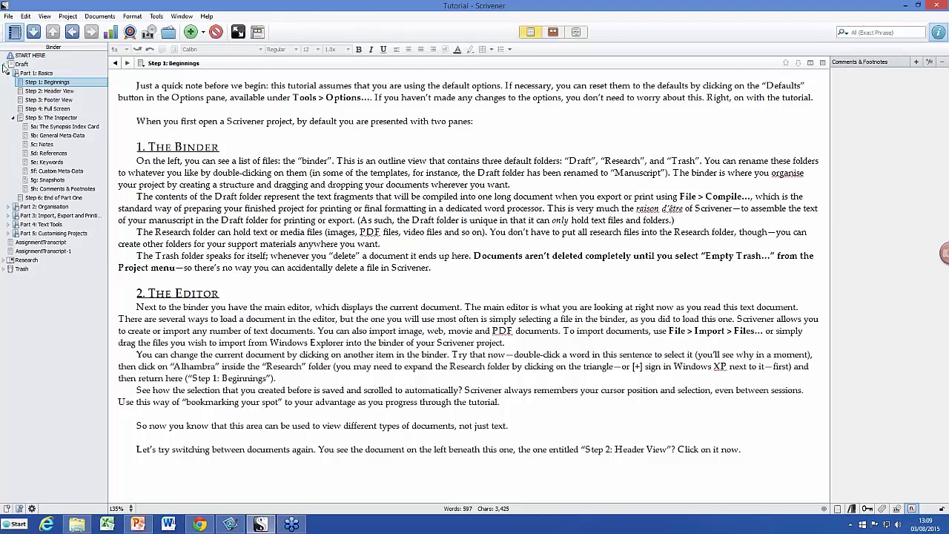
Step: Collapse the Draft folder and move the AssignmentTranscript and AssignmentTranscript-1 documents to the Trash
click(5, 65)
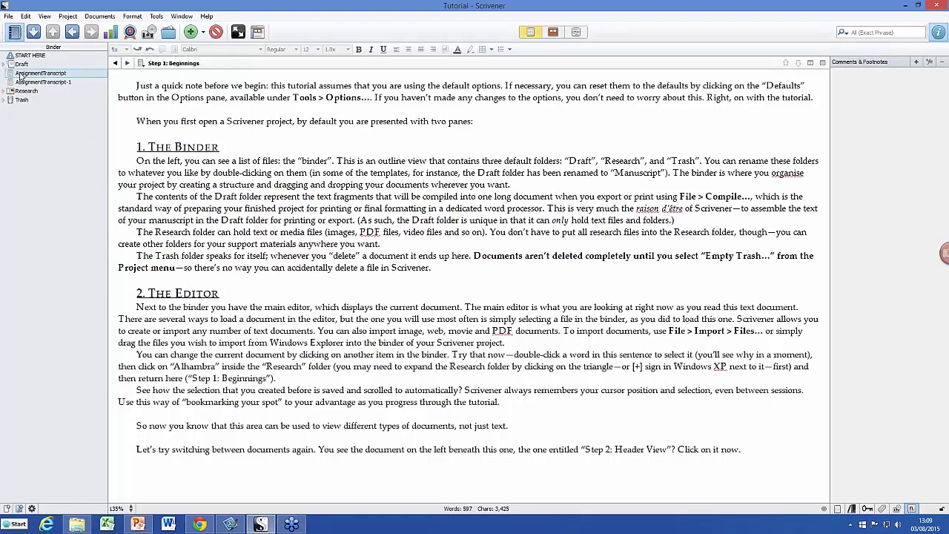
right_click(19, 76)
click(46, 110)
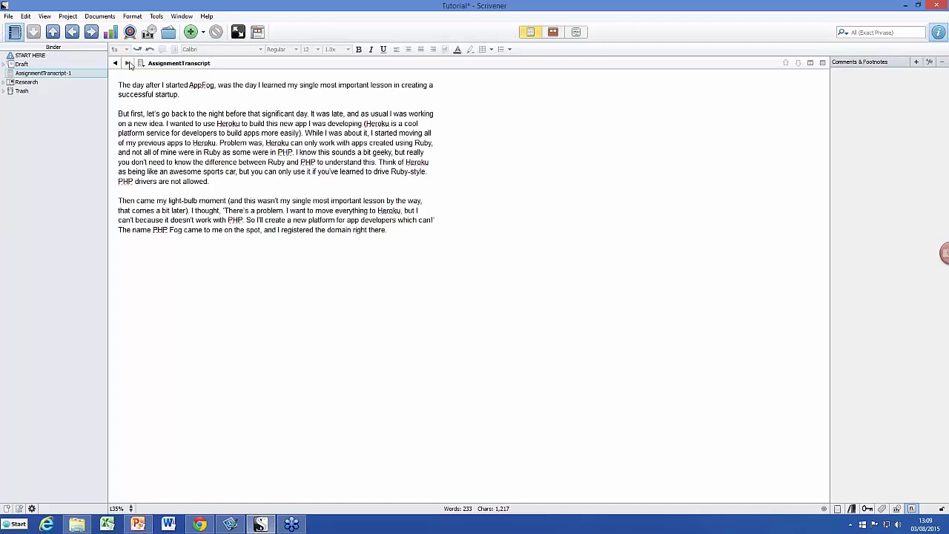
drag(31, 73, 19, 65)
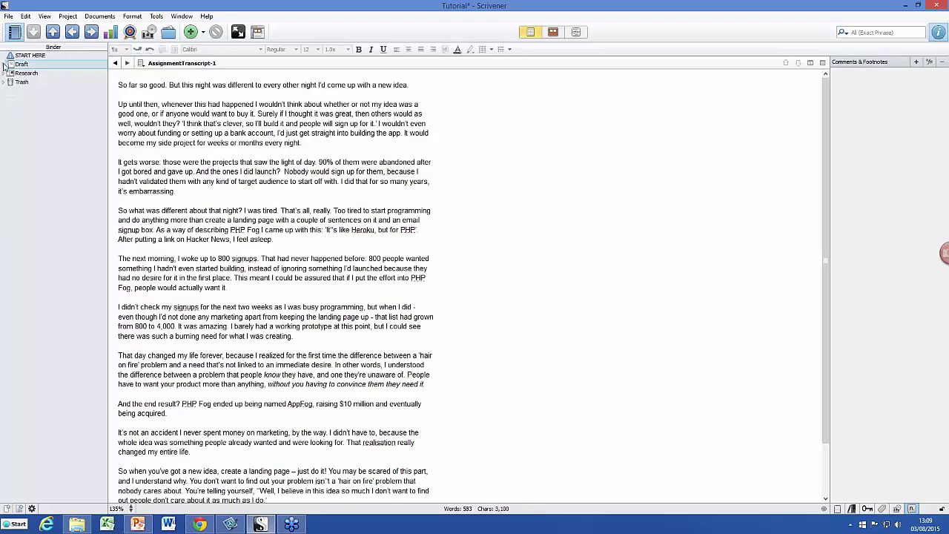
Step: Show the combined text of the whole Draft folder in the editor and hide the inspector
click(21, 64)
click(273, 232)
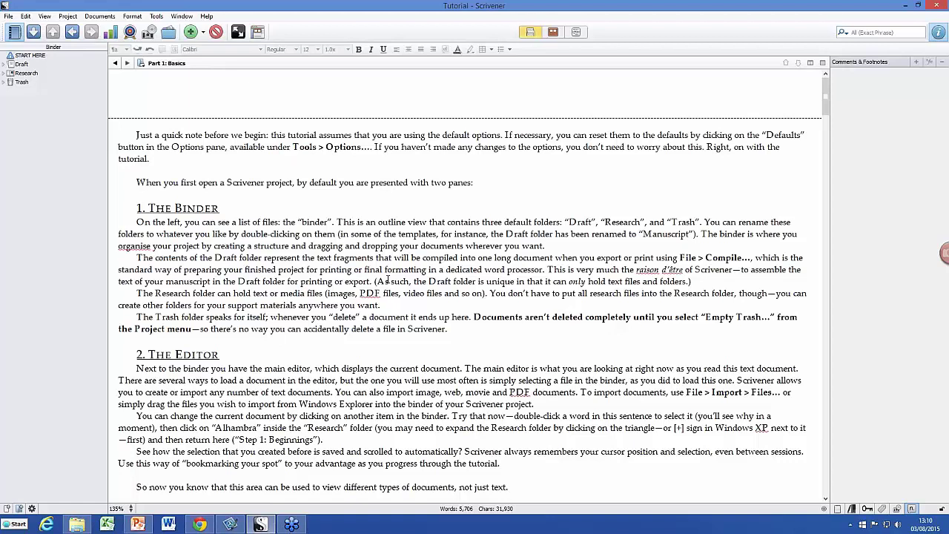
double_click(26, 66)
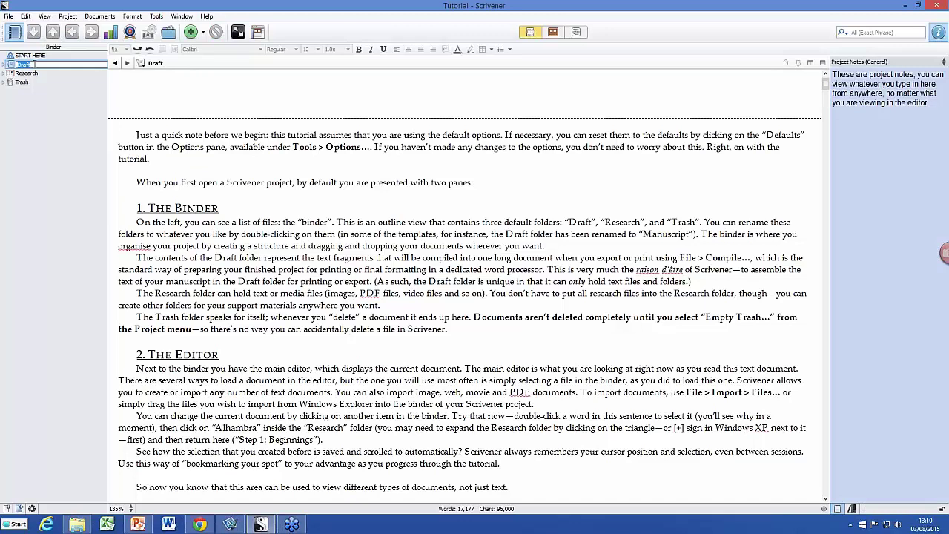
click(29, 67)
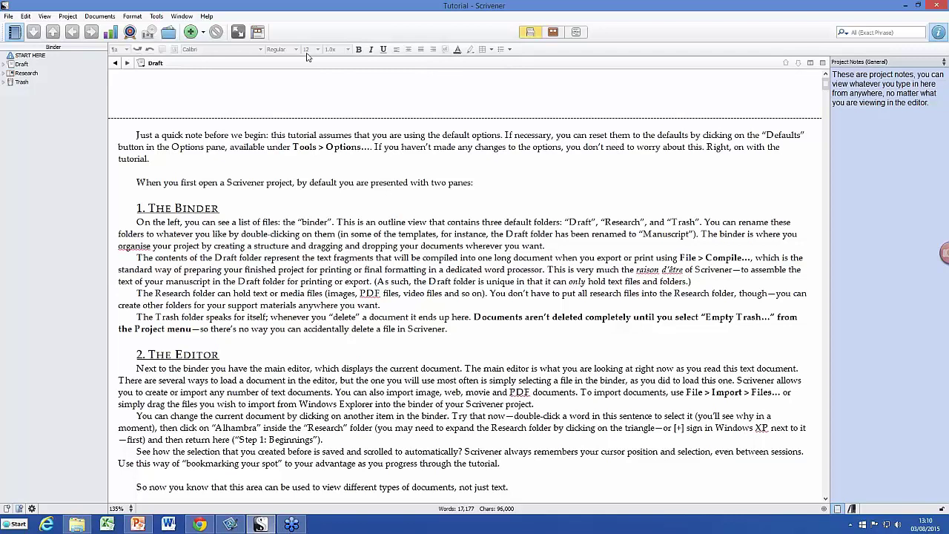
click(936, 33)
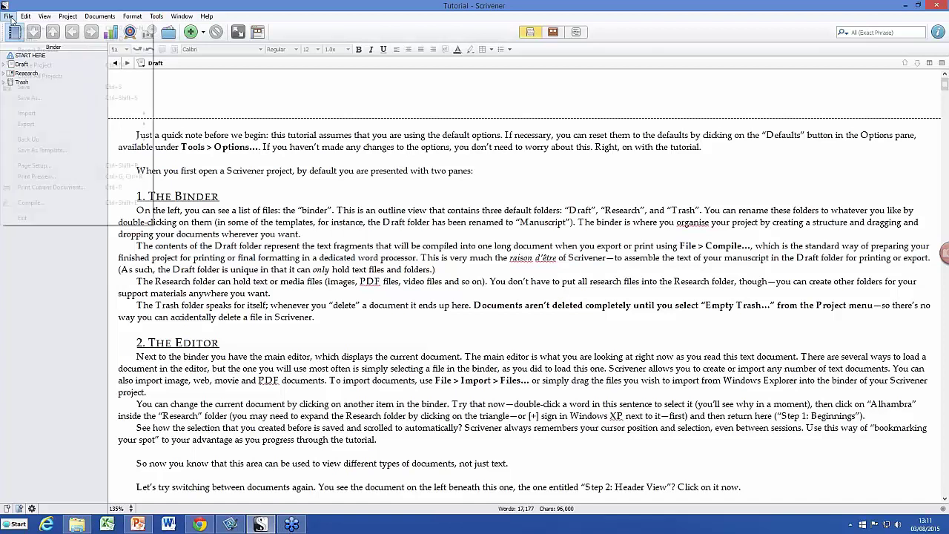
Step: Look at the template categories offered for a new project and close the dialog without creating one
click(10, 16)
key(Escape)
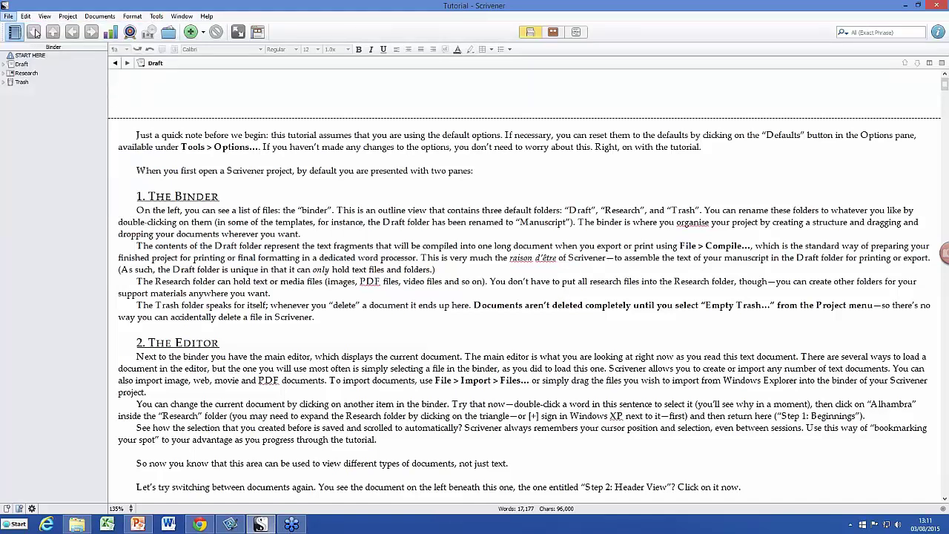
click(34, 32)
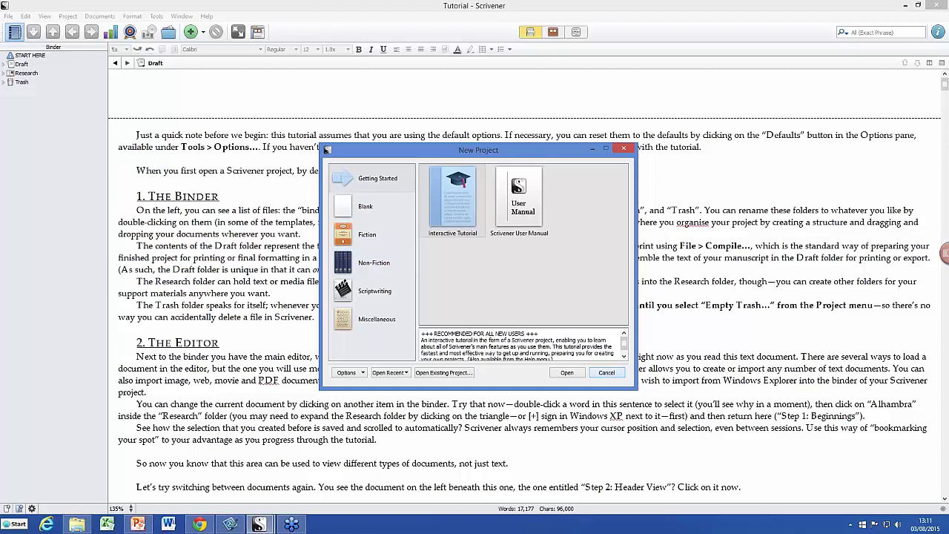
key(Escape)
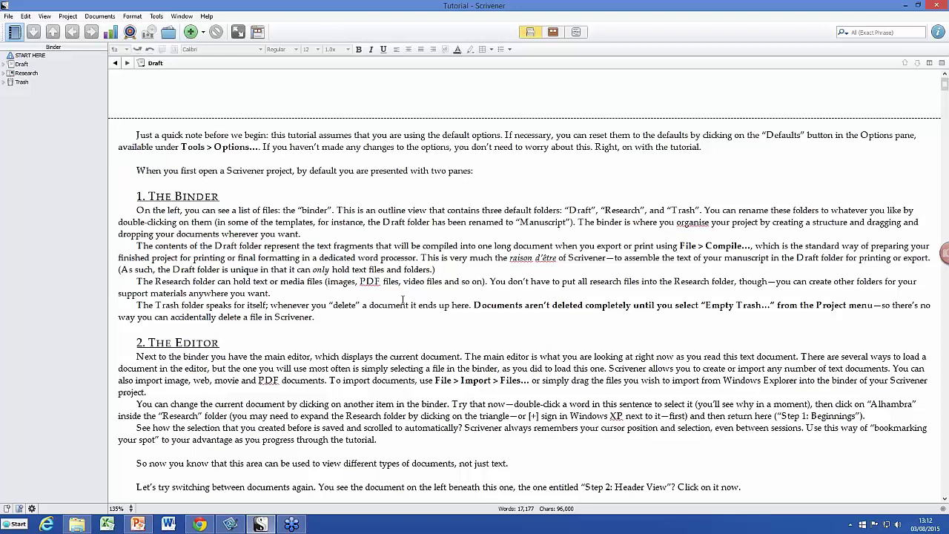
Step: Expand the Trash in the binder and permanently empty it of all discarded documents
click(3, 82)
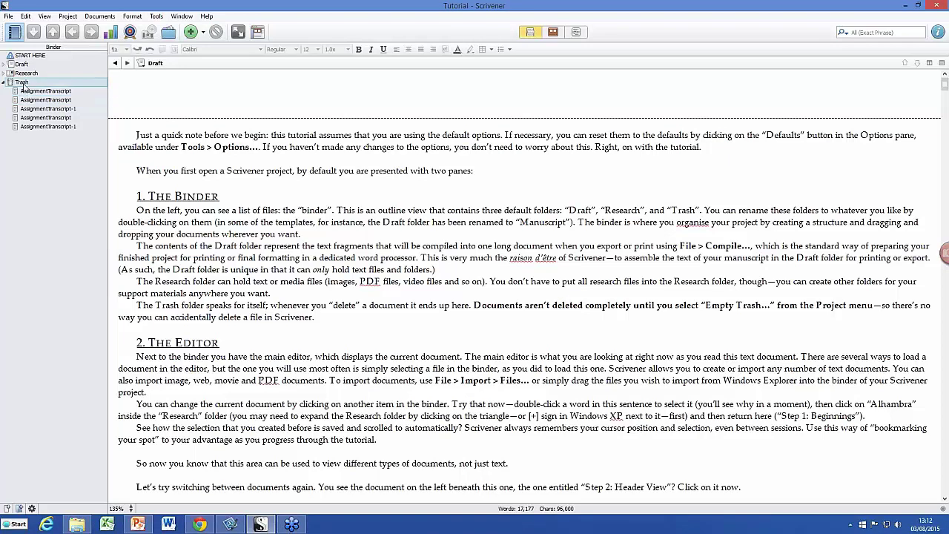
right_click(24, 83)
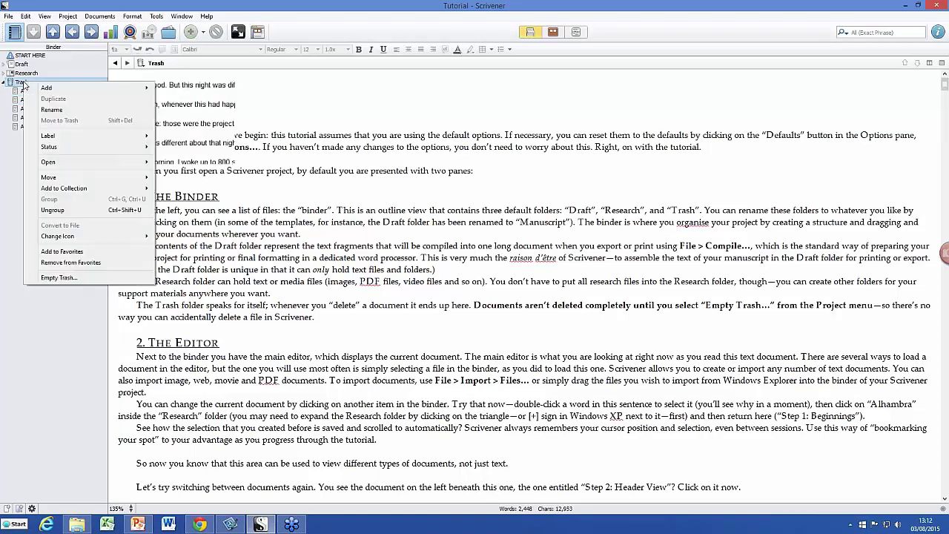
click(67, 278)
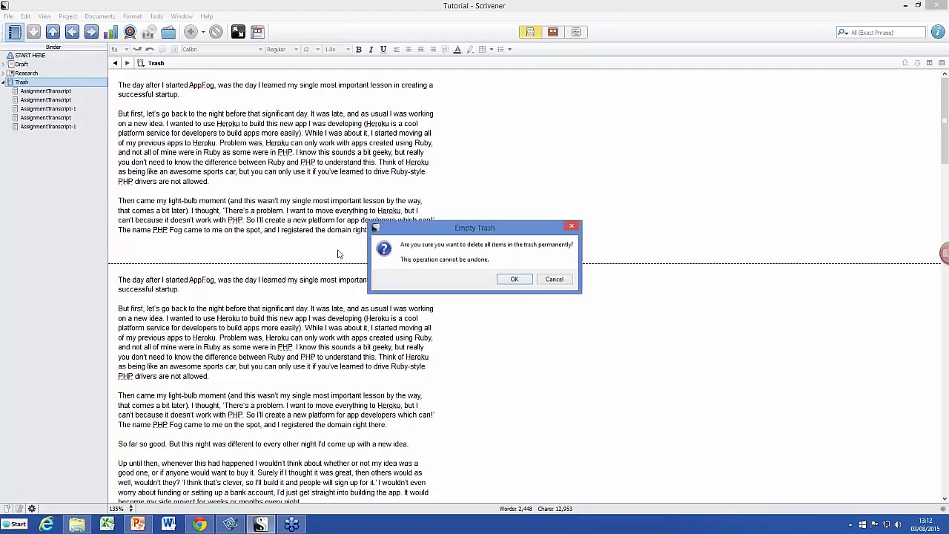
click(512, 280)
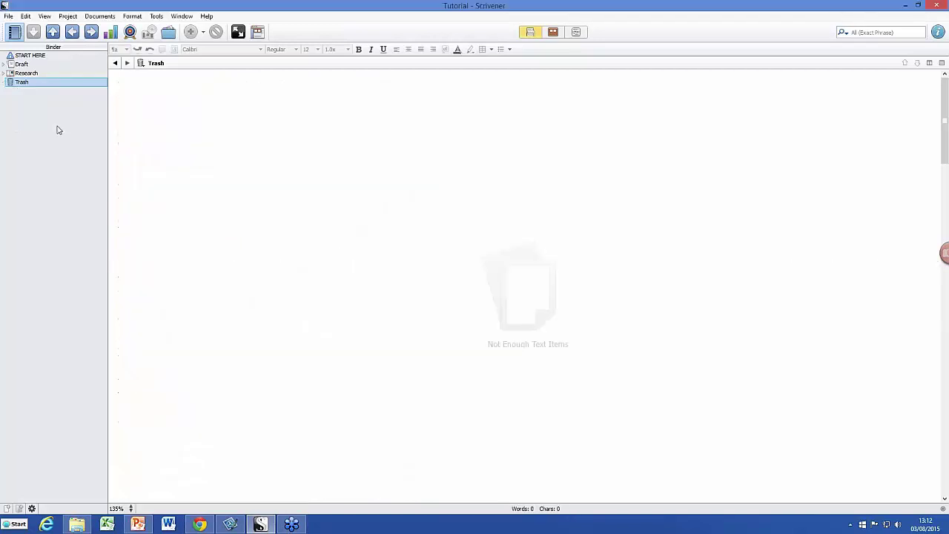
Step: Expand the Draft folder and add a new text document named Untitled at the end of Part 1: Basics
click(22, 64)
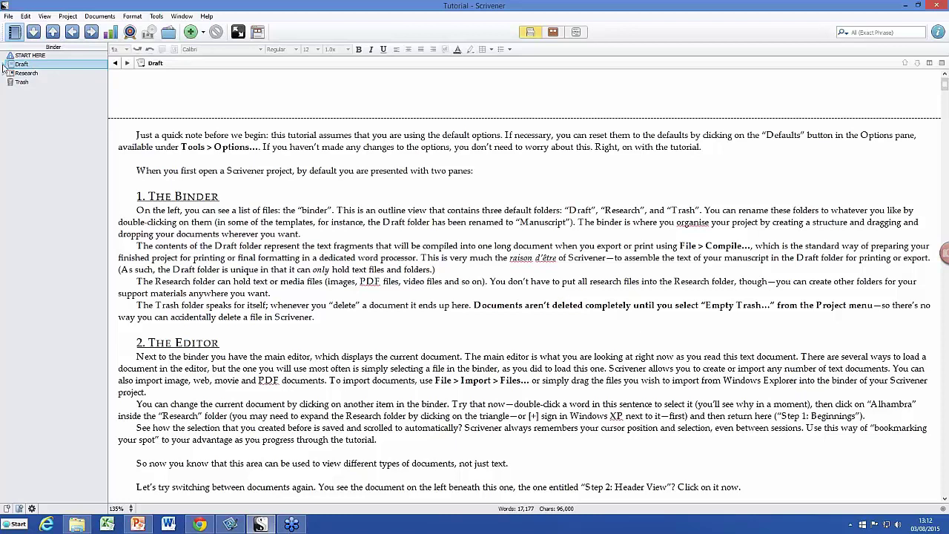
click(3, 65)
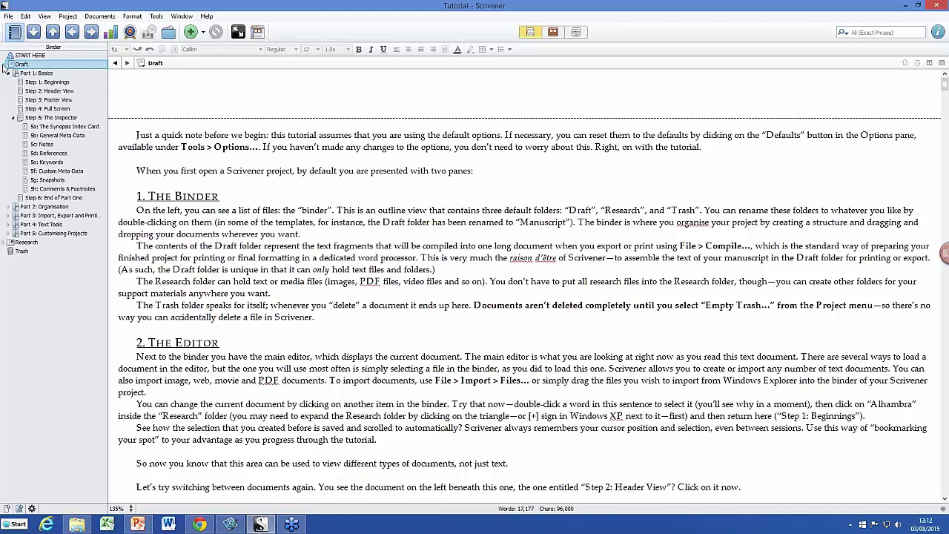
click(45, 74)
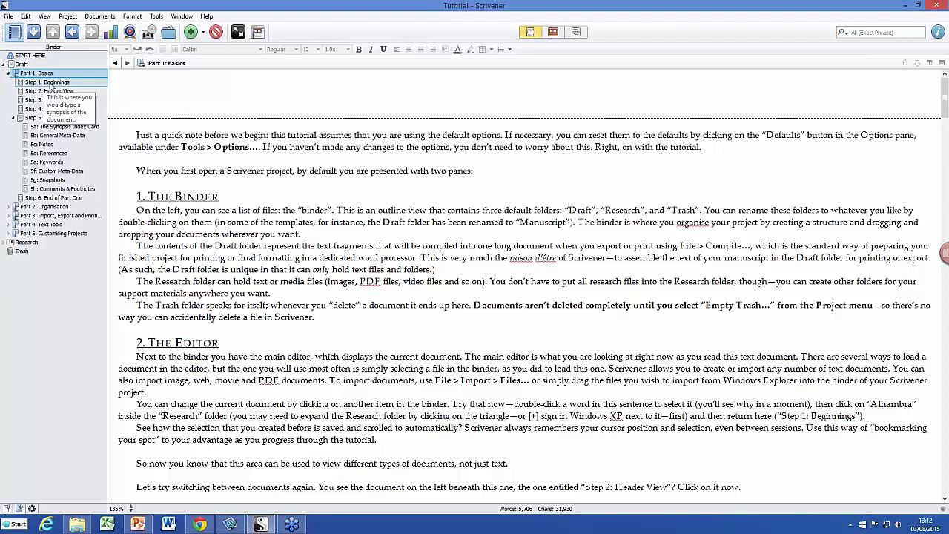
click(190, 32)
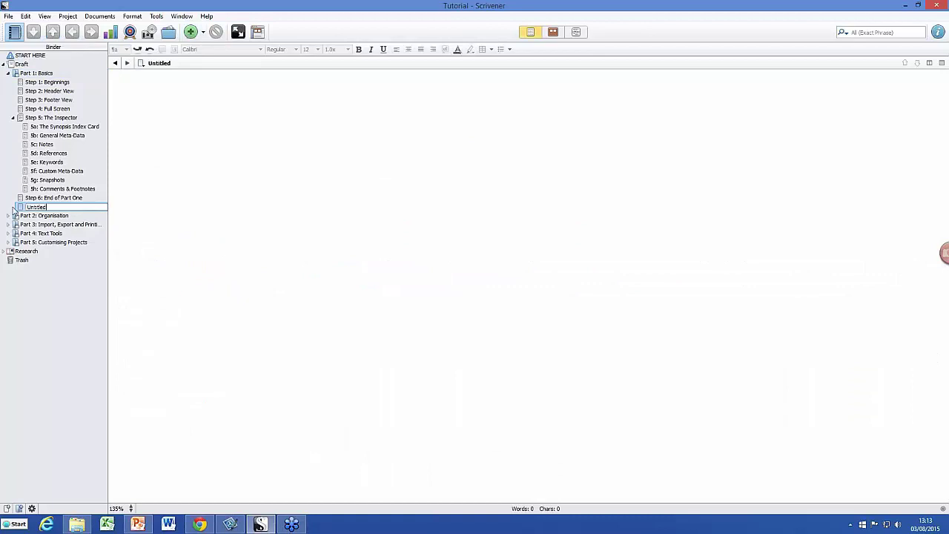
key(Return)
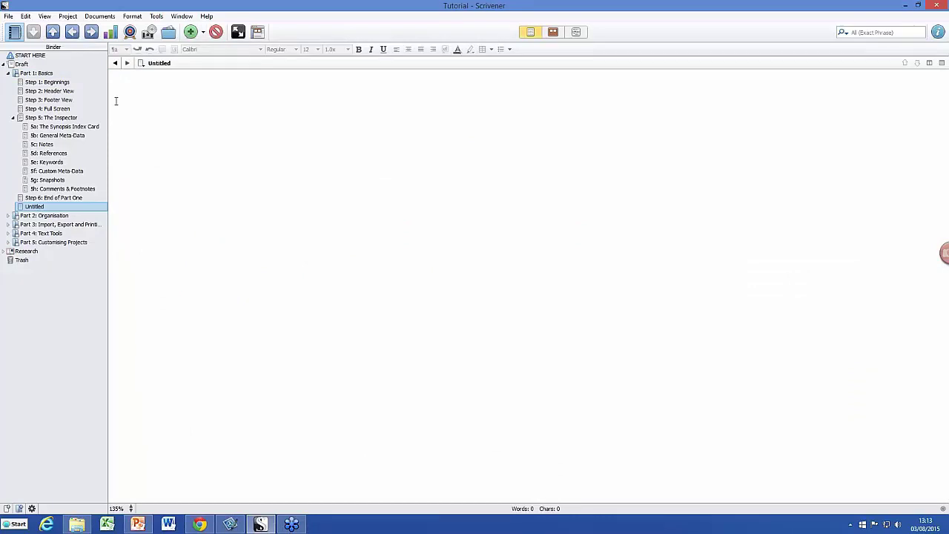
Step: Move the Untitled document up below Step 3: Footer View, and promote it one level to sit after Part 1: Basics
click(55, 34)
click(55, 35)
click(55, 35)
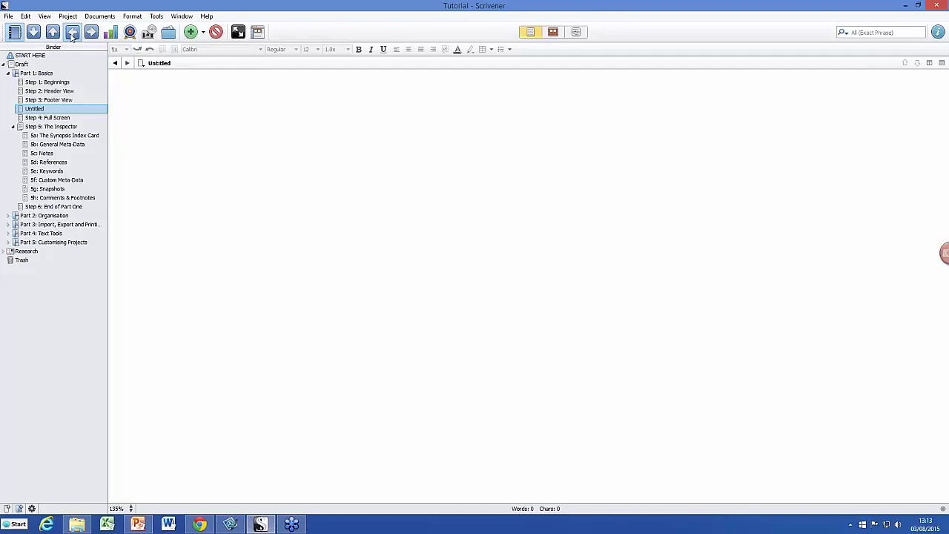
click(72, 33)
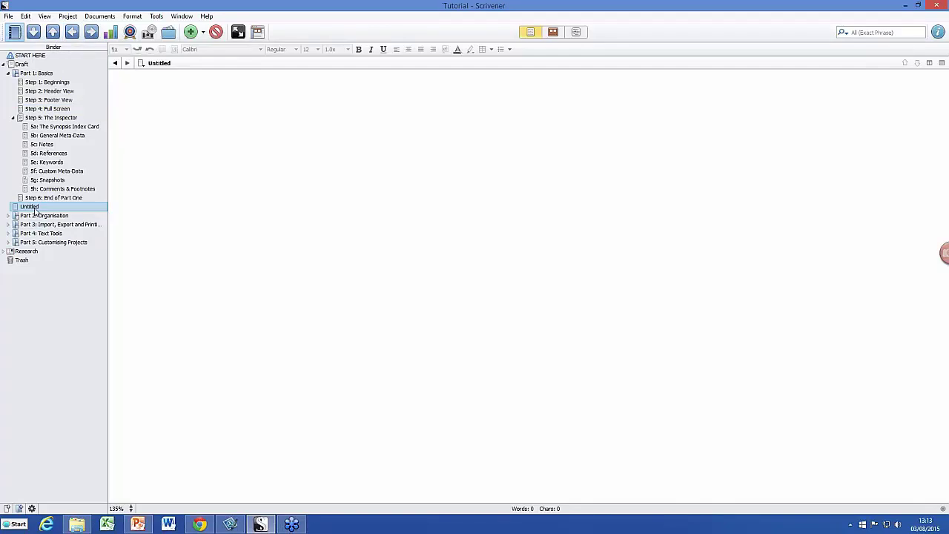
Step: Review the move options for the Untitled document, and open 5g: Snapshots with its title ready for editing
right_click(35, 211)
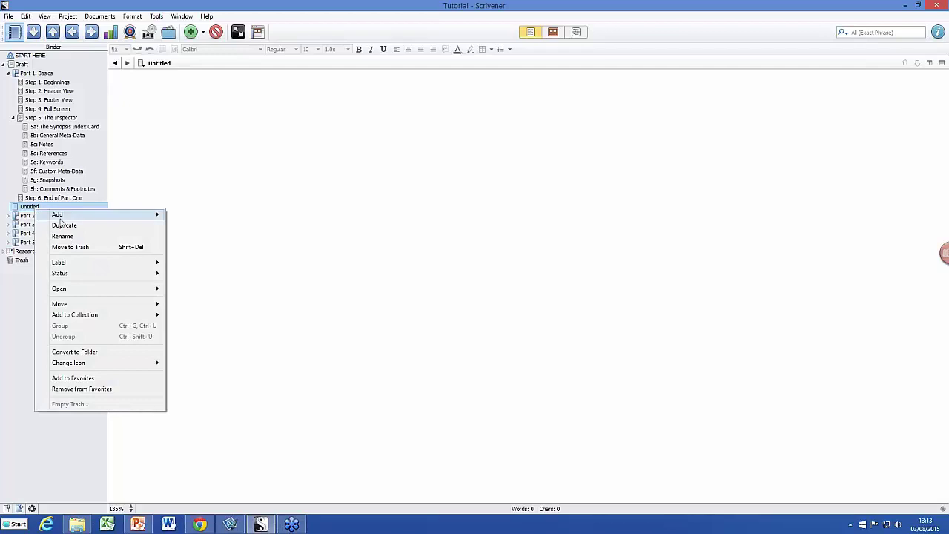
mouse_move(76, 305)
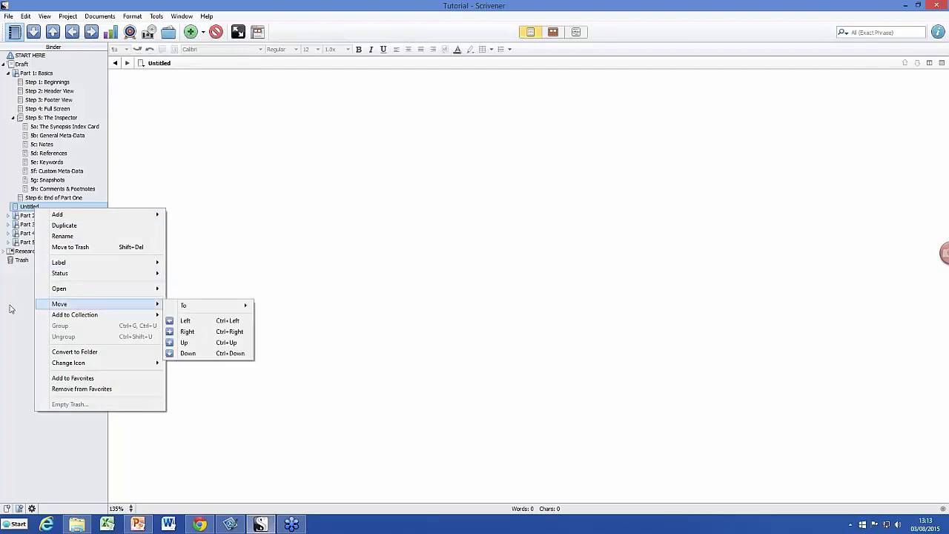
click(50, 189)
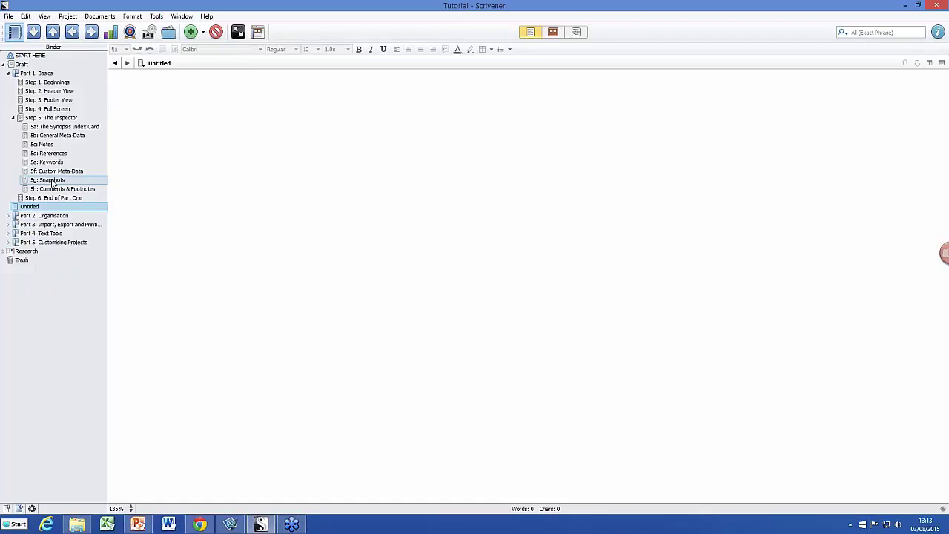
double_click(52, 181)
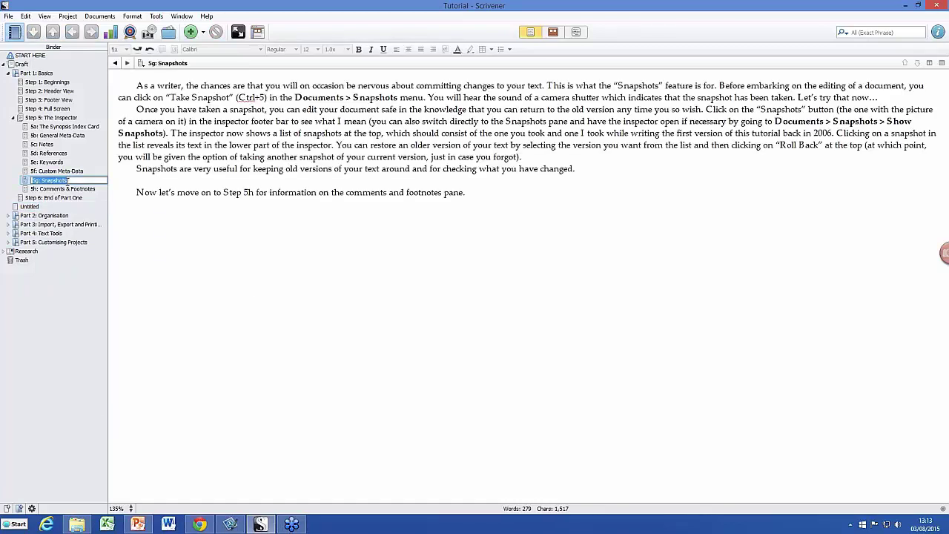
click(26, 300)
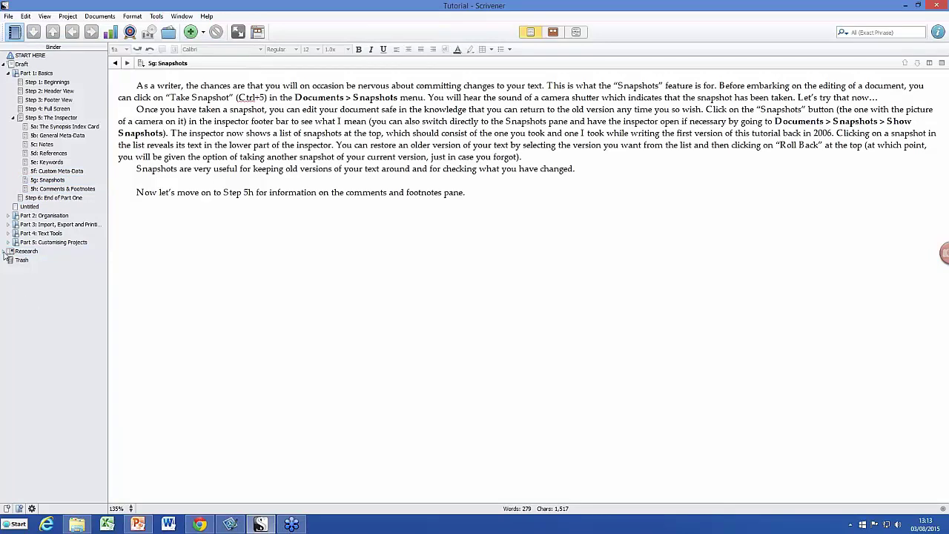
Step: Expand the Research folder and view its Character Sheet and Alhambra items
click(3, 252)
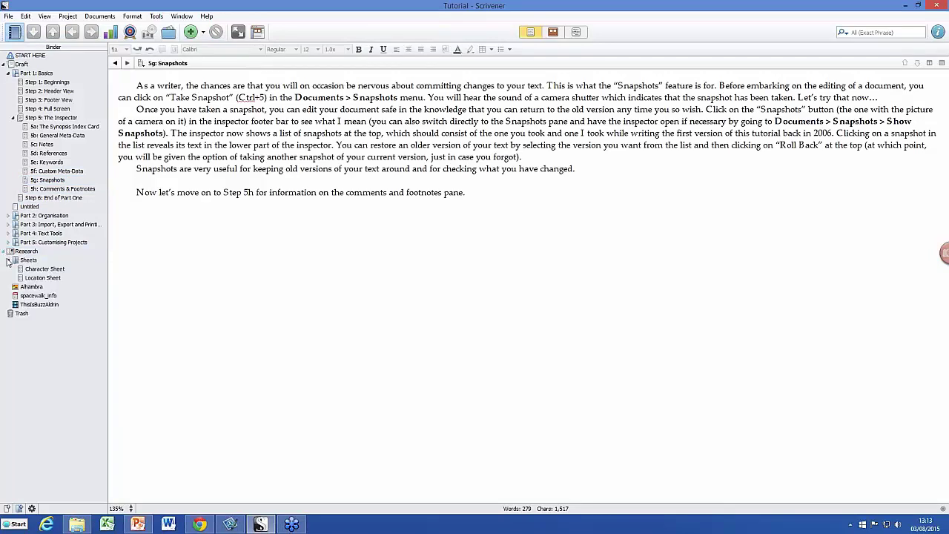
click(50, 271)
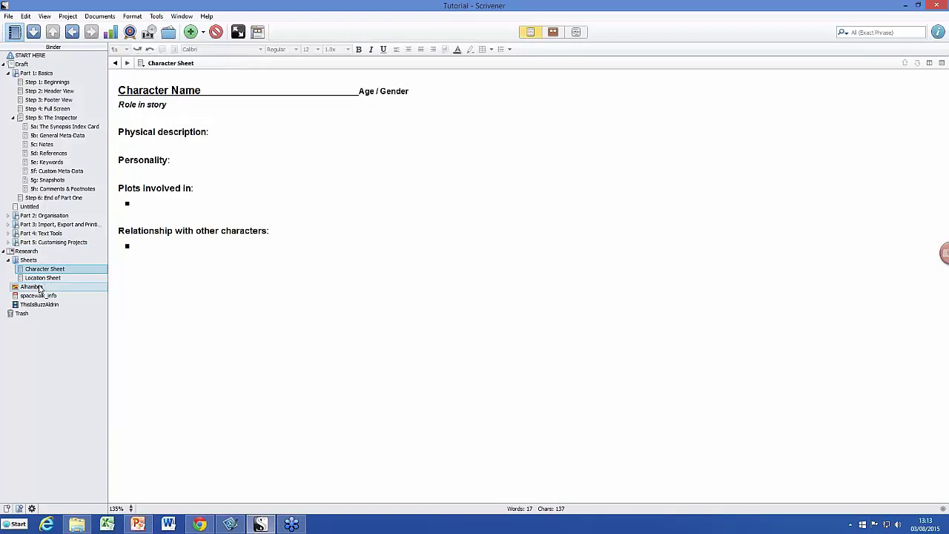
click(39, 286)
click(47, 270)
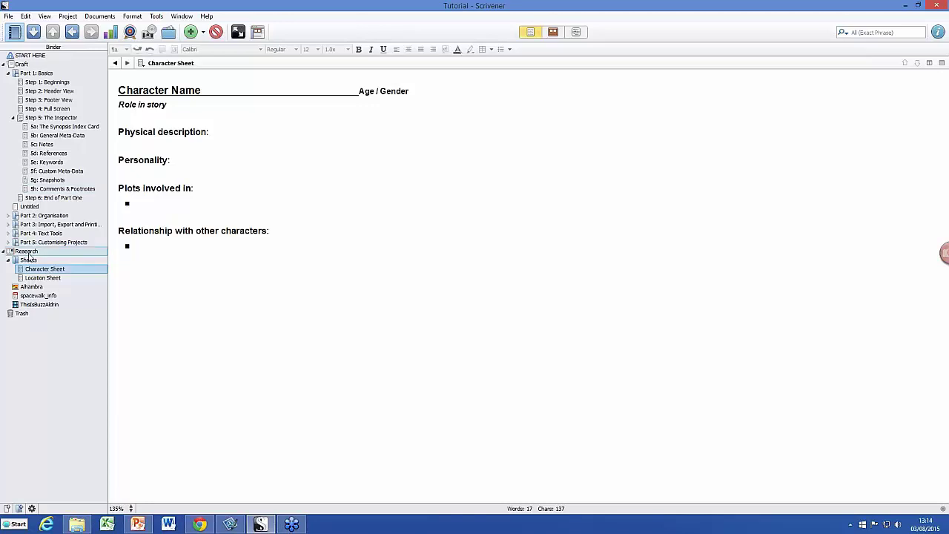
click(27, 252)
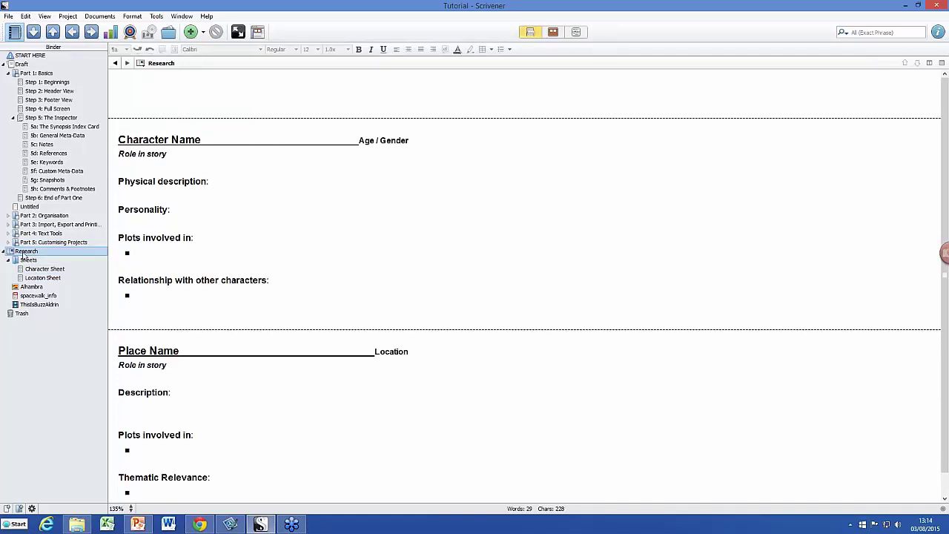
click(9, 17)
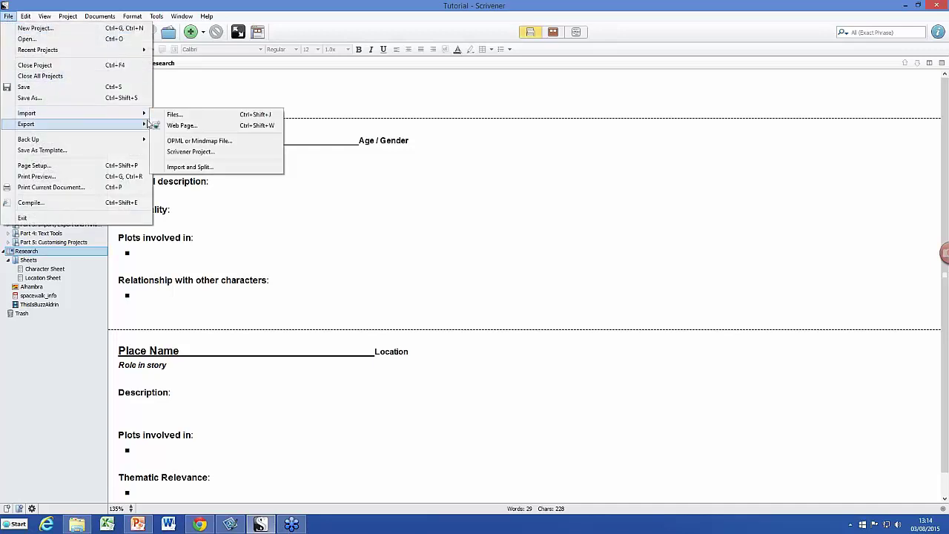
click(189, 126)
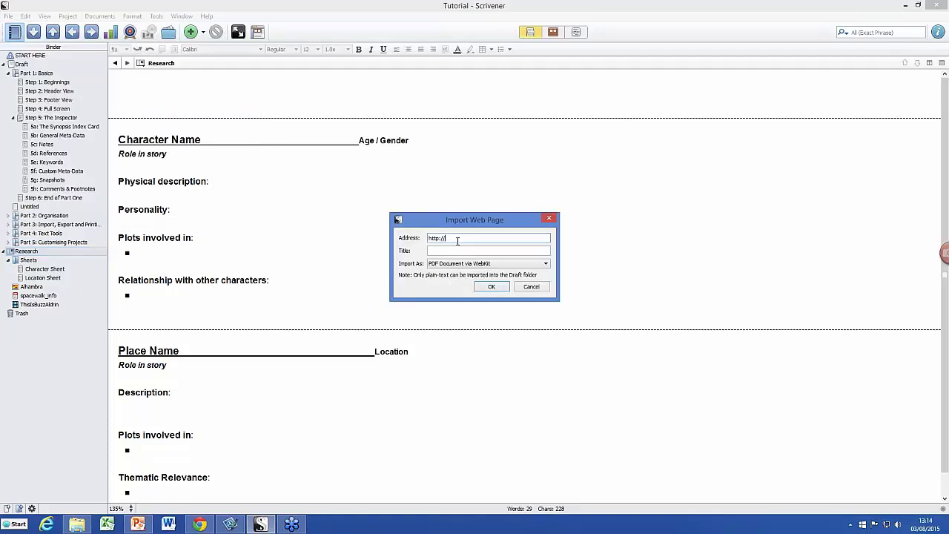
click(491, 286)
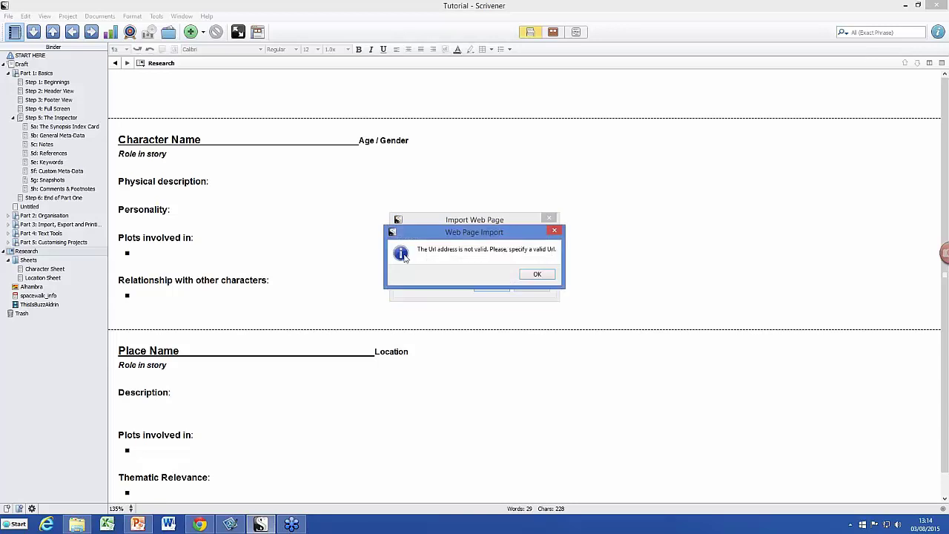
click(537, 275)
click(548, 219)
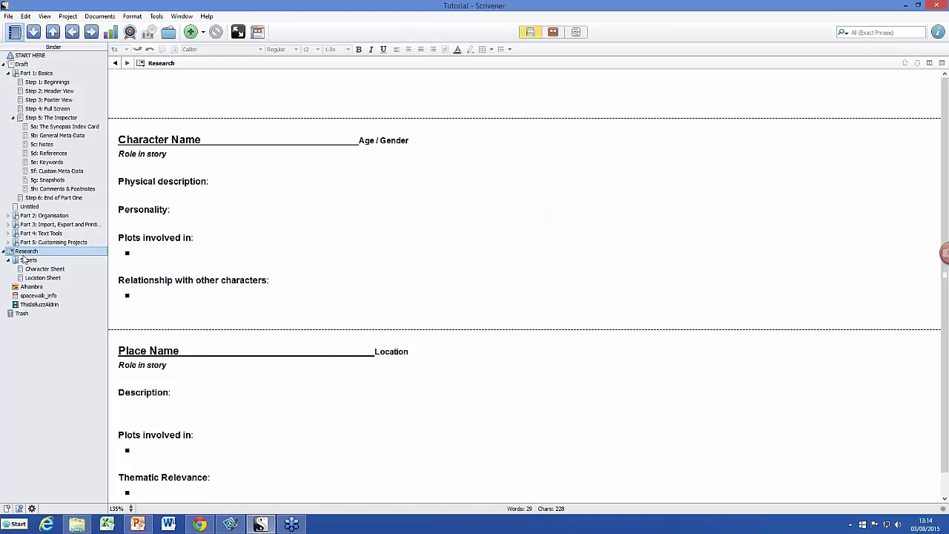
drag(24, 260, 22, 77)
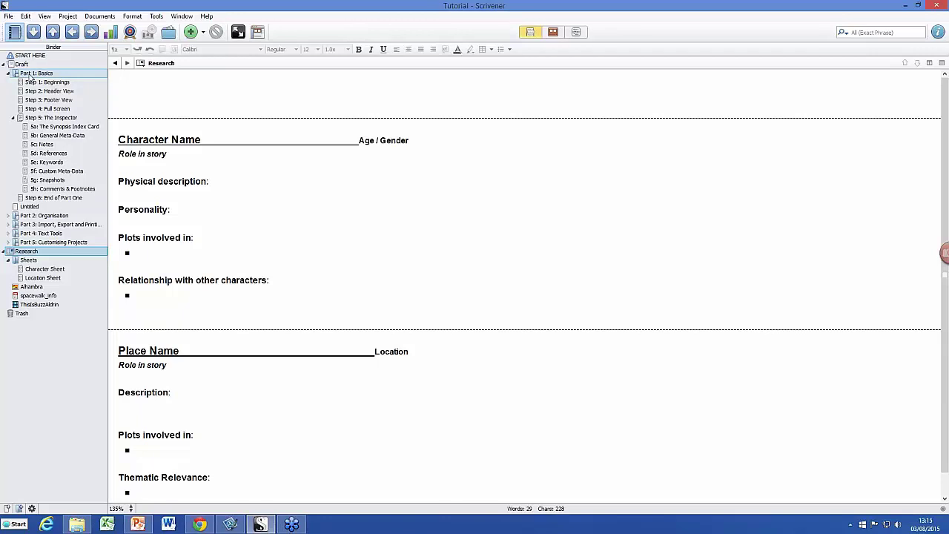
Step: Import AssignmentTranscript.docx into Part 1: Basics and open the imported document
click(34, 74)
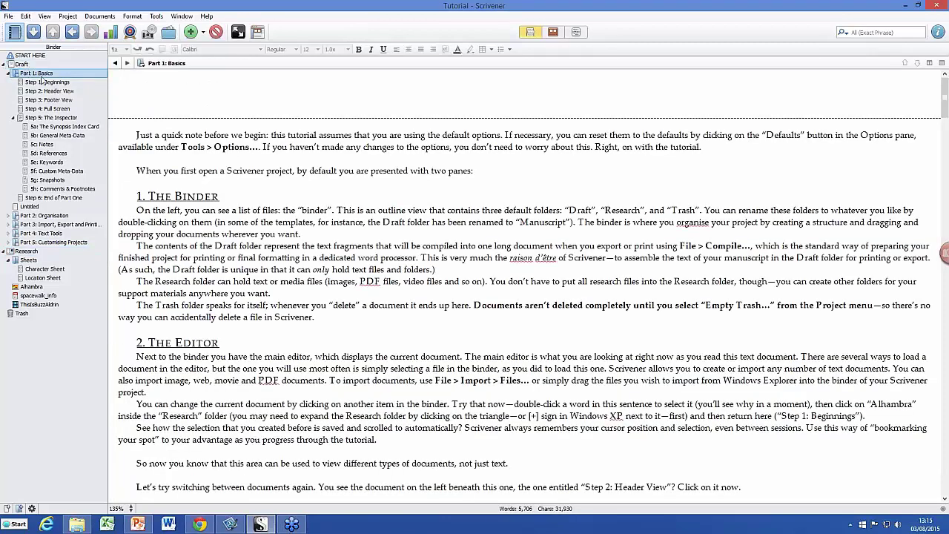
click(8, 15)
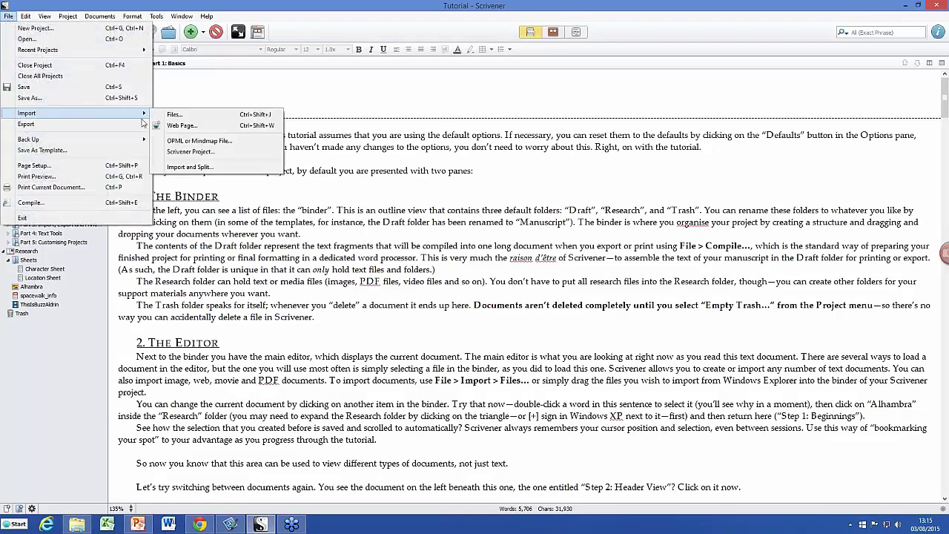
mouse_move(144, 124)
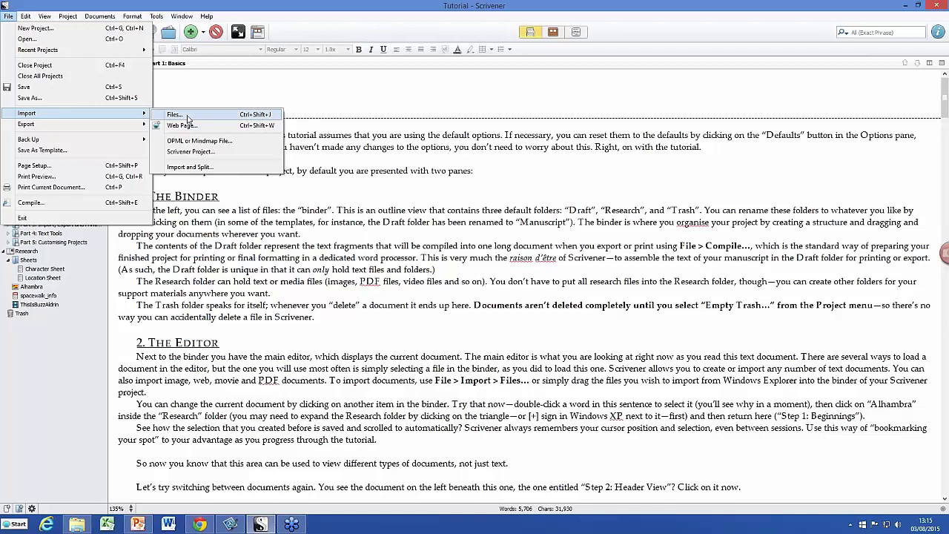
click(188, 116)
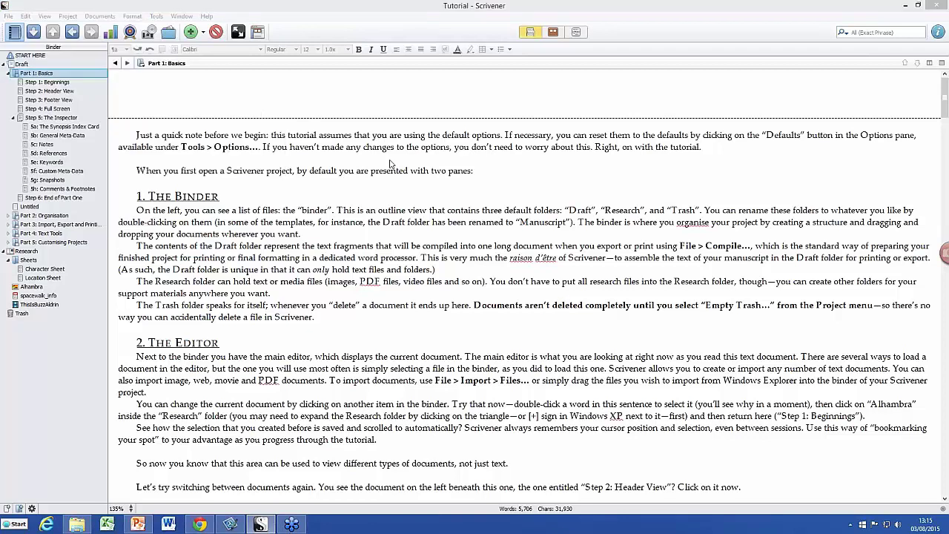
click(195, 89)
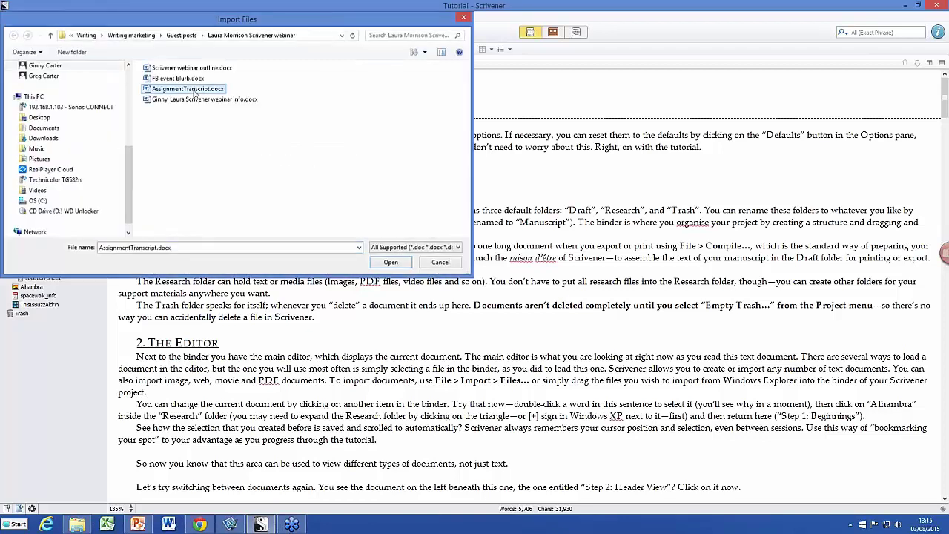
double_click(194, 90)
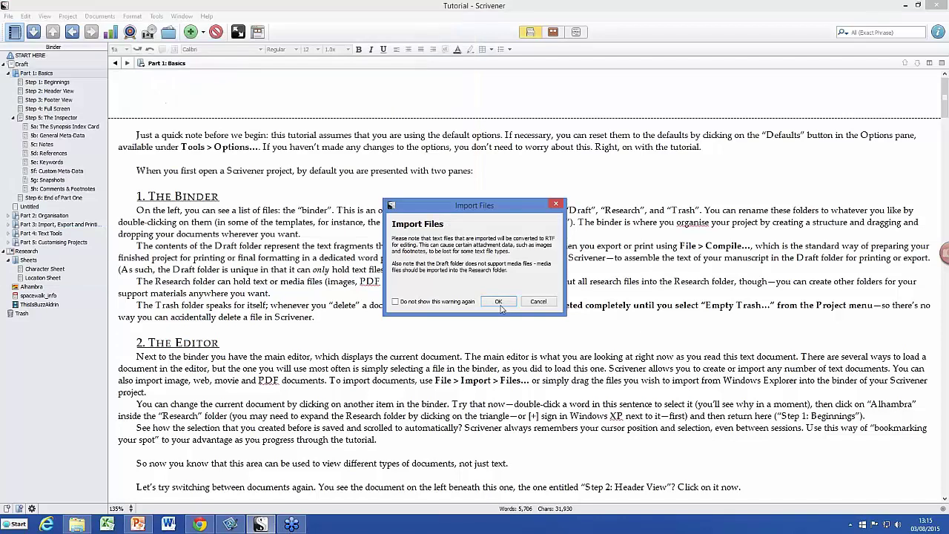
click(499, 302)
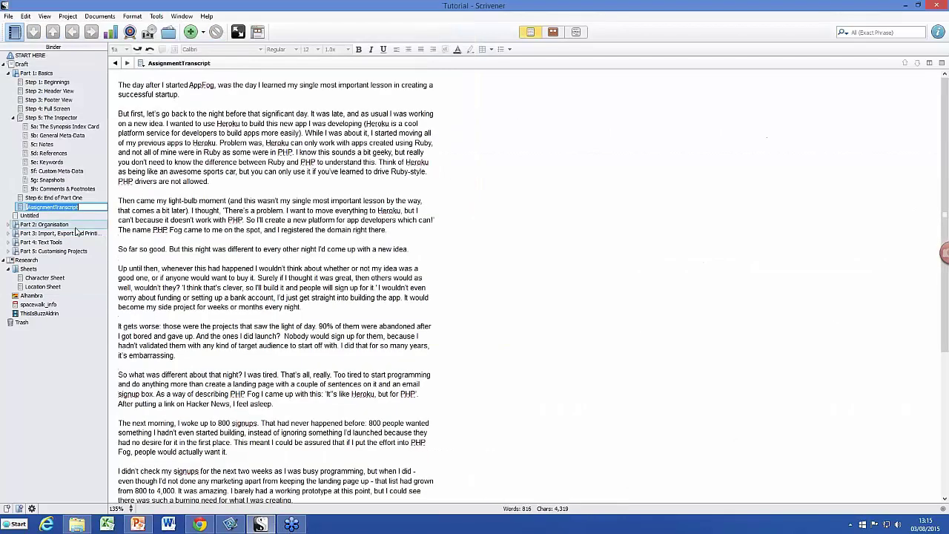
click(73, 216)
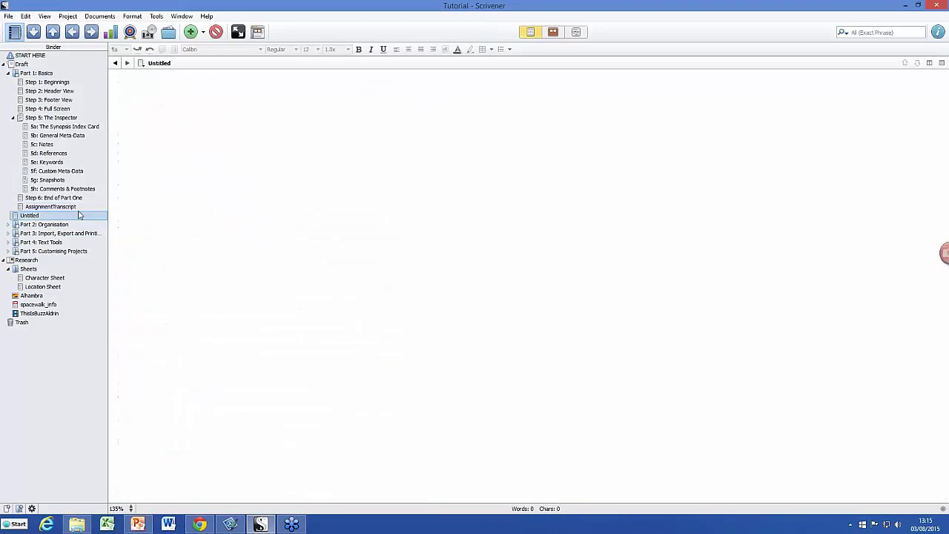
click(79, 208)
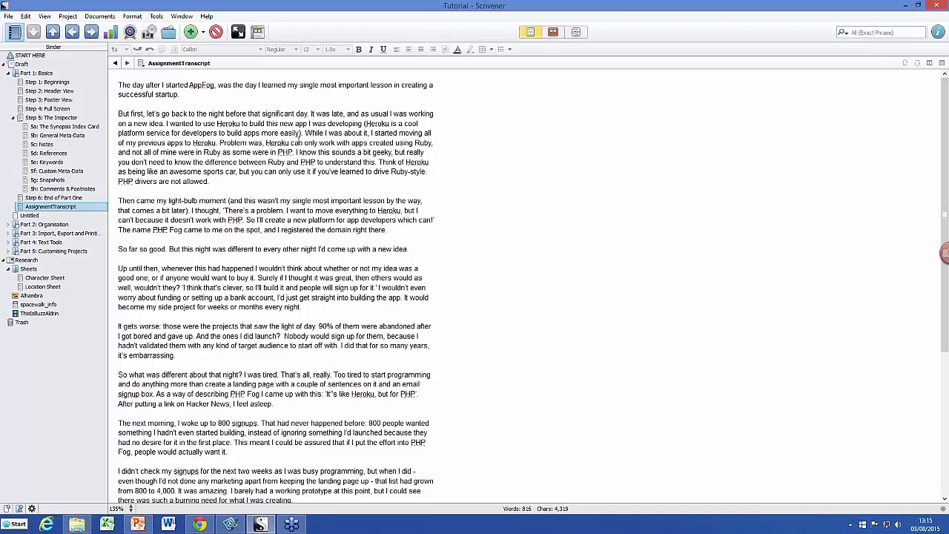
Step: Split AssignmentTranscript at the paragraph beginning "So far so good" and view both resulting documents
scroll(301, 137, down, 5)
scroll(301, 155, up, 5)
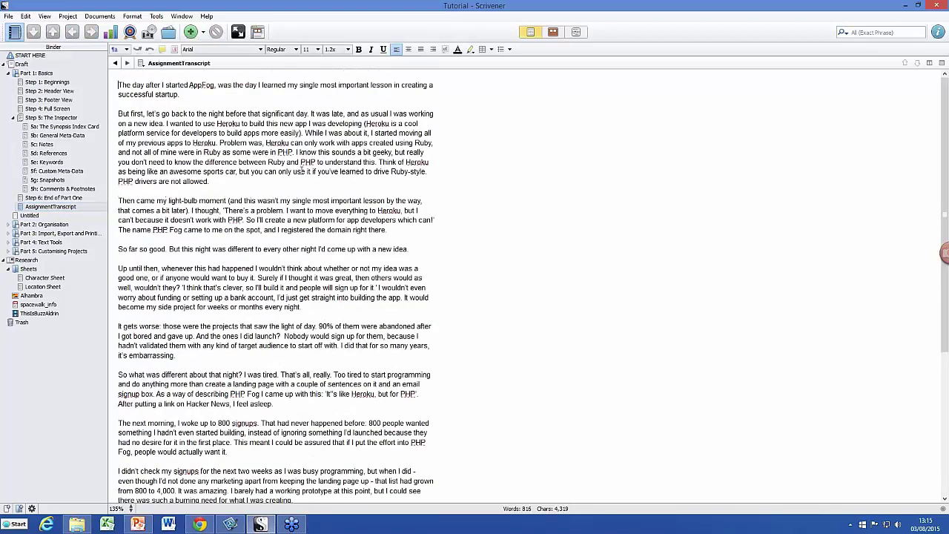
click(301, 171)
click(120, 250)
click(100, 18)
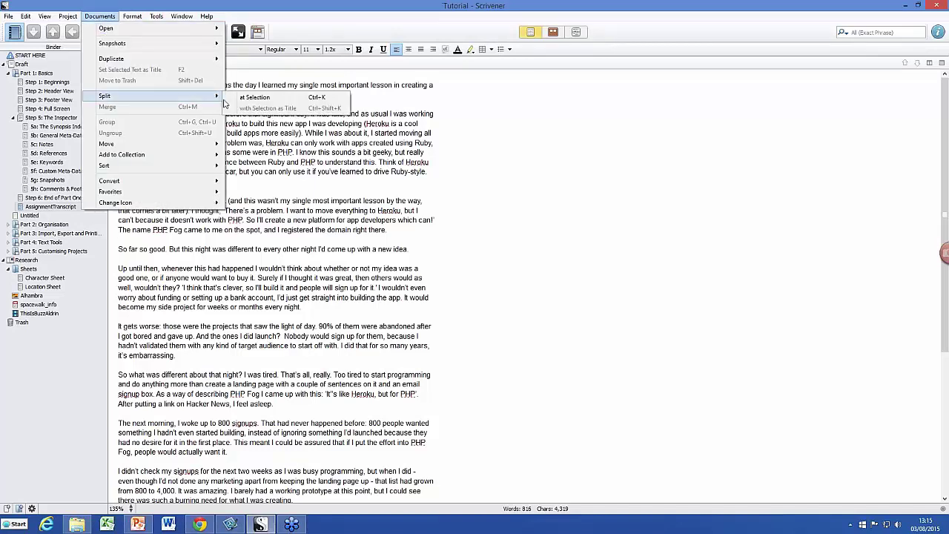
key(Escape)
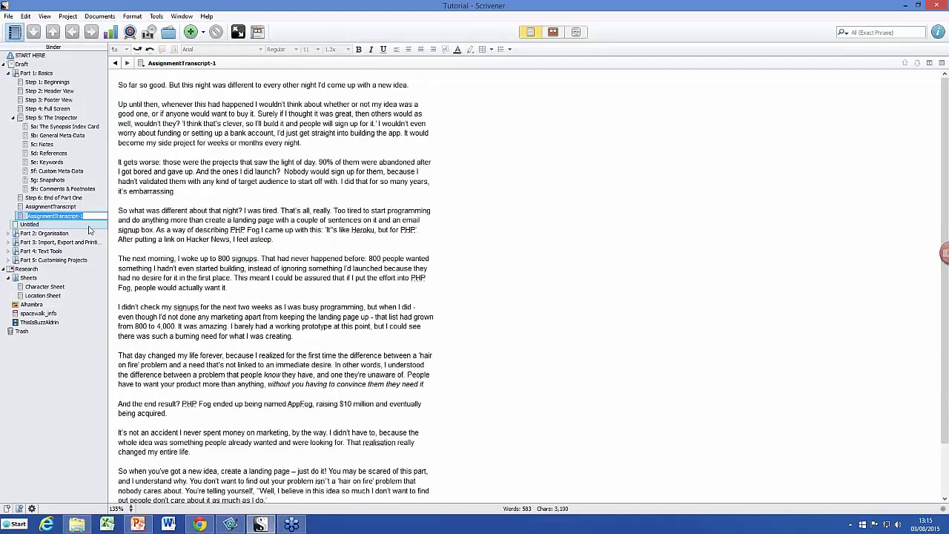
click(89, 227)
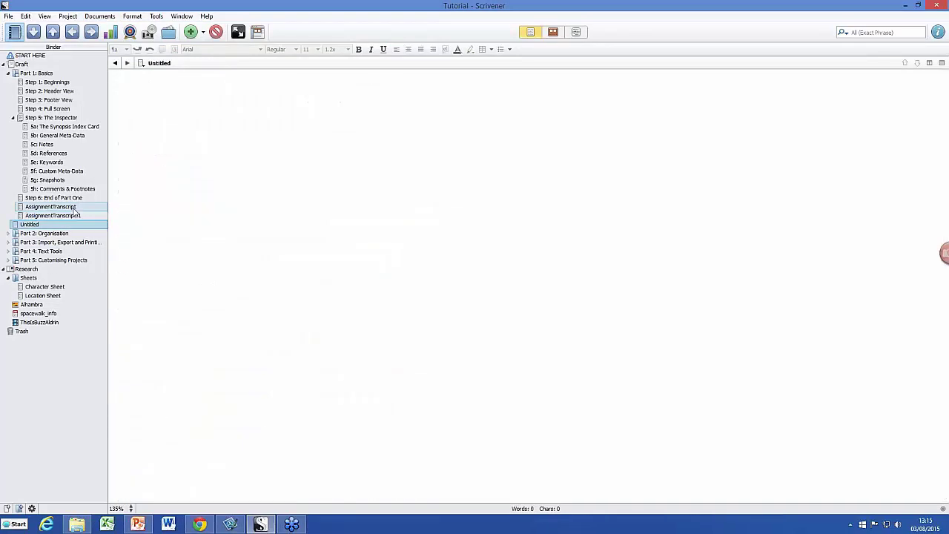
click(72, 209)
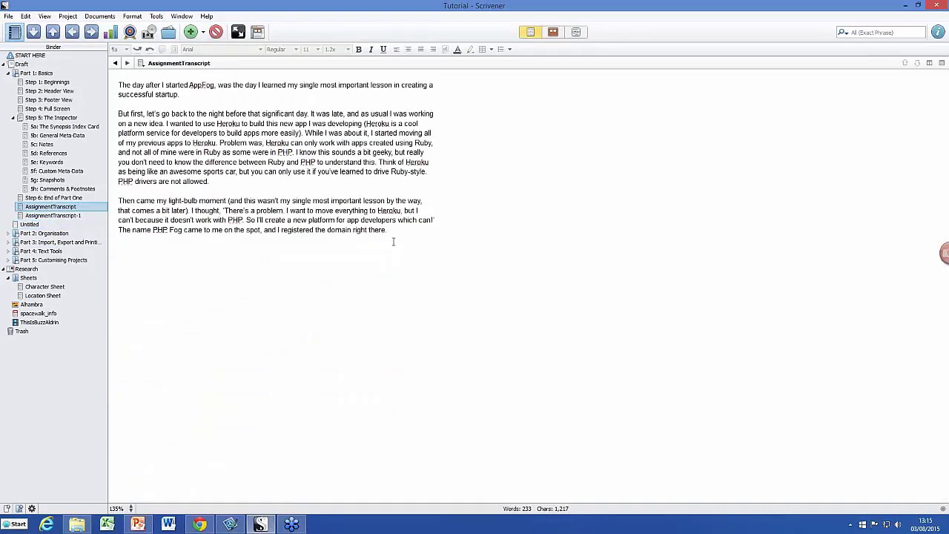
click(73, 217)
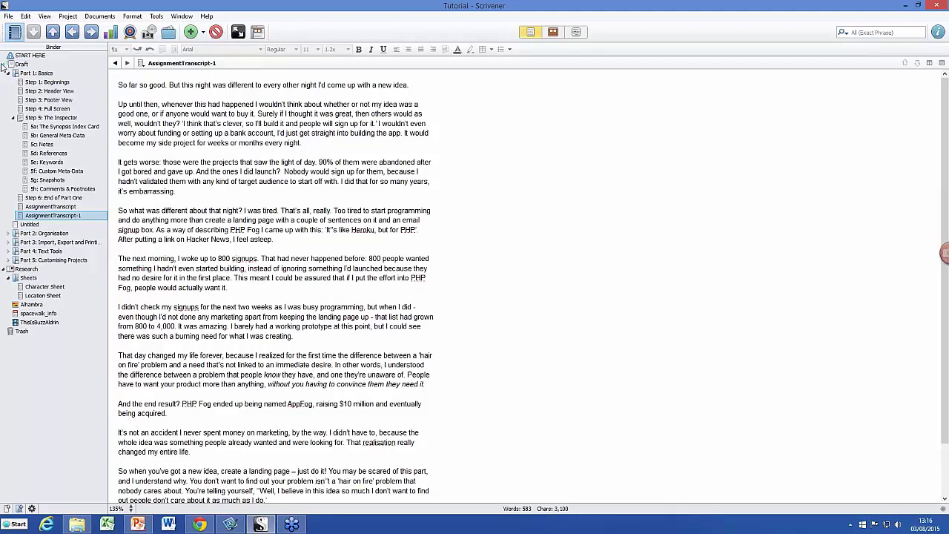
Step: Show the collections above the binder and open Step 1: Beginnings
click(172, 34)
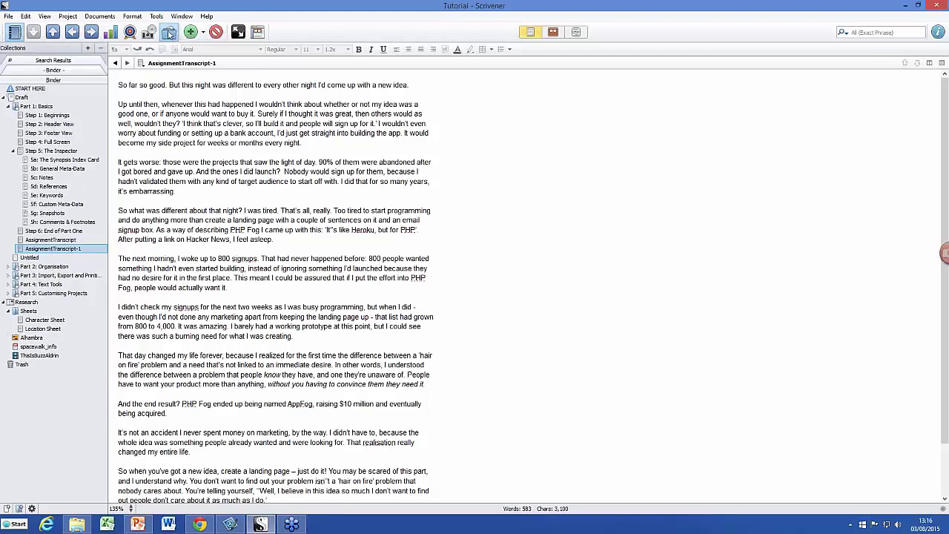
click(170, 34)
click(170, 34)
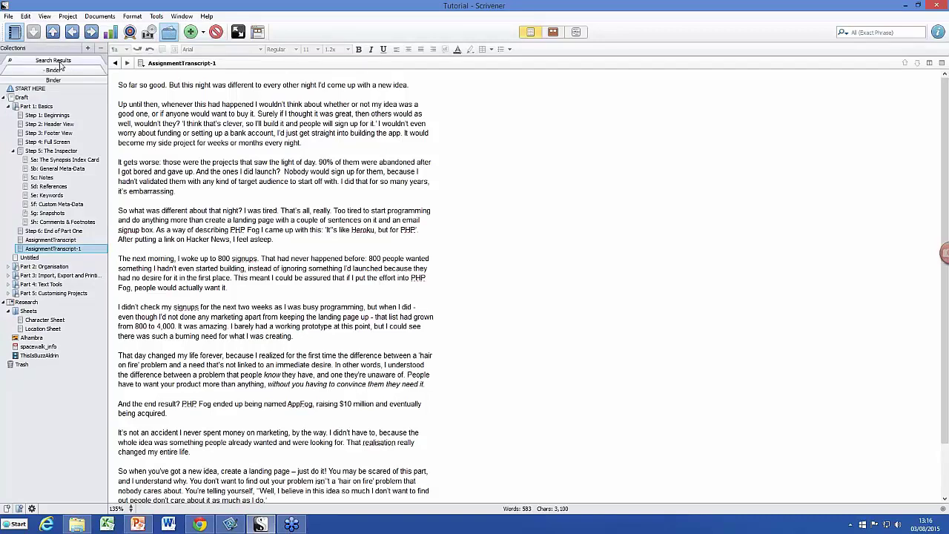
click(56, 115)
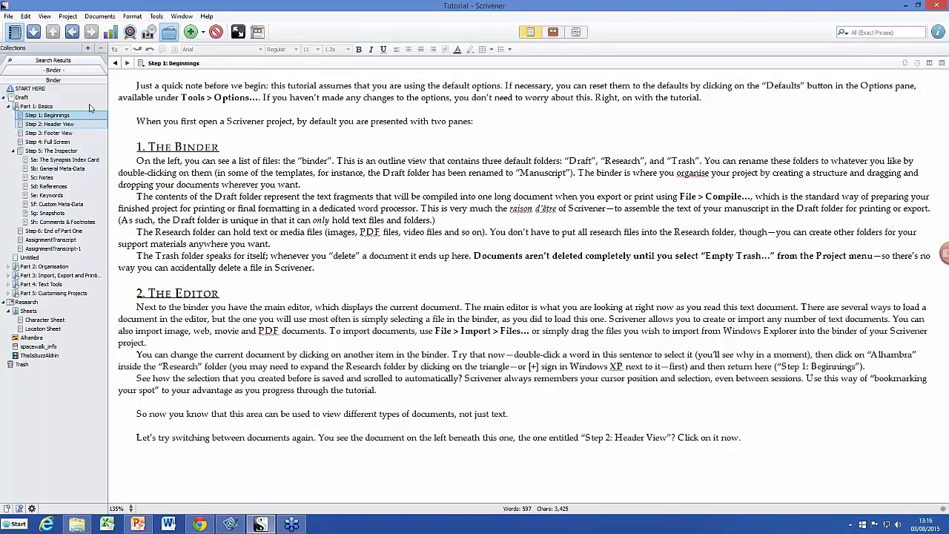
Step: Search the whole project for "scrivener", and clear the search to return to the binder
click(856, 32)
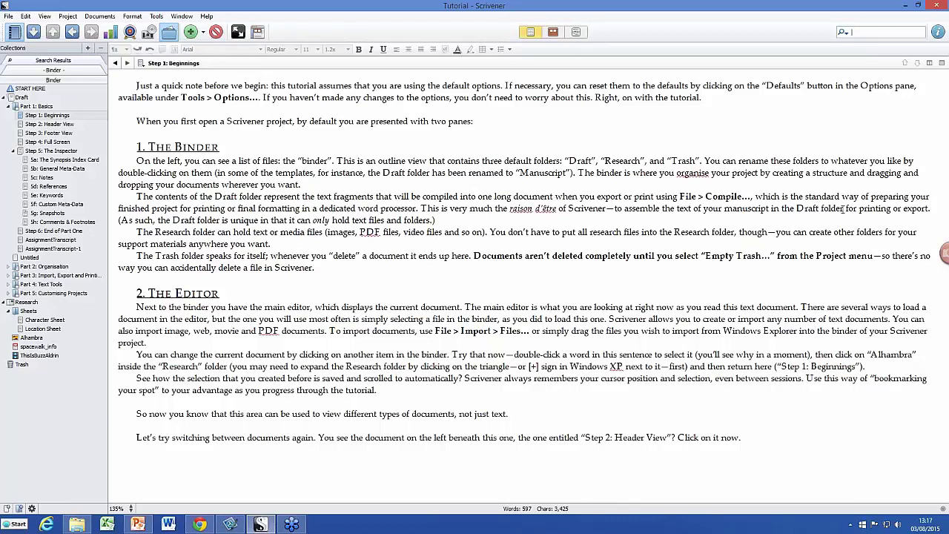
text(s)
key(Return)
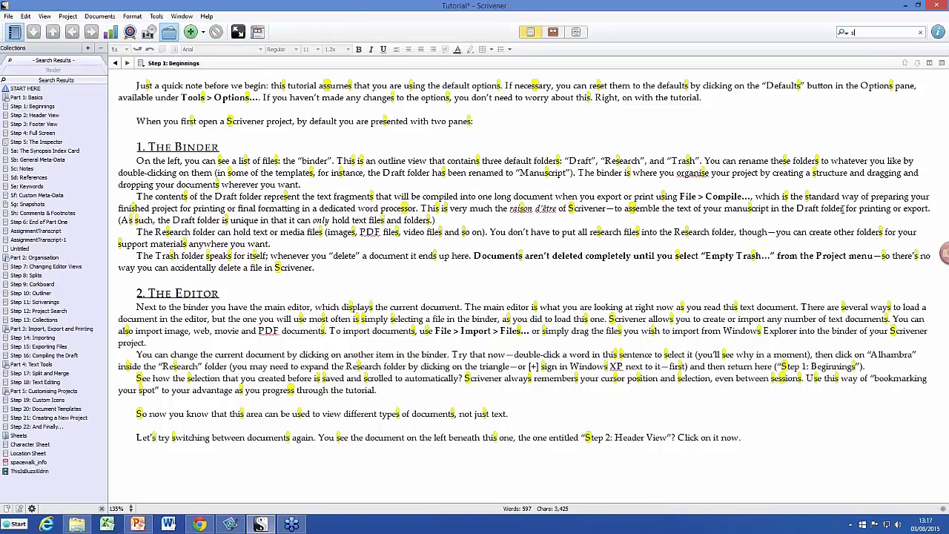
text(crivener)
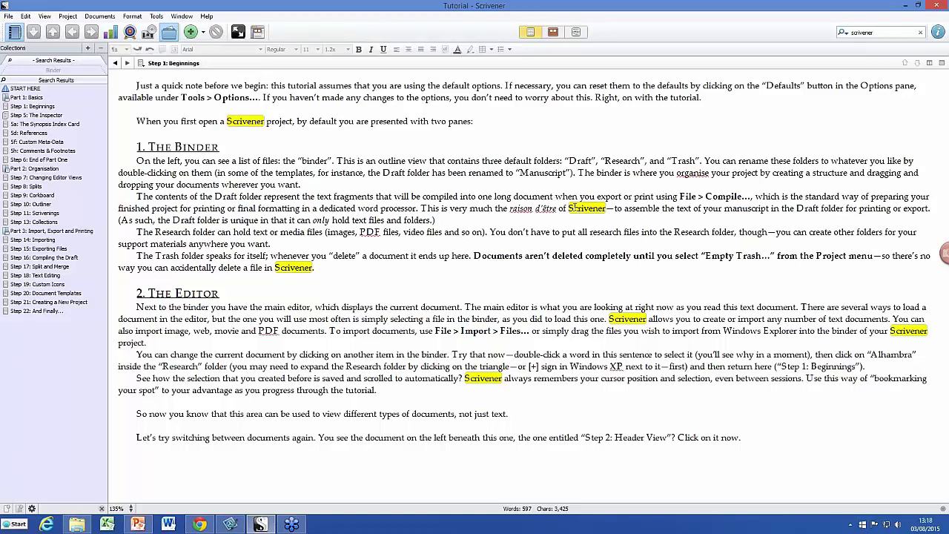
click(921, 34)
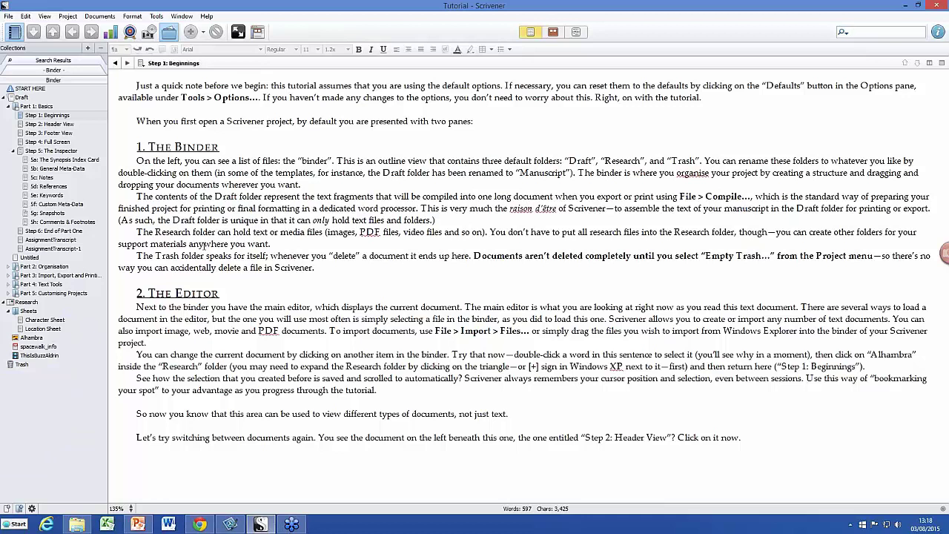
Step: Create a collection named "more research needed" from 5a: The Synopsis Index Card, 5d: References and 5g: Snapshots
mouse_move(41, 161)
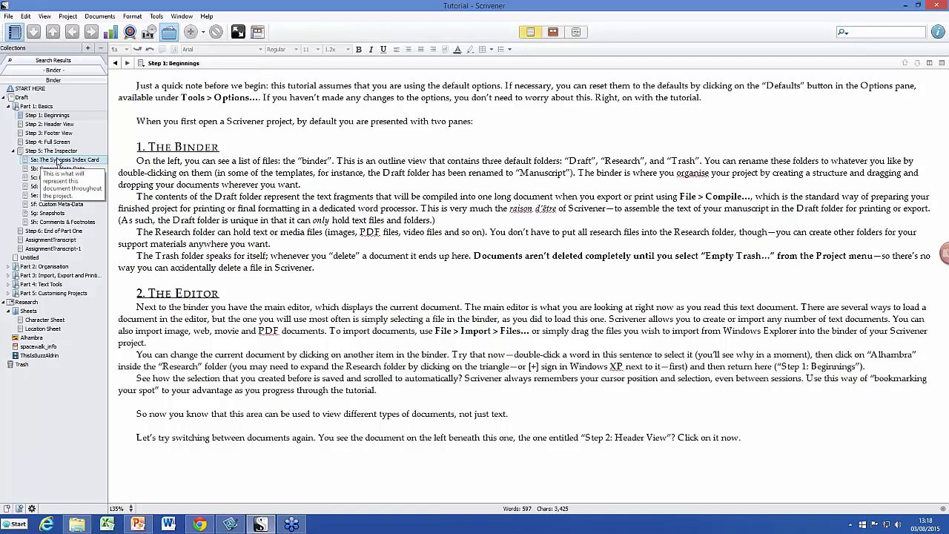
key(Escape)
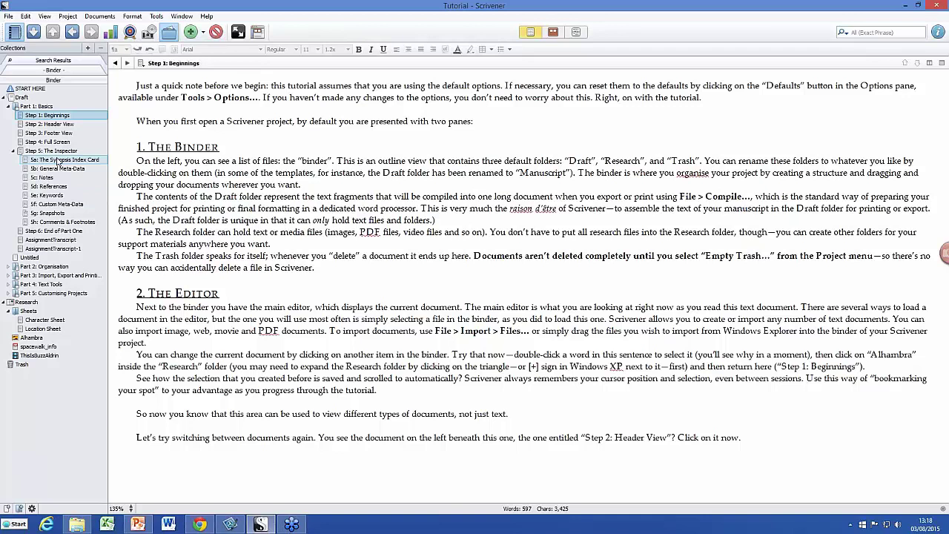
click(58, 160)
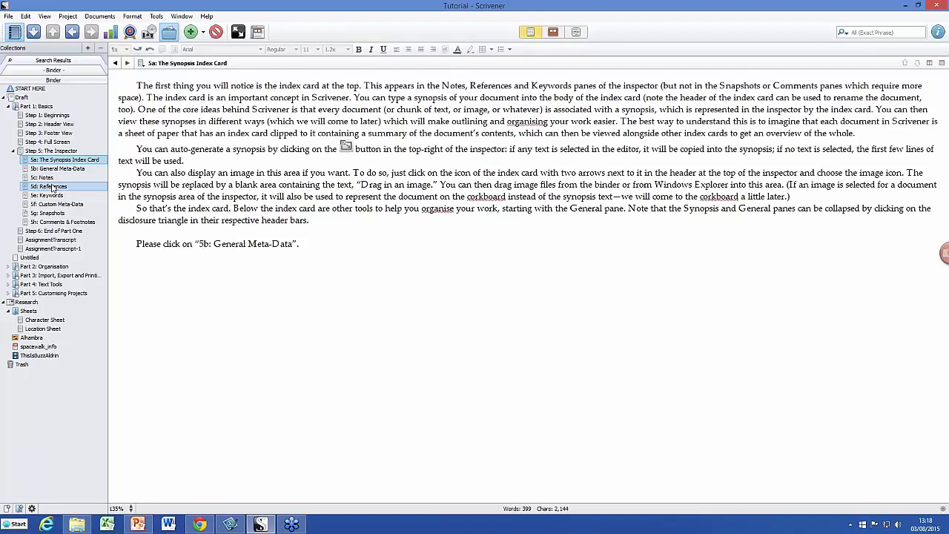
ctrl+click(52, 188)
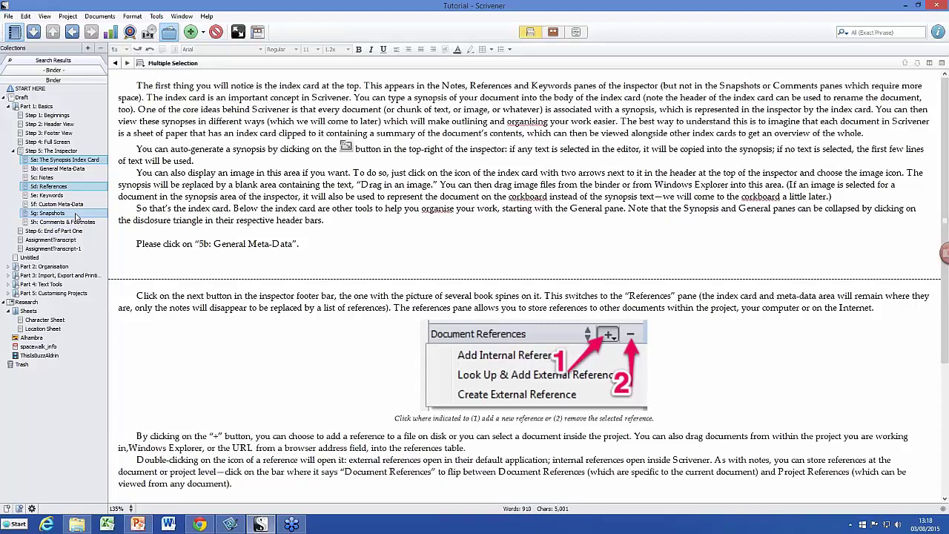
ctrl+click(76, 214)
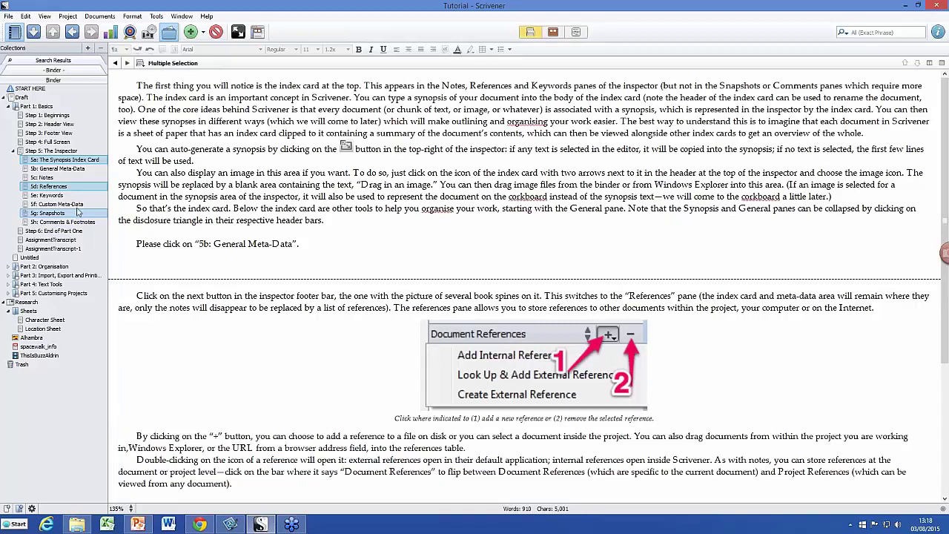
click(87, 48)
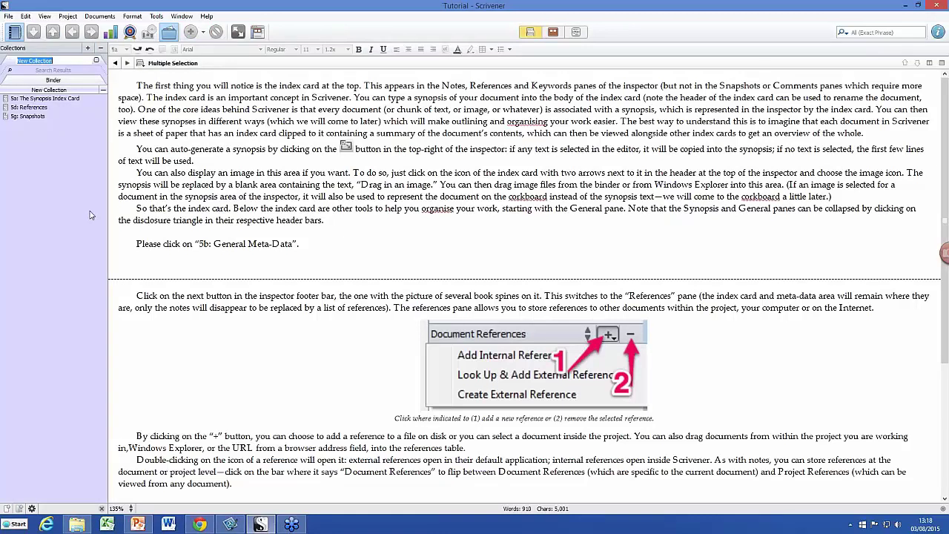
text(more research needed)
key(Return)
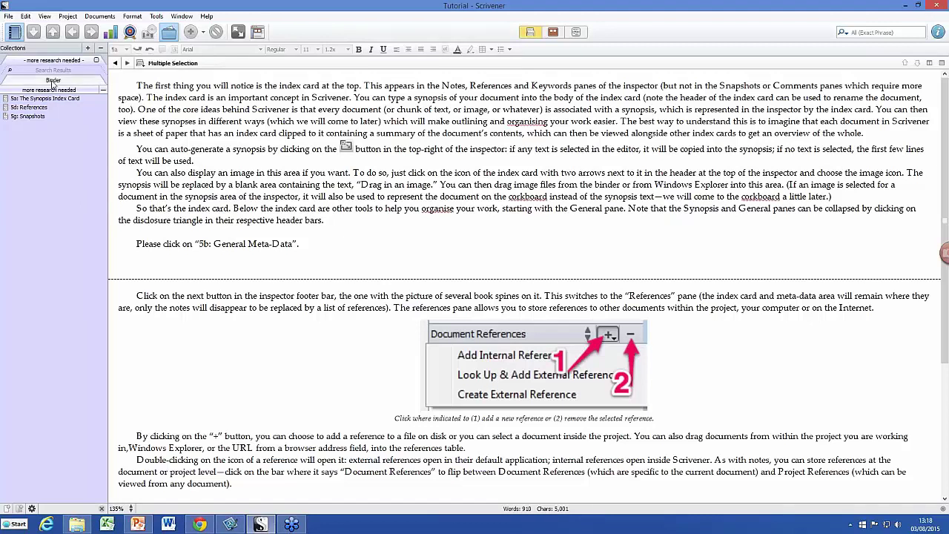
Step: Return to the binder, open 5c: Notes, and add 5f: Custom Meta-Data to the "more research needed" collection
click(53, 82)
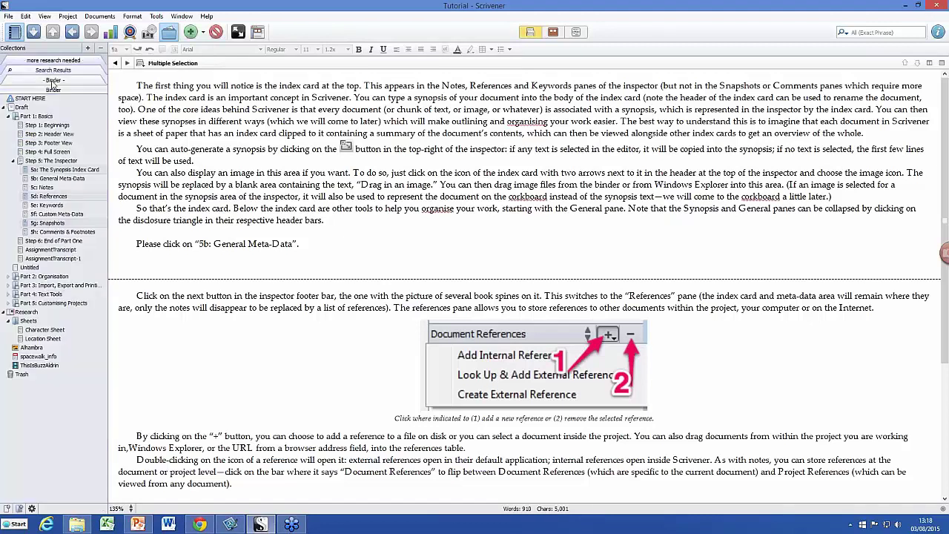
click(72, 187)
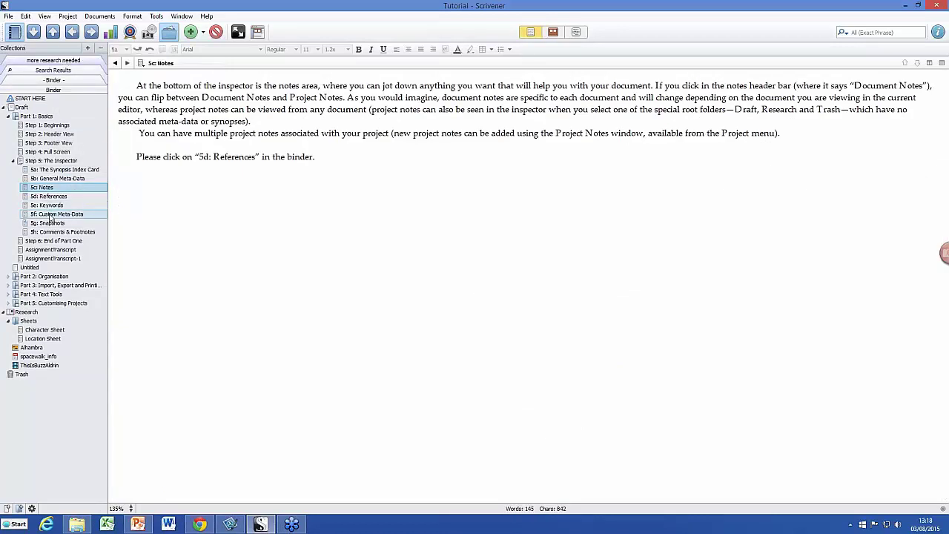
drag(44, 187, 55, 62)
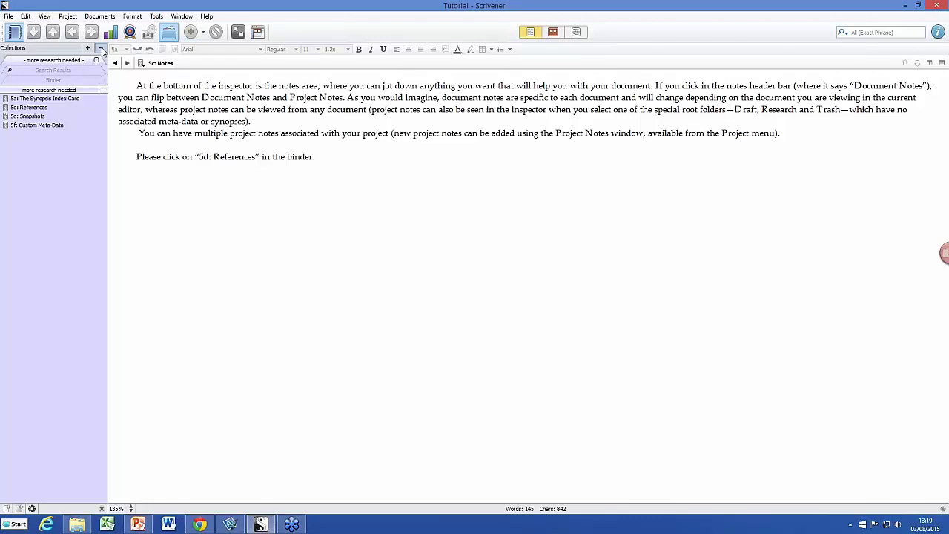
Step: Delete the "more research needed" collection and hide the collections while Search Results is selected
click(101, 49)
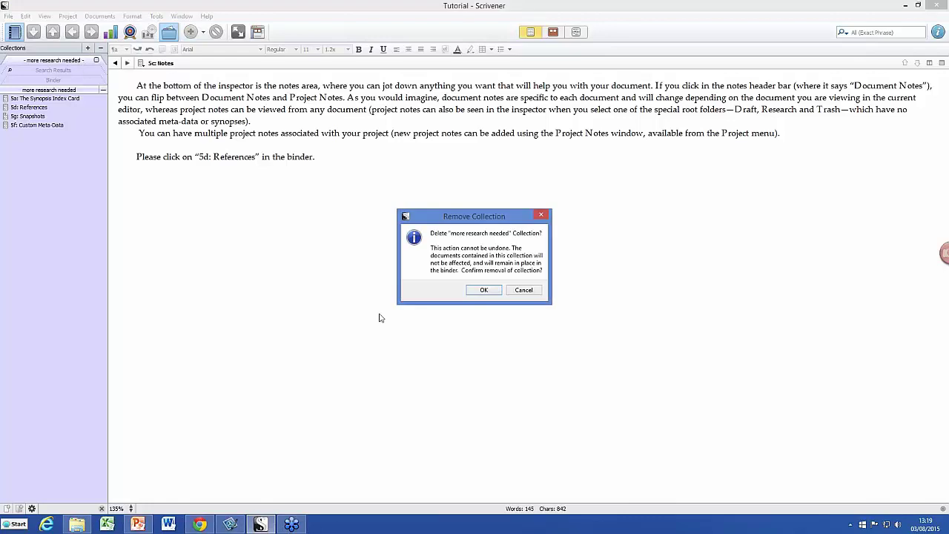
click(485, 294)
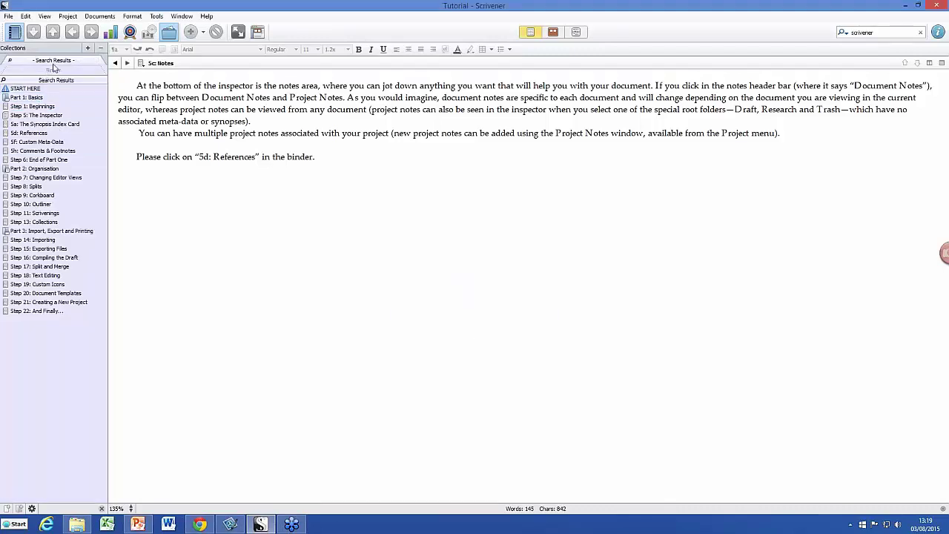
click(171, 34)
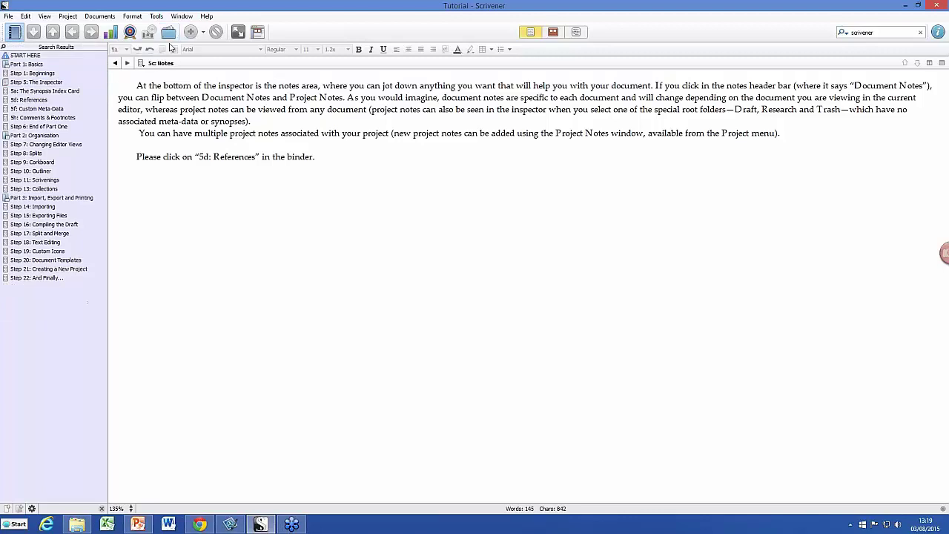
Step: Select Part 1: Basics, open the toolbar customisation, and examine the actions available for the main toolbar
click(31, 65)
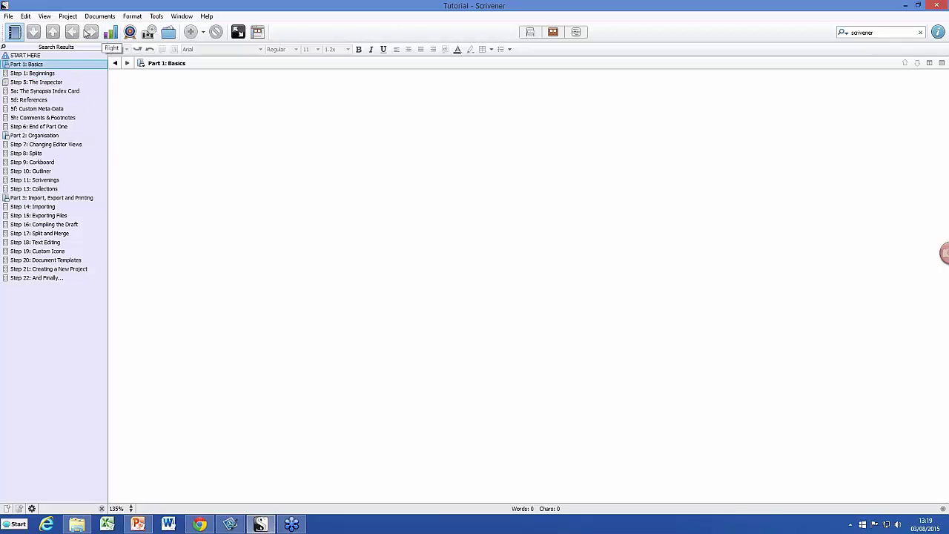
click(156, 18)
click(185, 71)
click(501, 178)
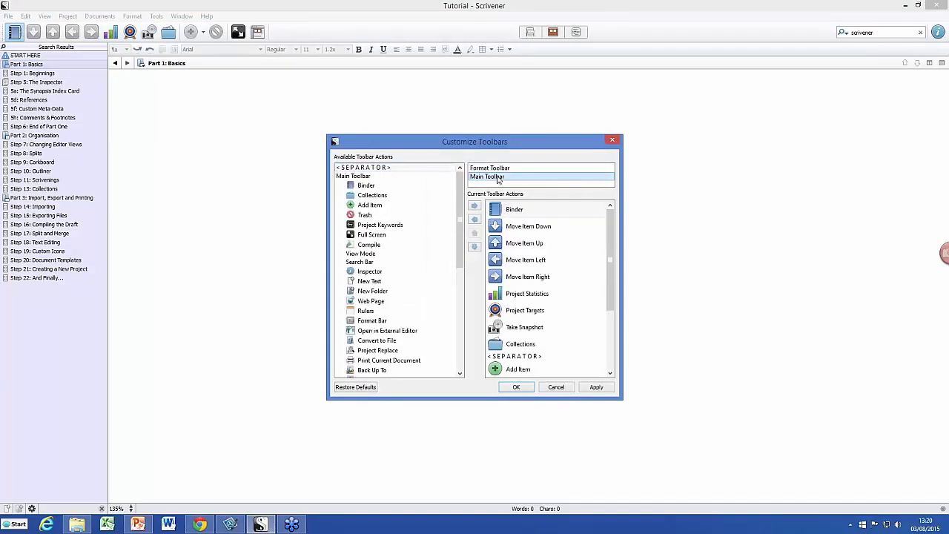
click(436, 205)
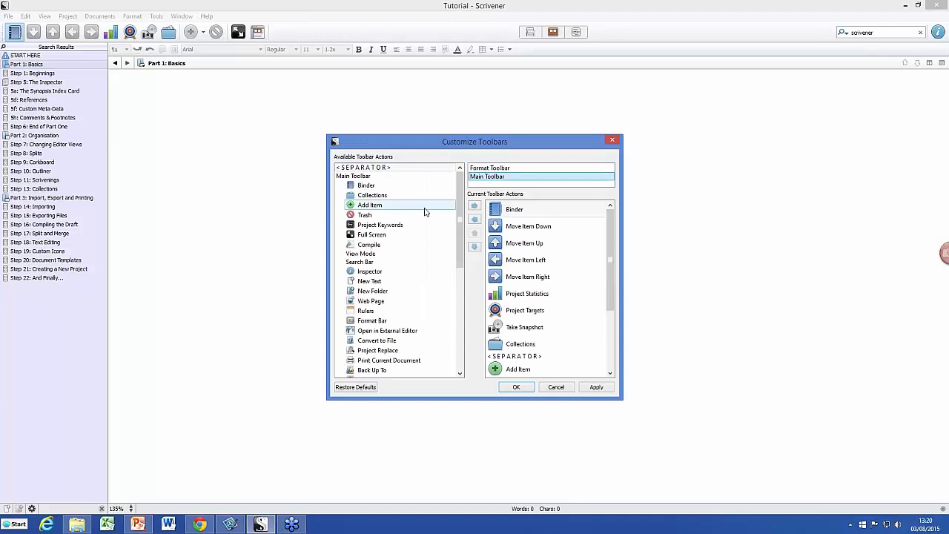
click(365, 215)
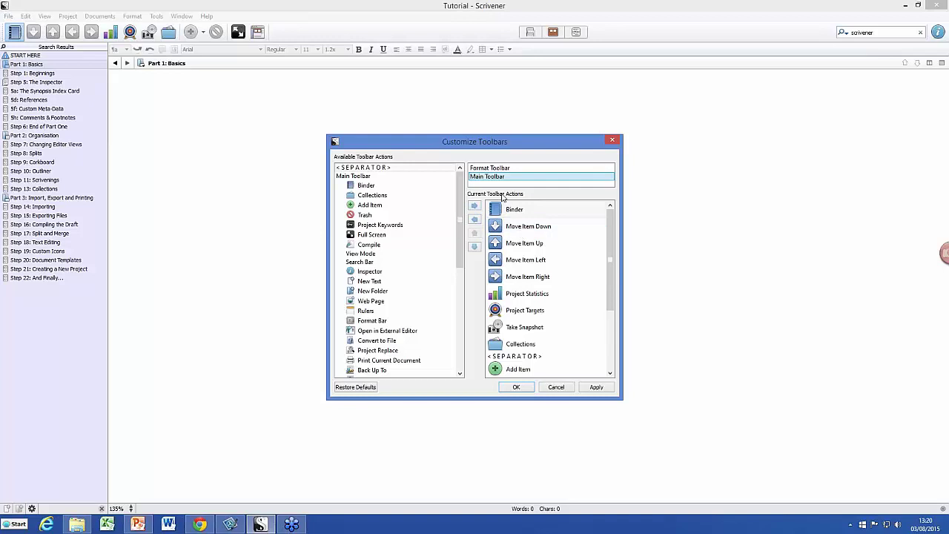
Step: Compare the current actions of the format and main toolbars, and close the toolbar customisation without making changes
click(491, 169)
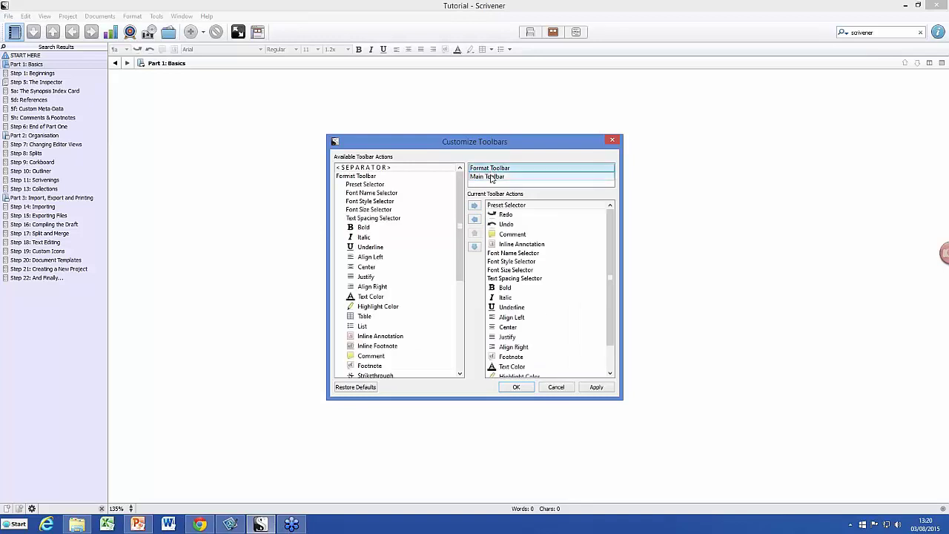
click(491, 176)
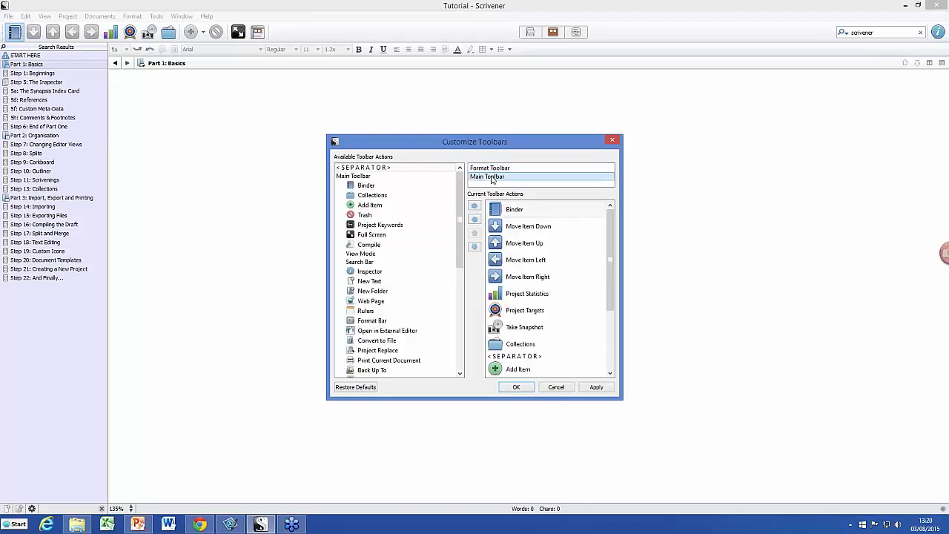
click(519, 327)
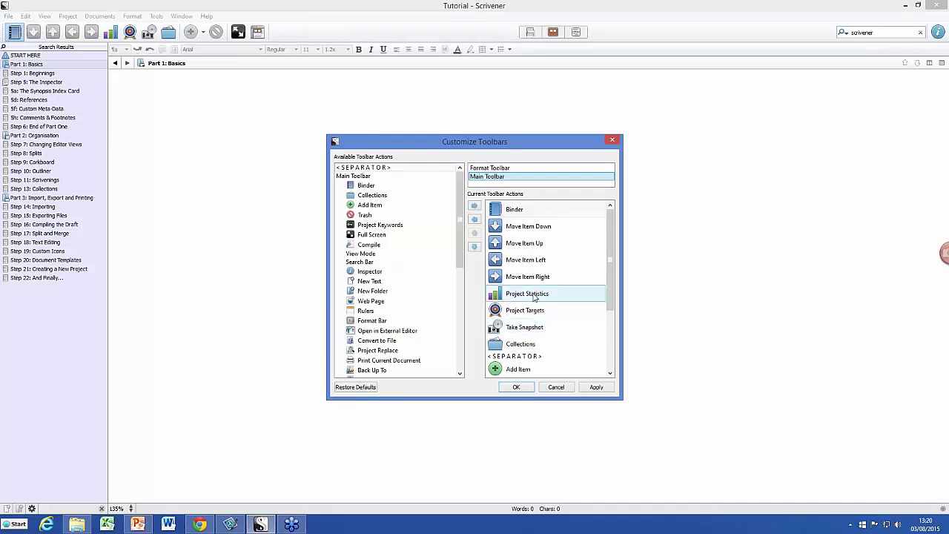
scroll(534, 315, down, 1)
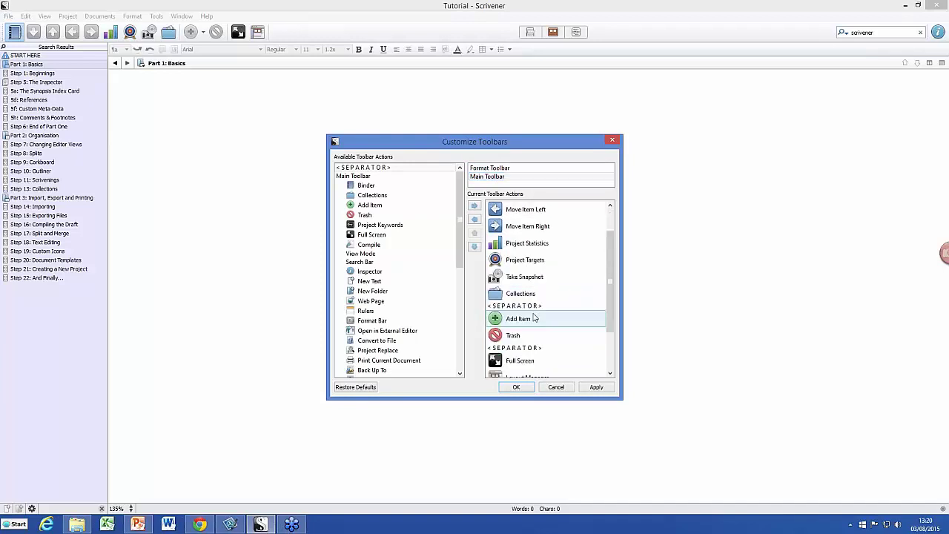
click(532, 296)
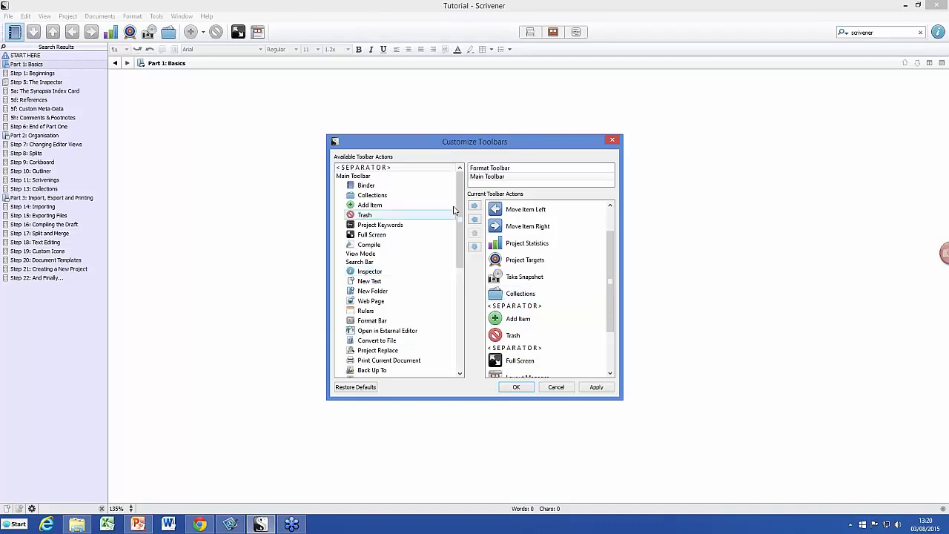
click(489, 169)
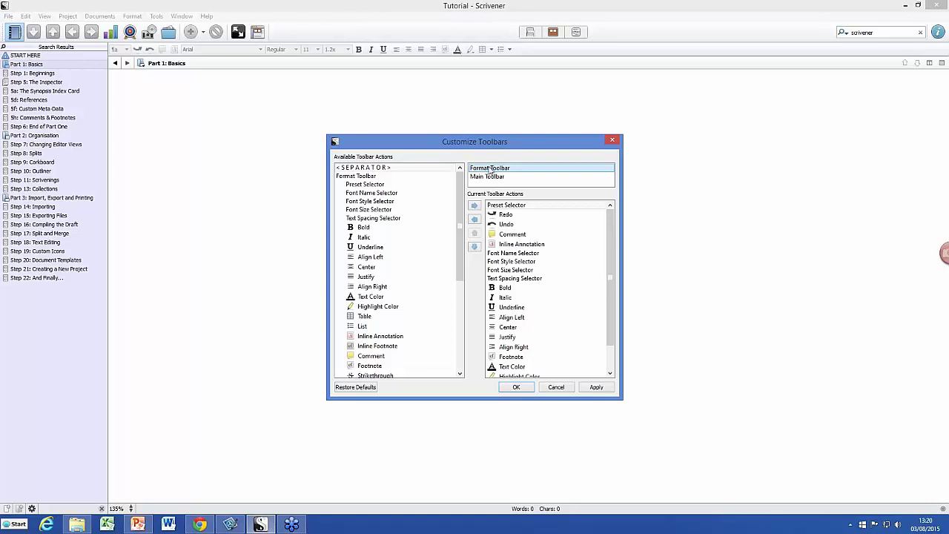
click(459, 199)
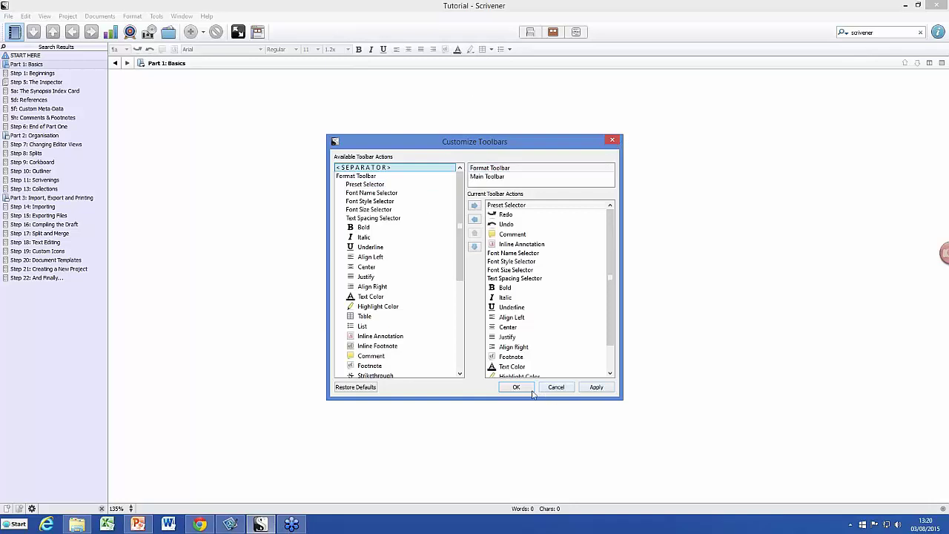
click(612, 141)
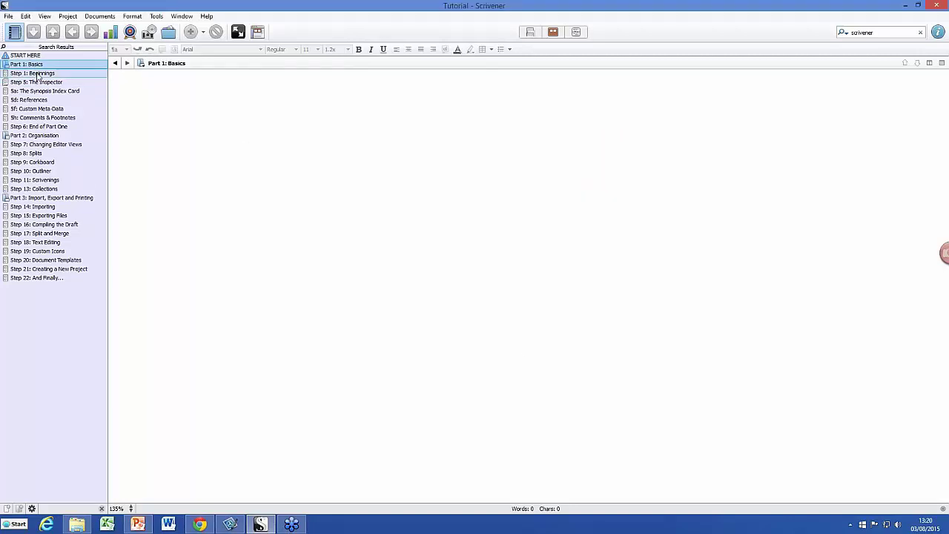
Step: View Step 1: Beginnings in the search results, clear the search, and select 5c: Notes in the binder
click(36, 74)
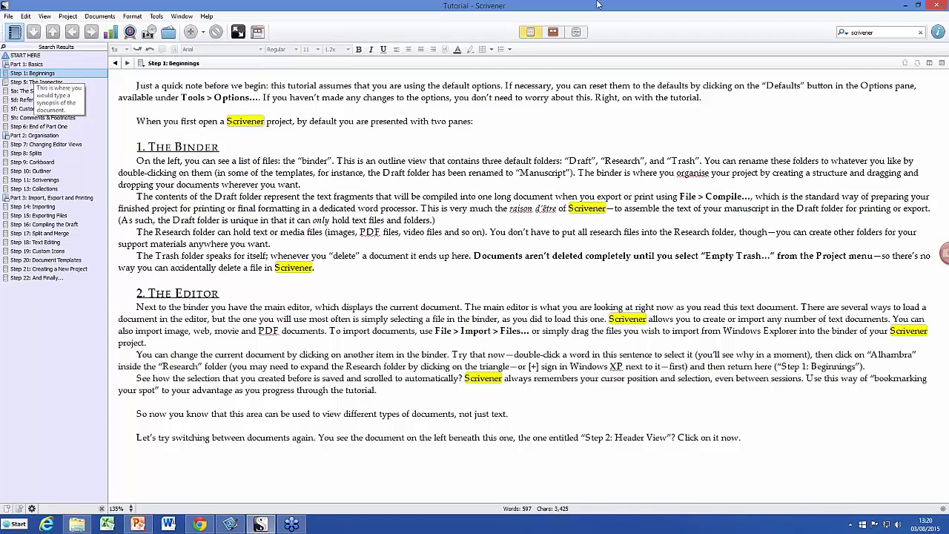
click(919, 32)
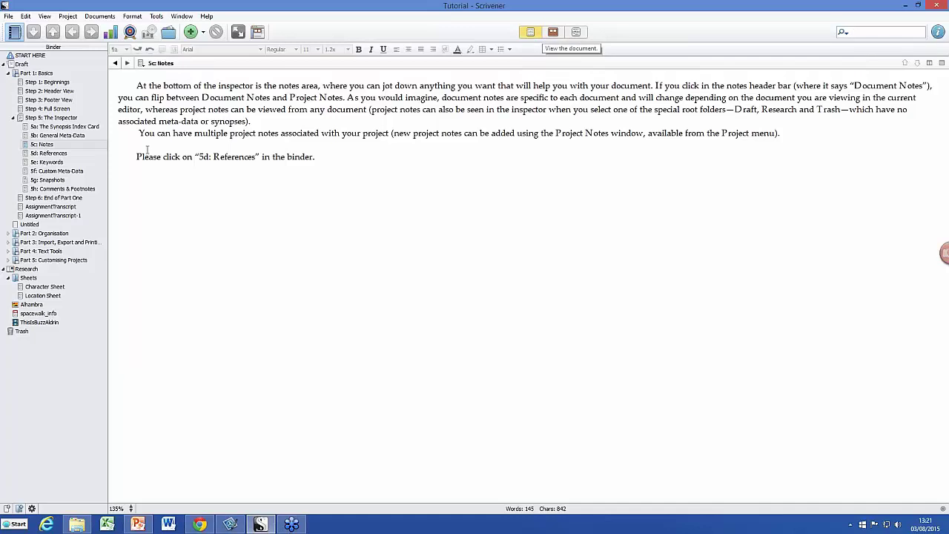
click(48, 147)
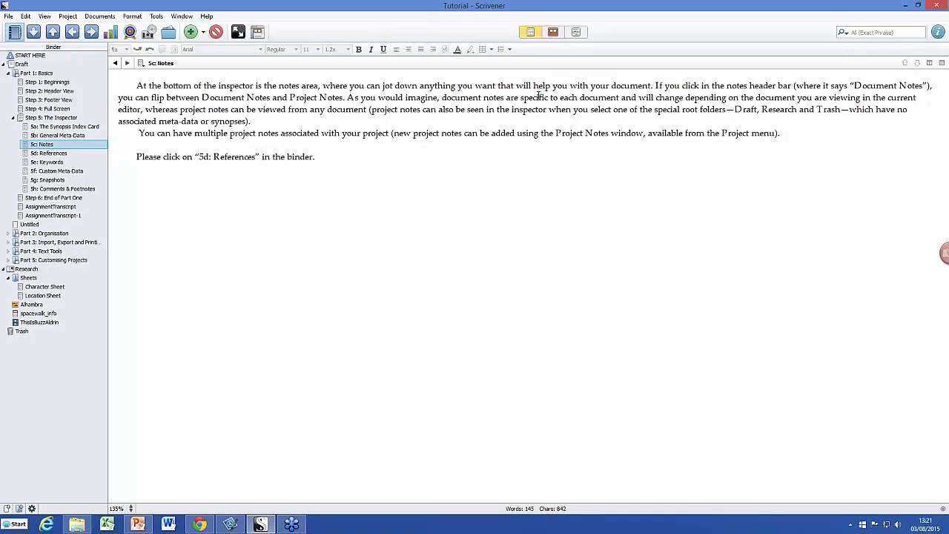
Step: Open the Part 1: Basics folder and read through the combined text of its documents
click(41, 74)
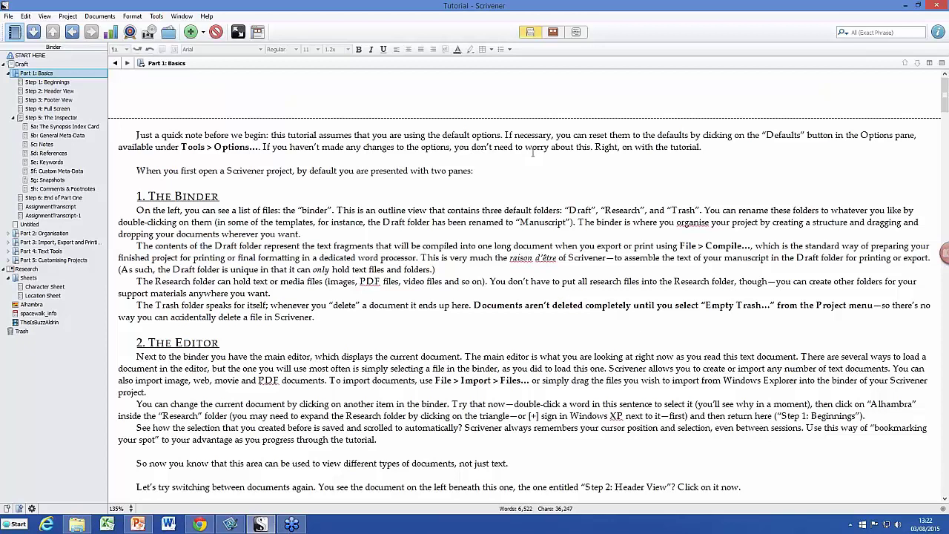
scroll(532, 153, down, 1)
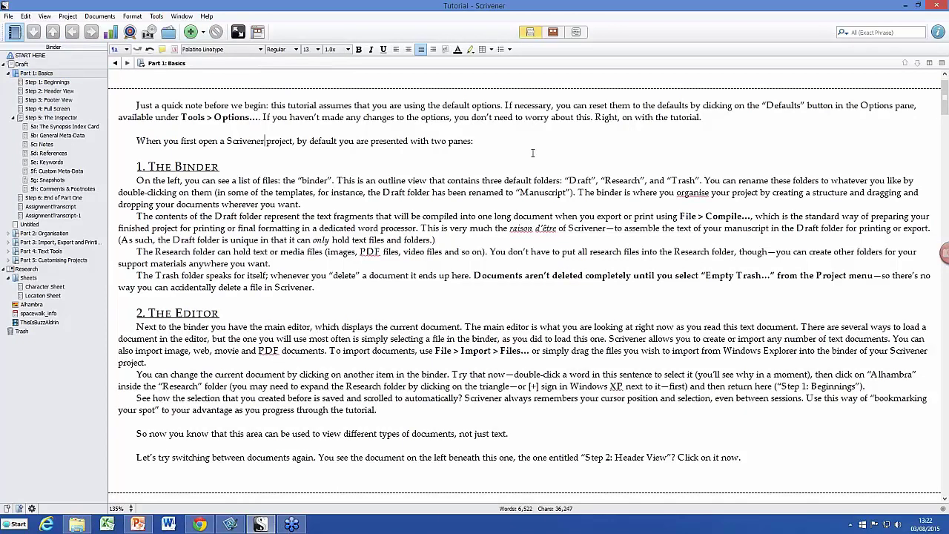
scroll(554, 373, down, 5)
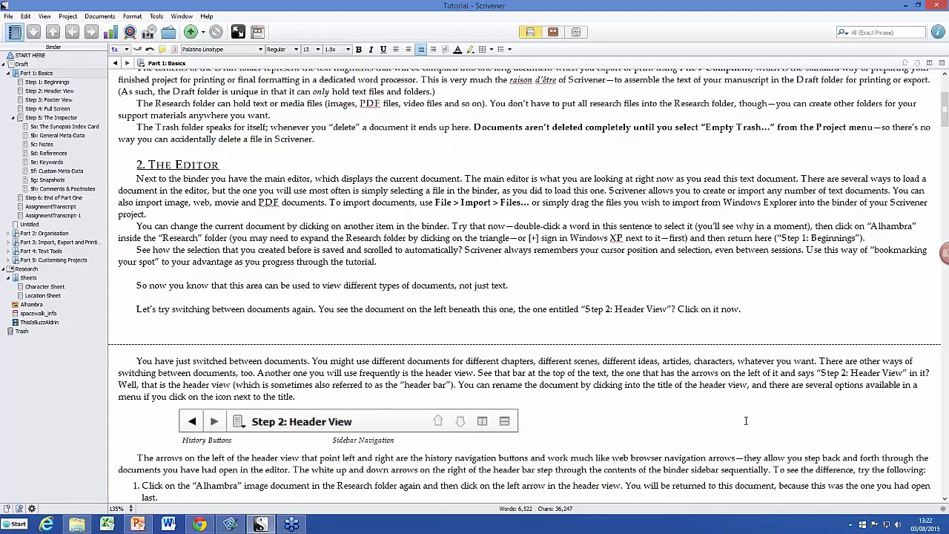
scroll(746, 420, down, 1)
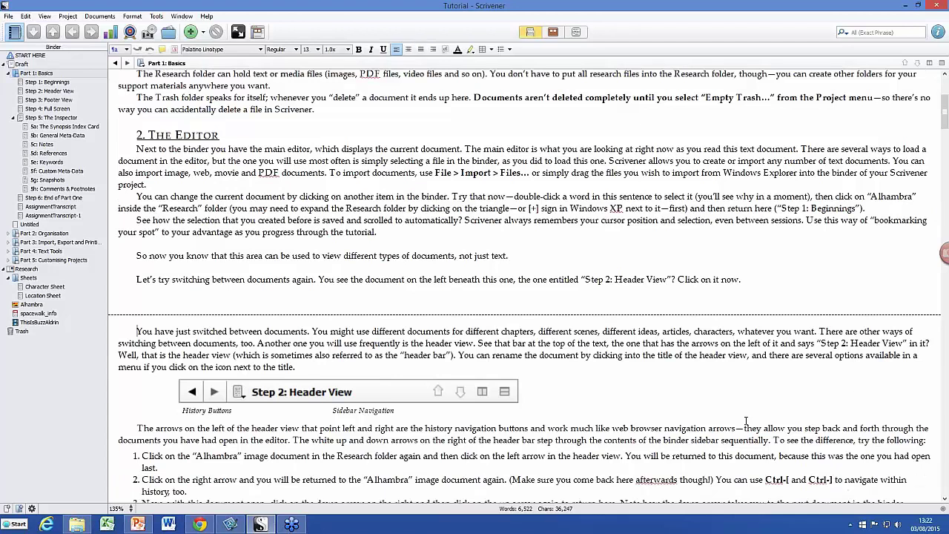
scroll(723, 405, down, 5)
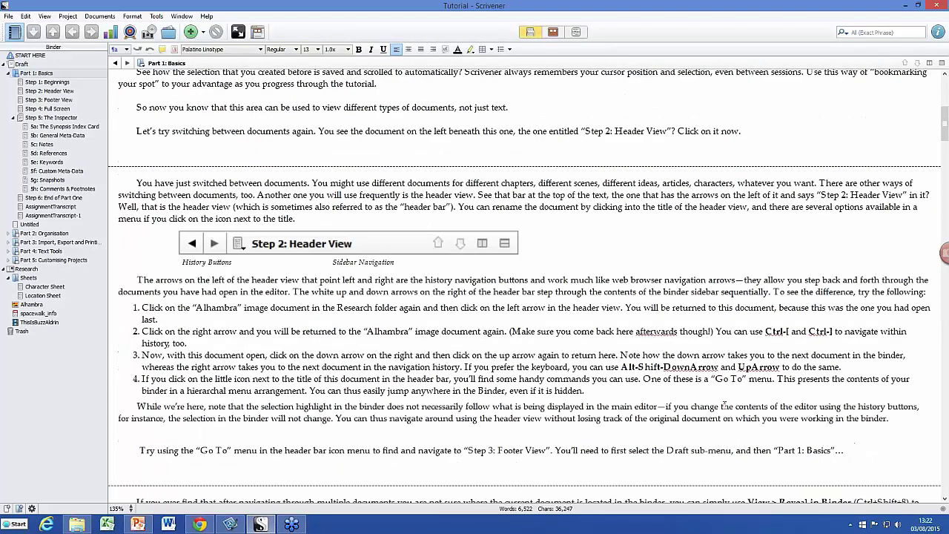
scroll(723, 406, up, 4)
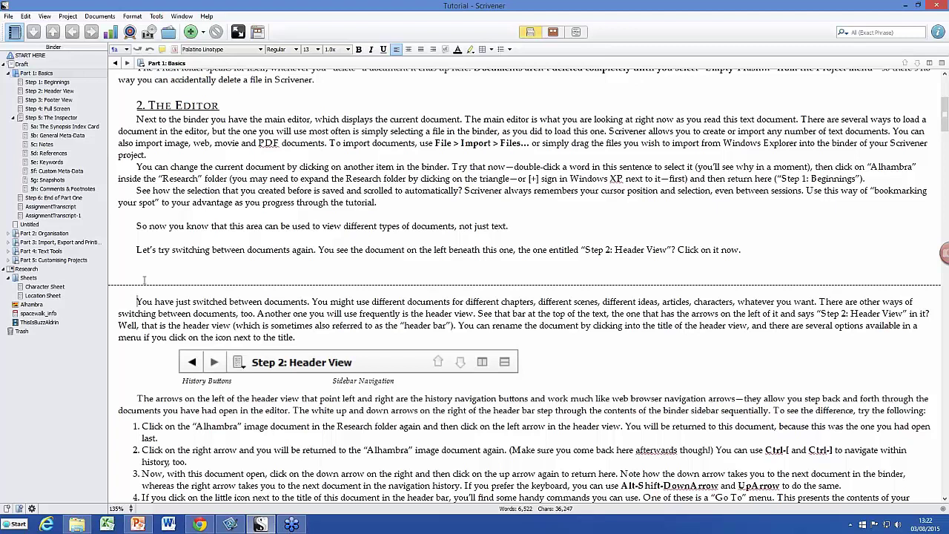
Step: Add 5b: General Meta-Data, 5d: References and 5f: Custom Meta-Data to the binder selection and read them as one text
click(59, 140)
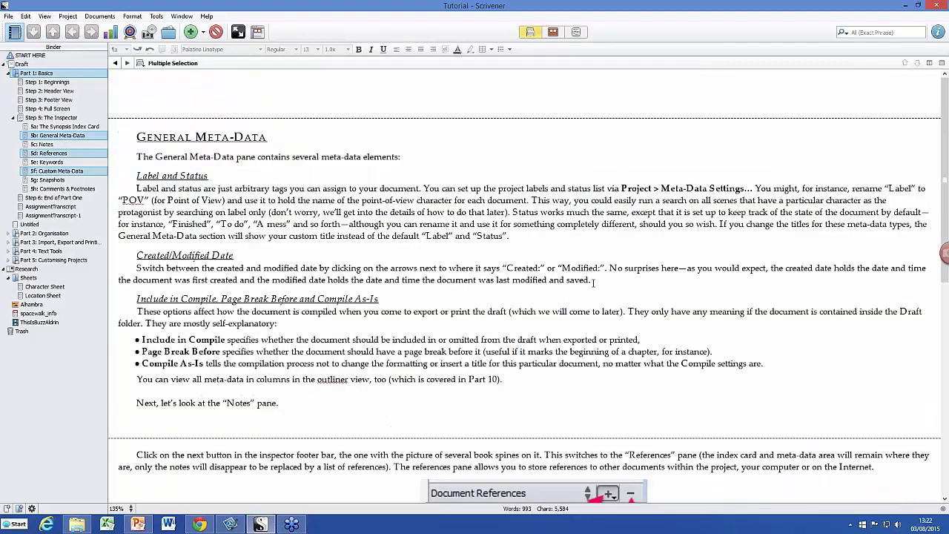
scroll(593, 282, down, 1)
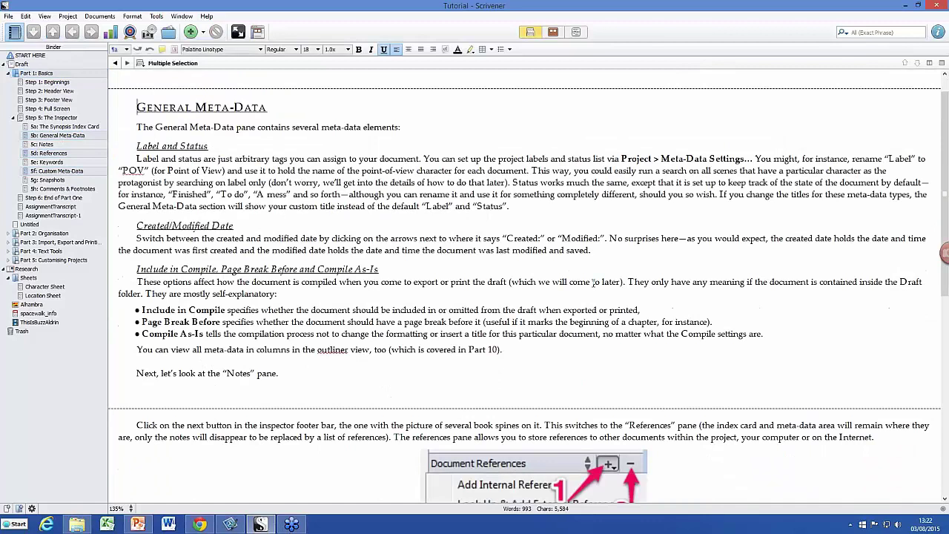
scroll(593, 281, down, 2)
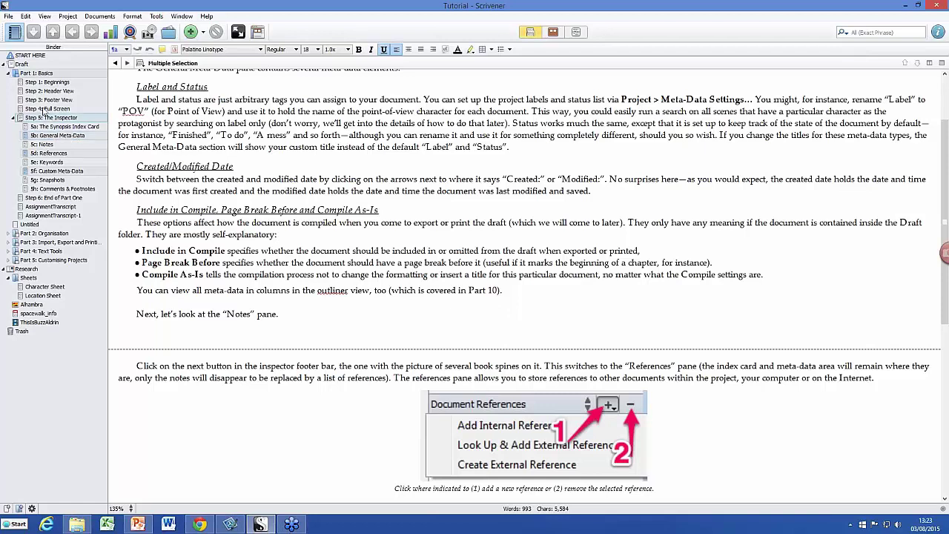
Step: Show Part 1: Basics on the corkboard and move the Step 4: Full Screen card ahead of Step 3: Footer View
click(44, 75)
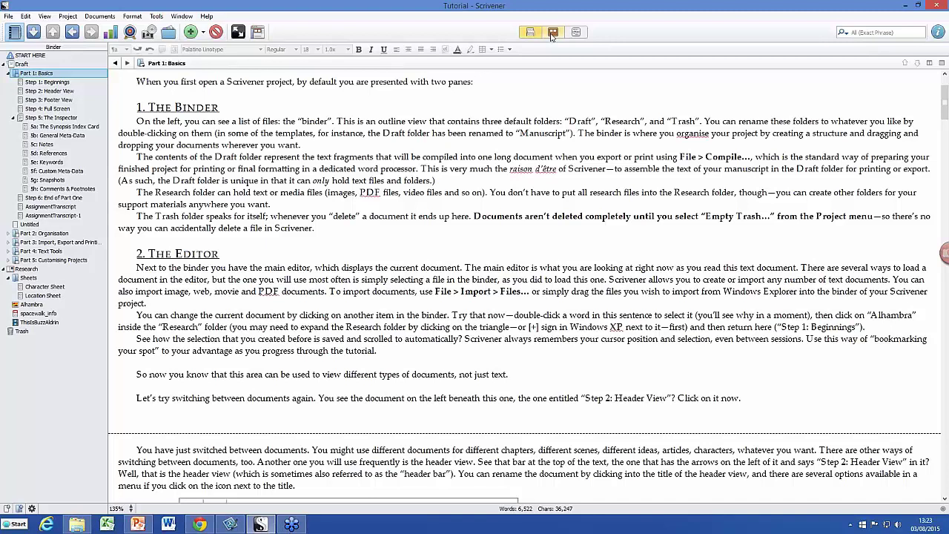
click(553, 33)
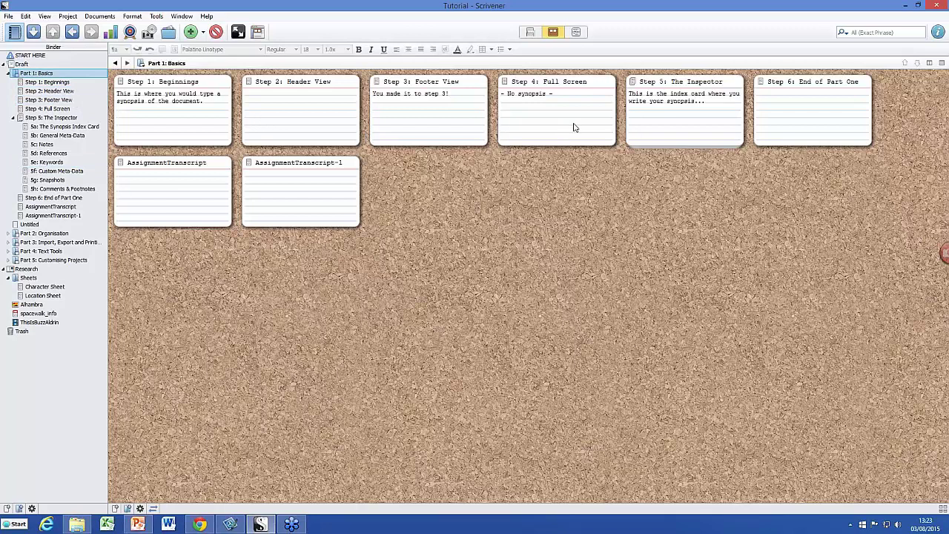
click(439, 120)
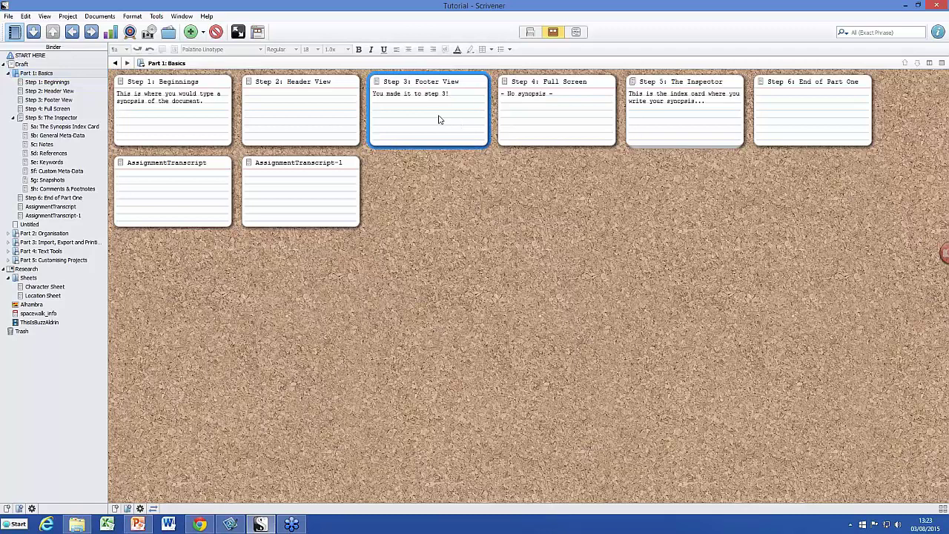
click(505, 129)
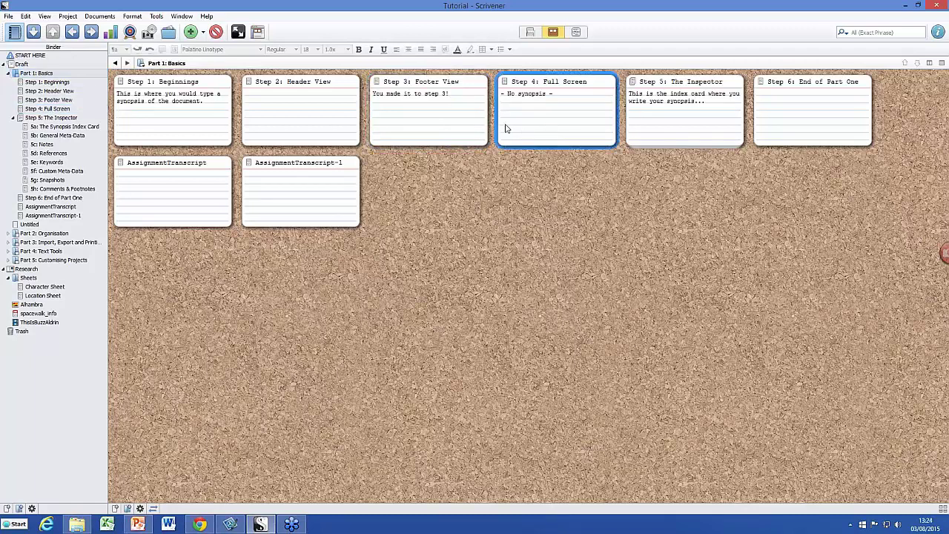
drag(505, 129, 367, 119)
Step: Open the title of the Step 1: Beginnings index card for editing, and leave it without changes
click(161, 99)
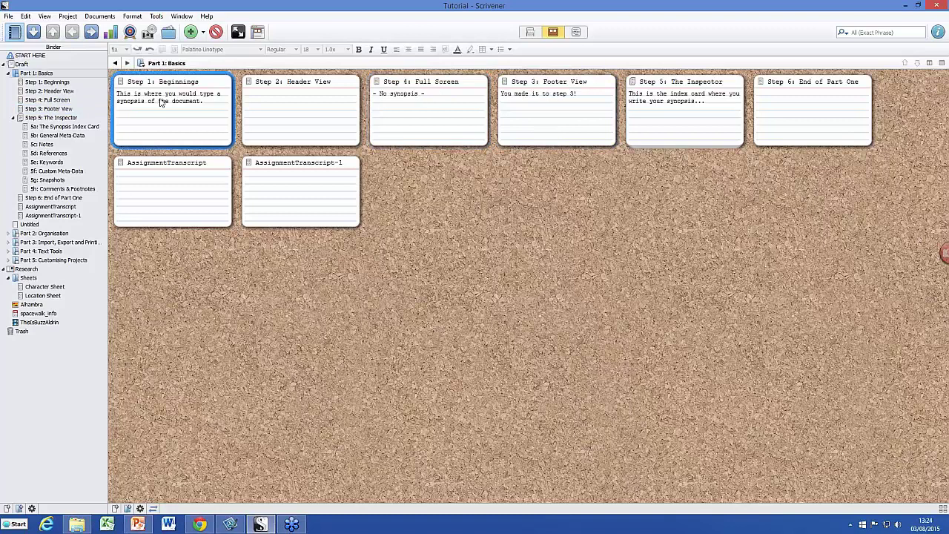
click(185, 108)
click(190, 83)
click(191, 83)
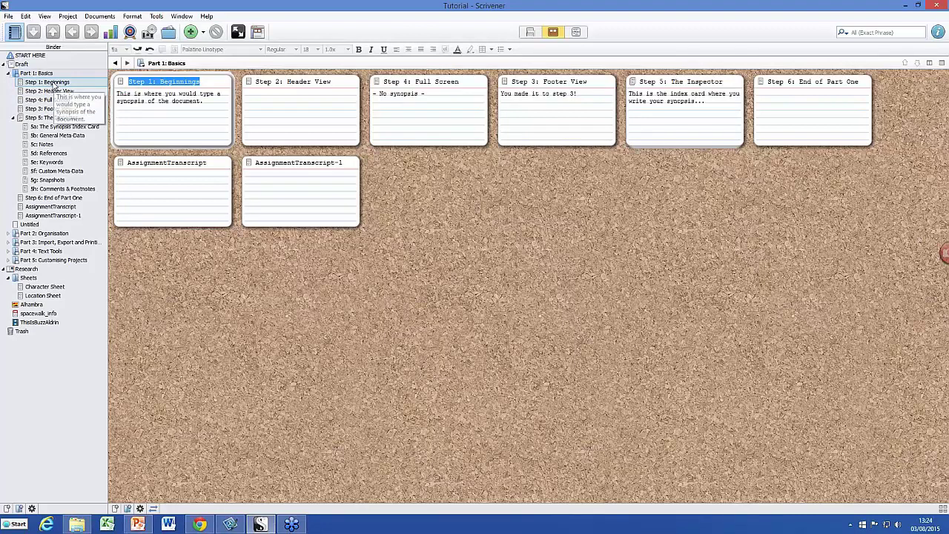
click(529, 237)
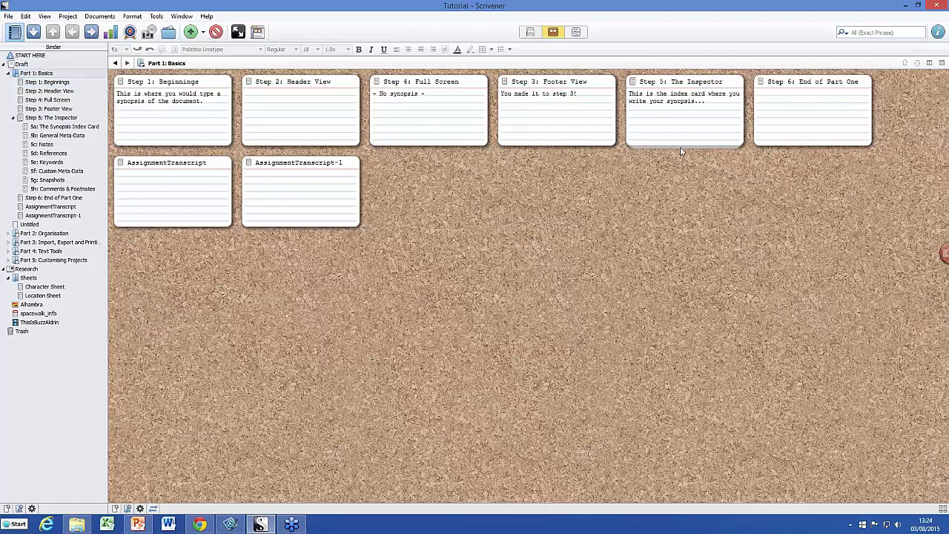
Step: View the subdocuments of Step 5: The Inspector as a corkboard and as an outline, and return to Part 1: Basics
click(52, 119)
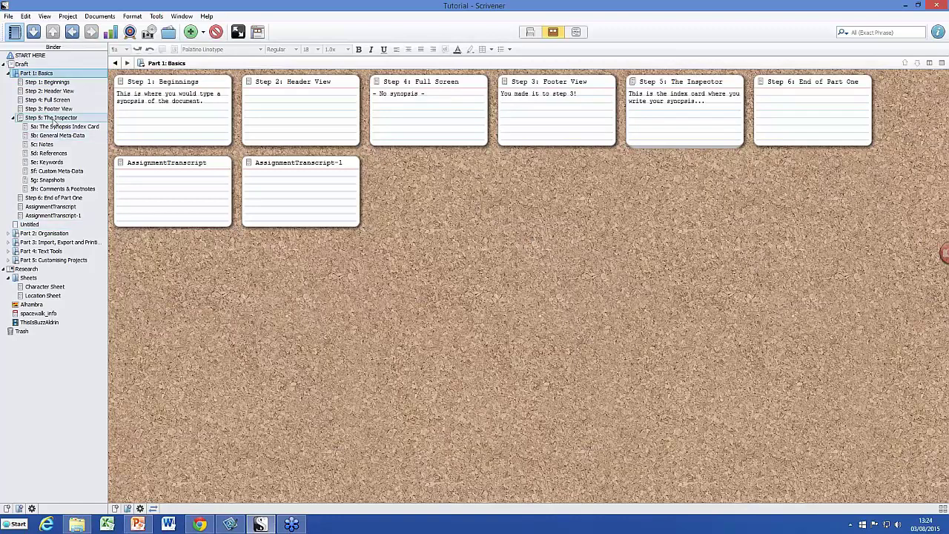
click(52, 118)
click(553, 33)
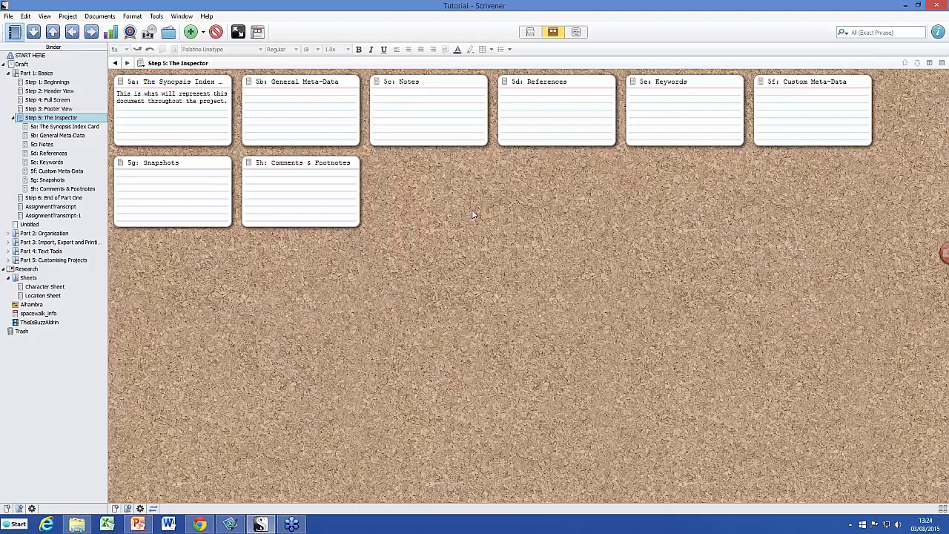
click(579, 33)
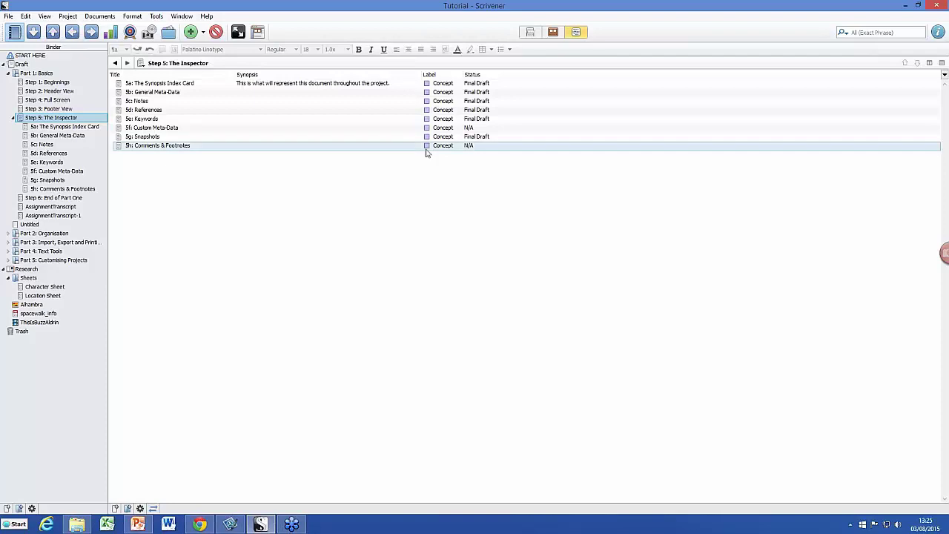
click(41, 75)
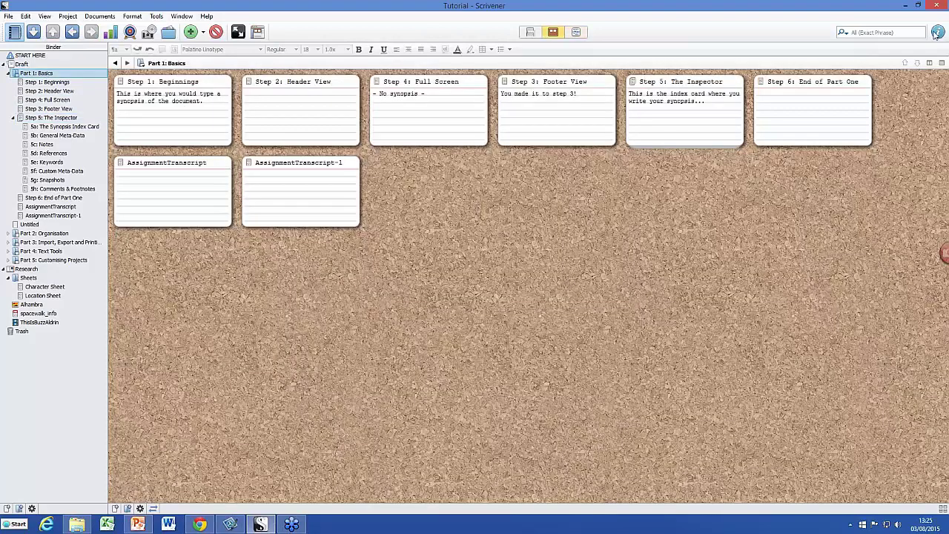
Step: Show the inspector with the synopsis and notes of Part 1: Basics, and view the folder's text as scrivenings
click(936, 35)
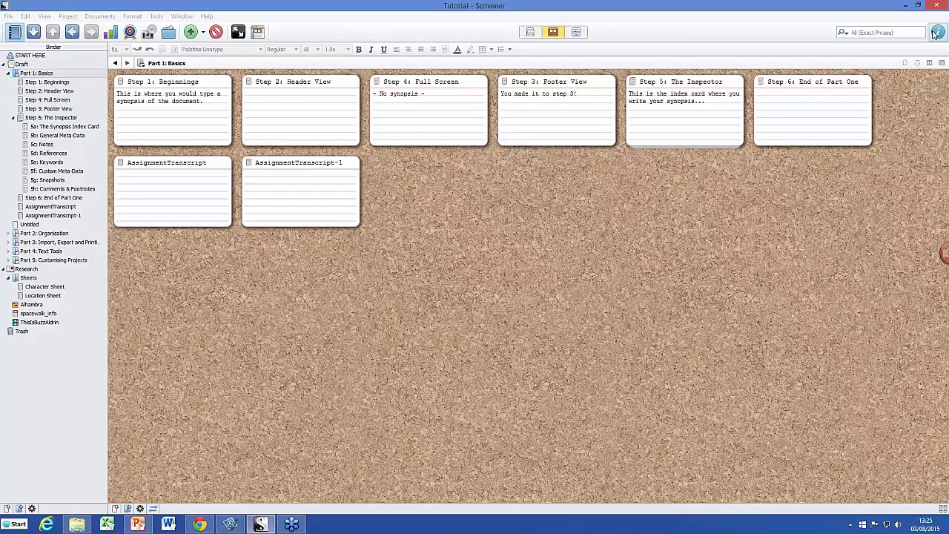
click(936, 35)
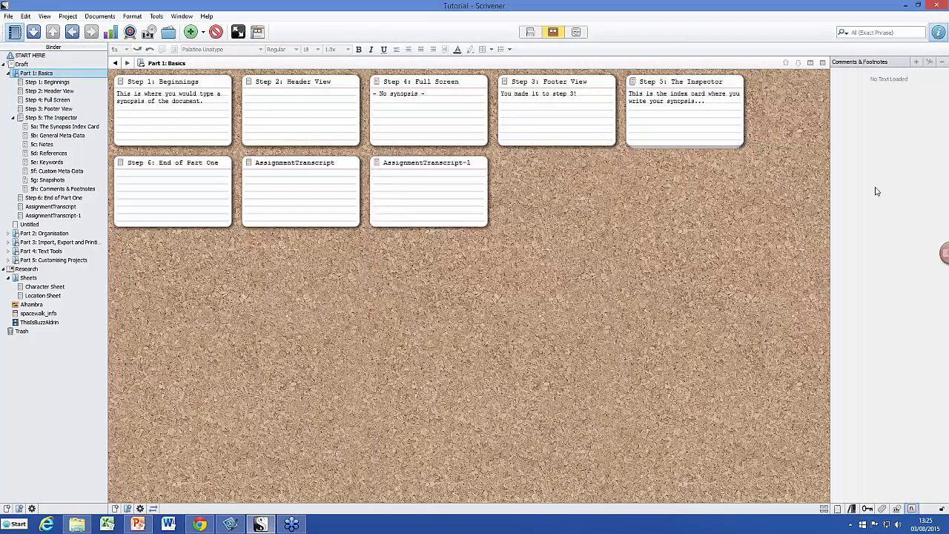
click(838, 509)
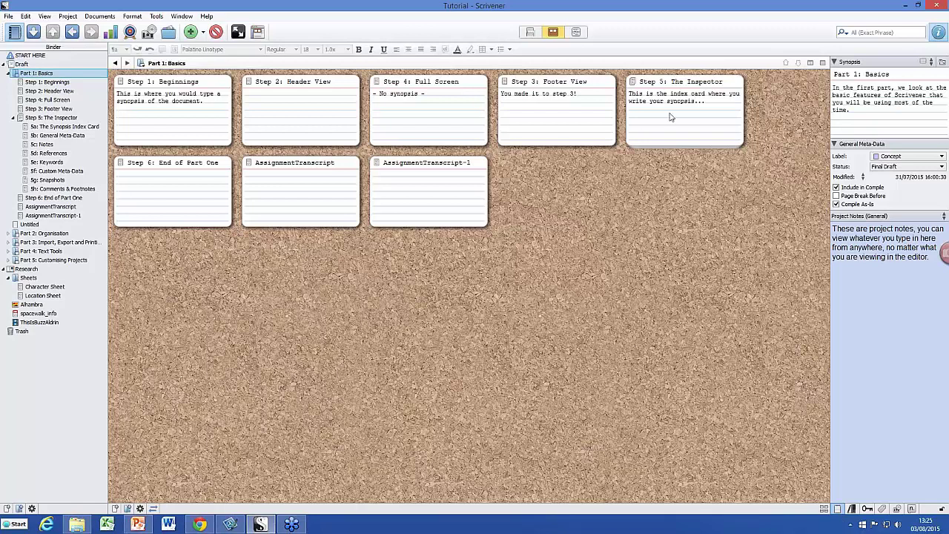
click(531, 34)
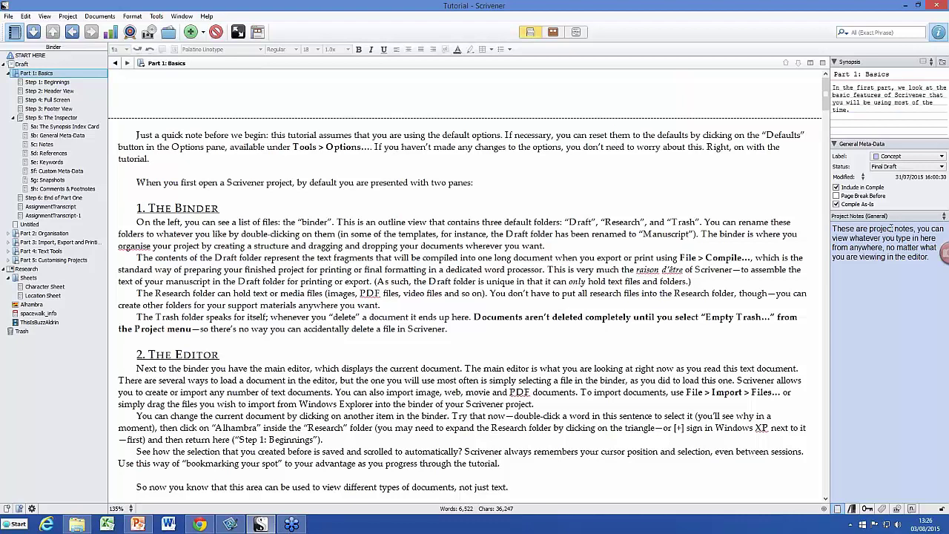
Step: Switch the inspector's notes to Document Notes and write "Note." for Part 1: Basics
click(944, 216)
click(912, 208)
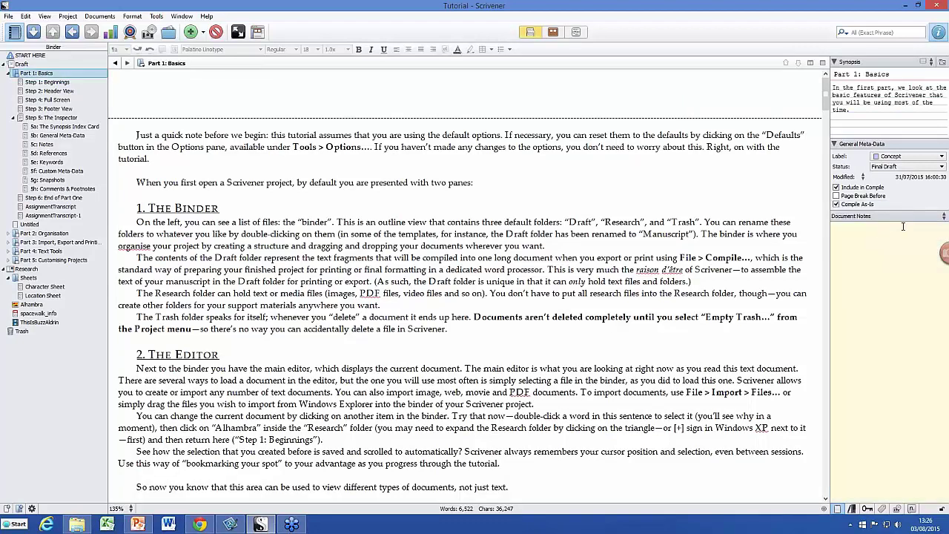
click(879, 236)
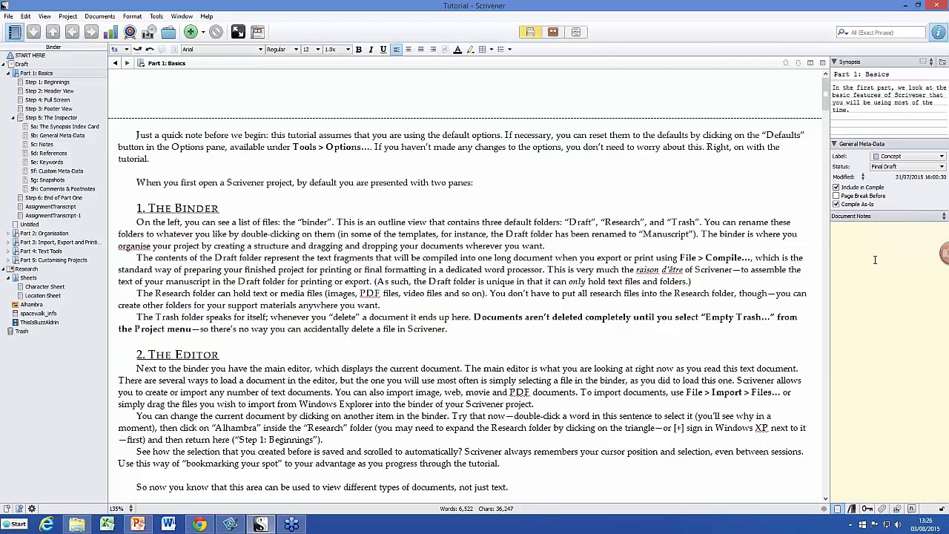
text(Note.)
Step: View the general project notes in the inspector and return to the document notes
click(944, 216)
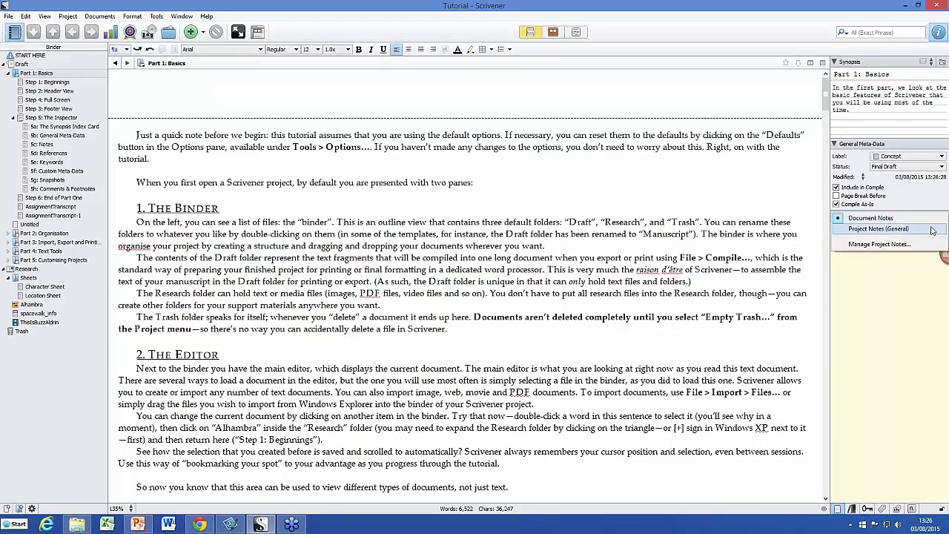
click(932, 231)
click(931, 216)
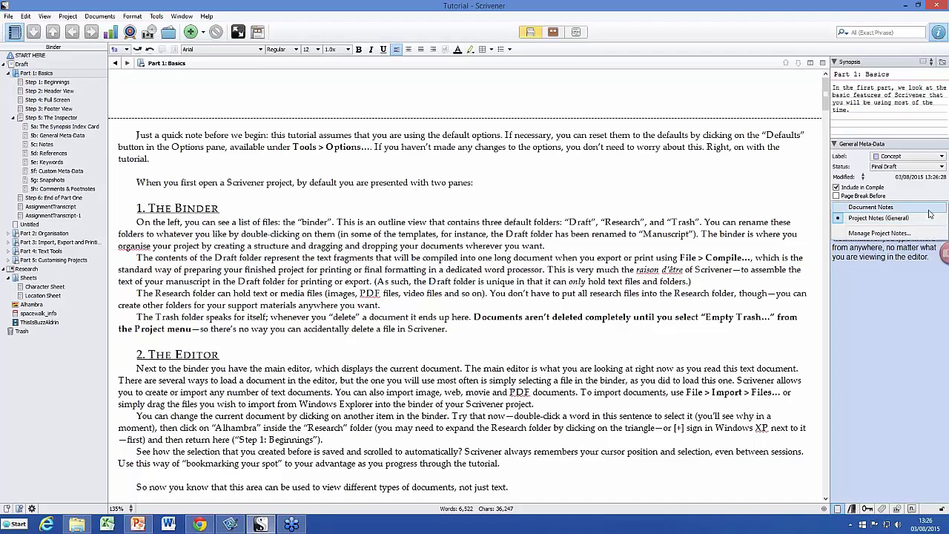
click(883, 207)
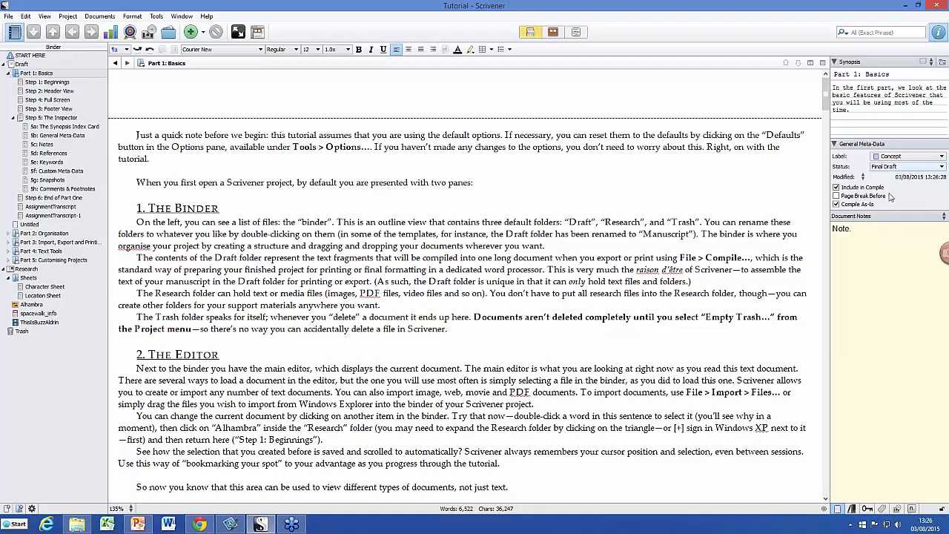
Step: View the keywords and custom meta-data of Part 1: Basics in the inspector, and return to its notes
click(867, 508)
click(881, 509)
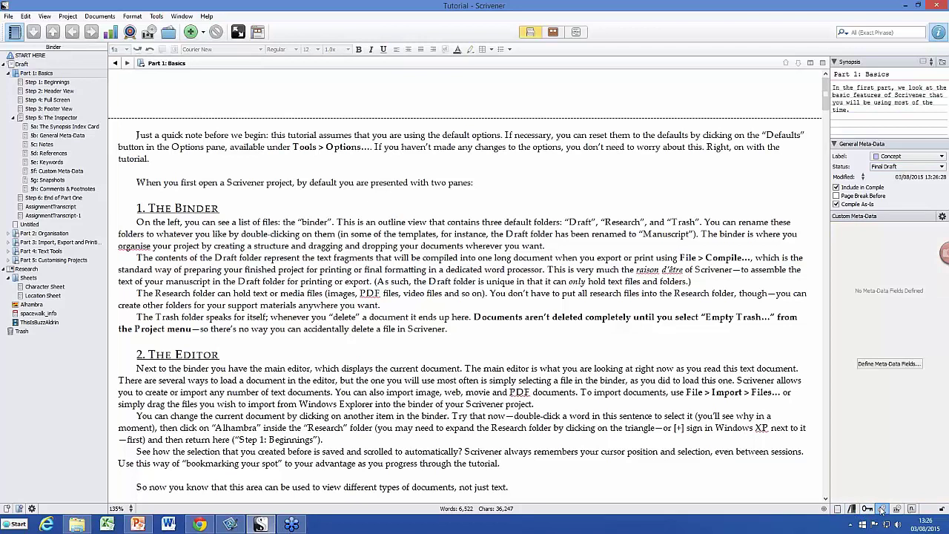
click(839, 509)
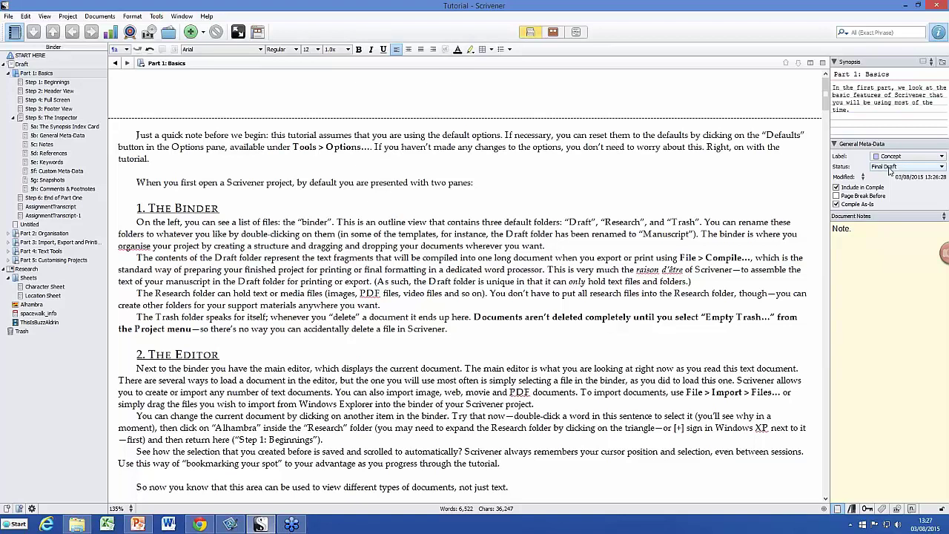
Step: Add a blank label after First draft in the project's label list, look at its colour choices, and remove the label
click(936, 160)
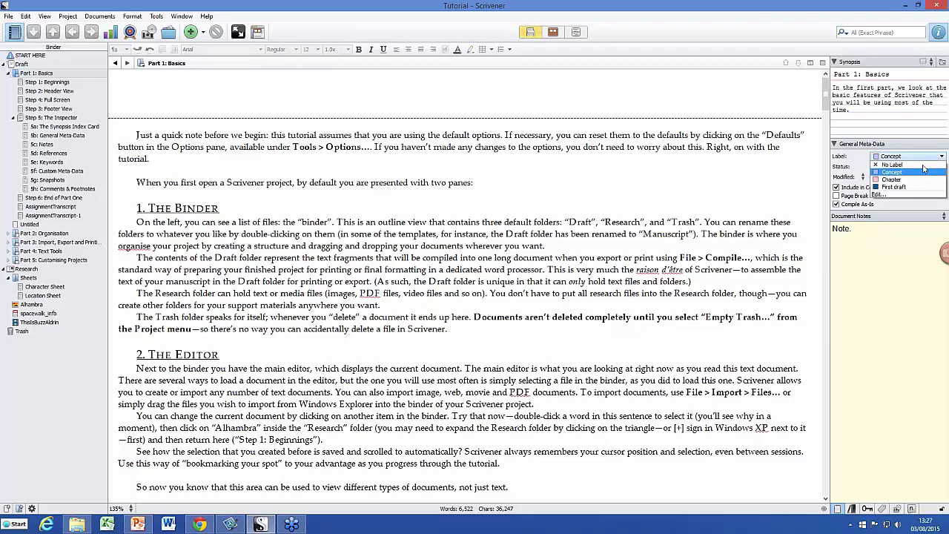
click(887, 196)
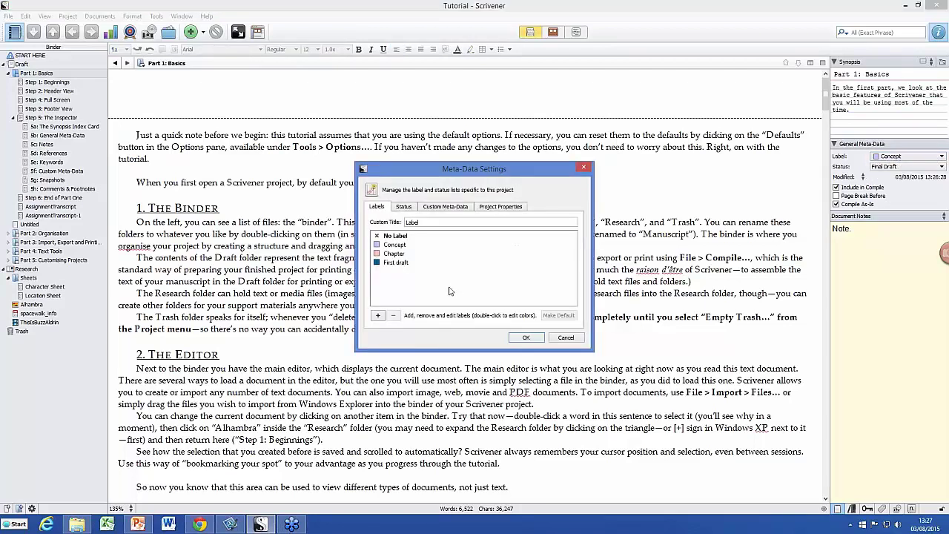
click(406, 265)
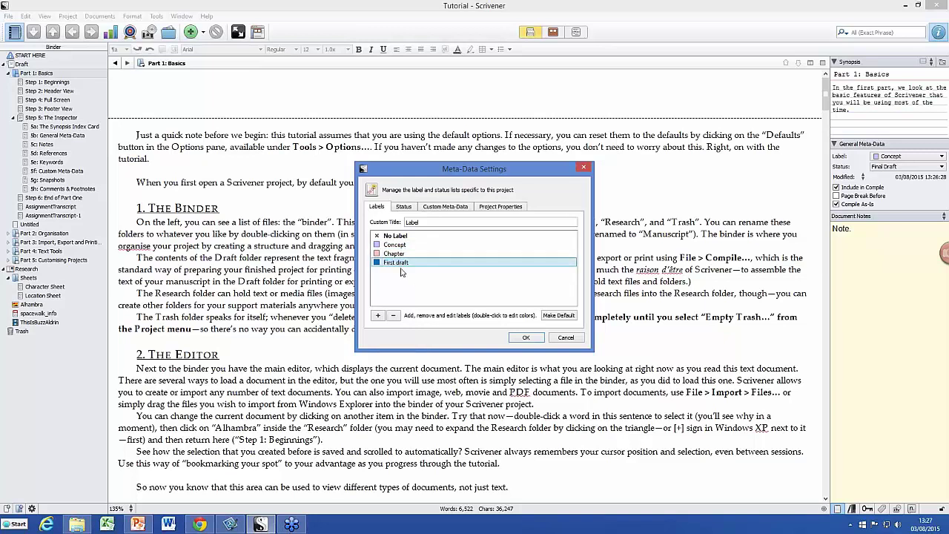
click(377, 316)
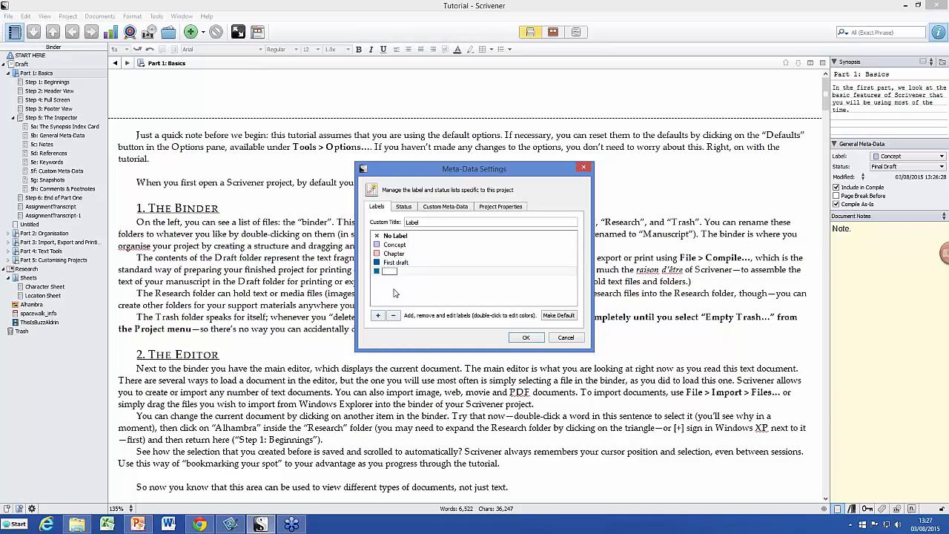
click(377, 274)
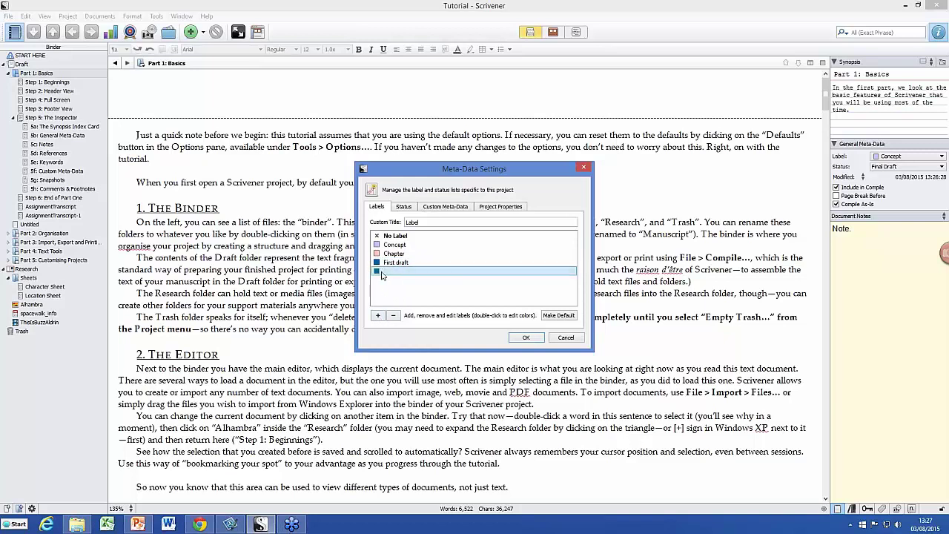
double_click(378, 273)
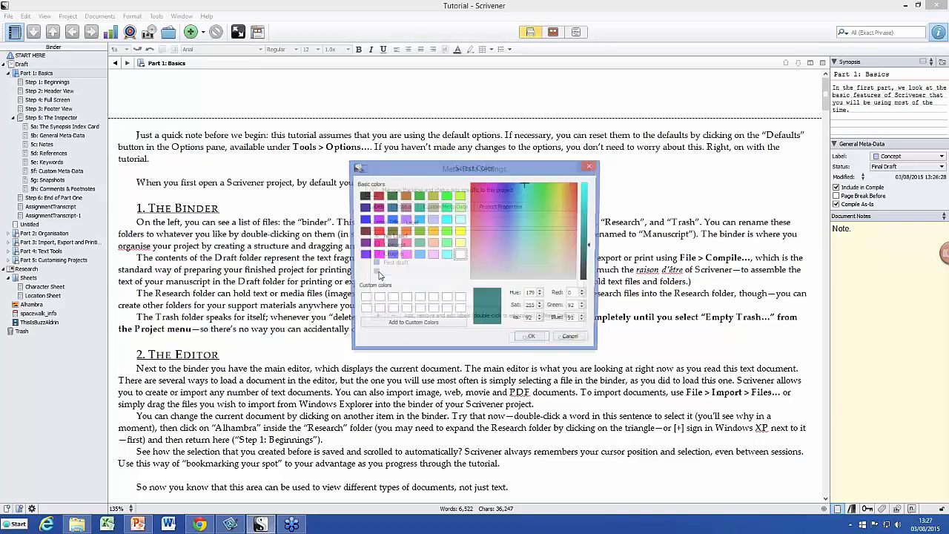
click(533, 339)
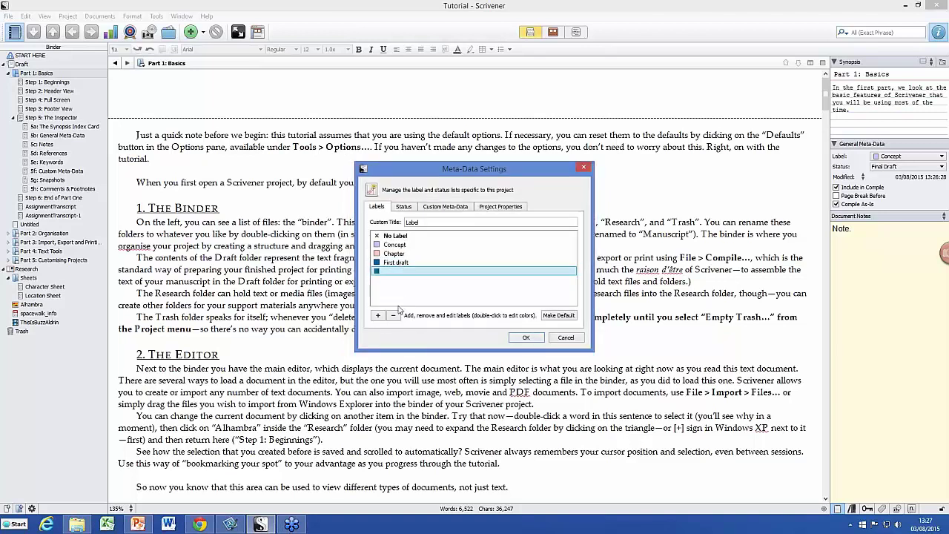
click(394, 315)
Step: Open the First draft label's name for editing, view the project's status list, and close the meta-data settings
click(395, 264)
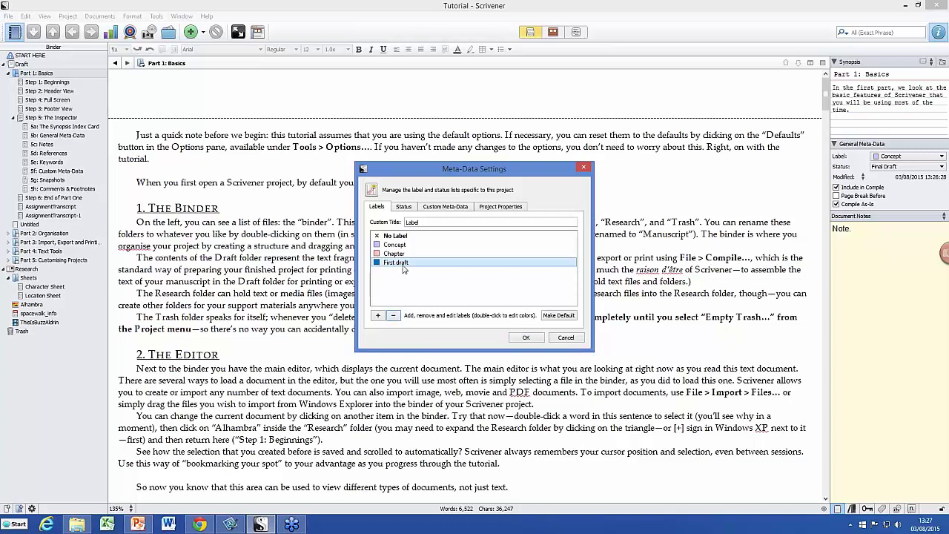
click(403, 264)
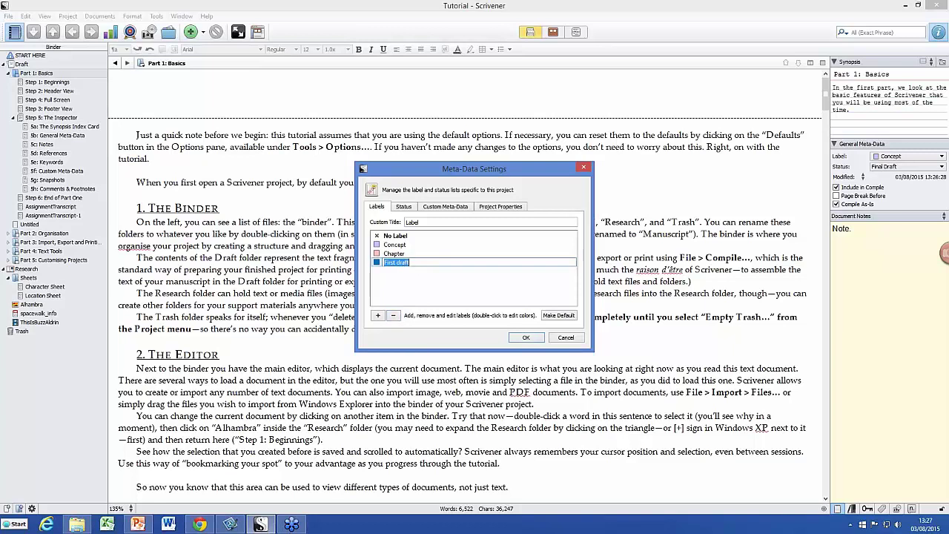
click(404, 208)
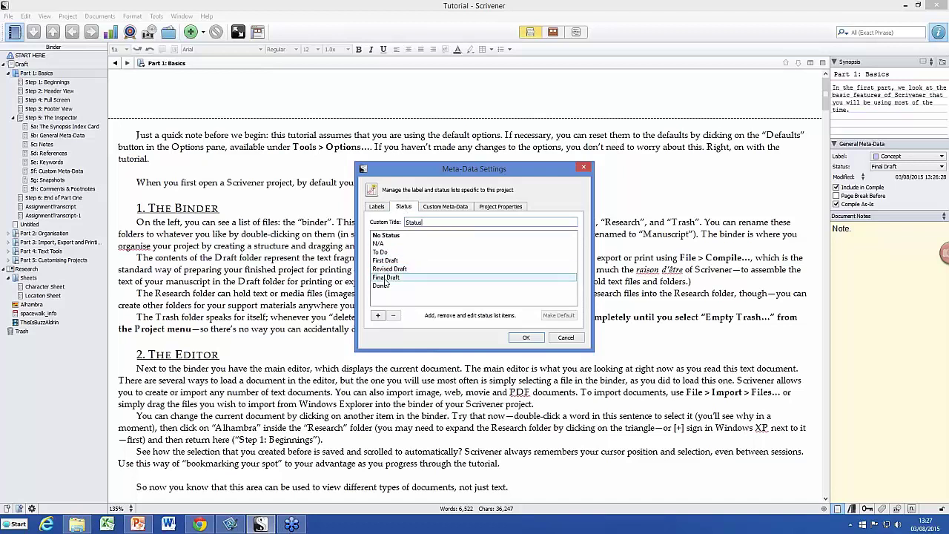
click(379, 207)
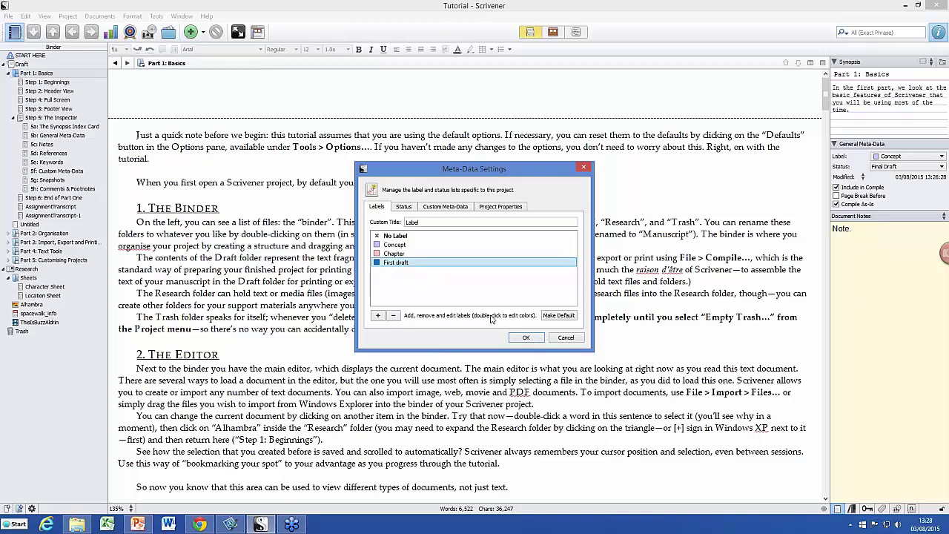
click(528, 338)
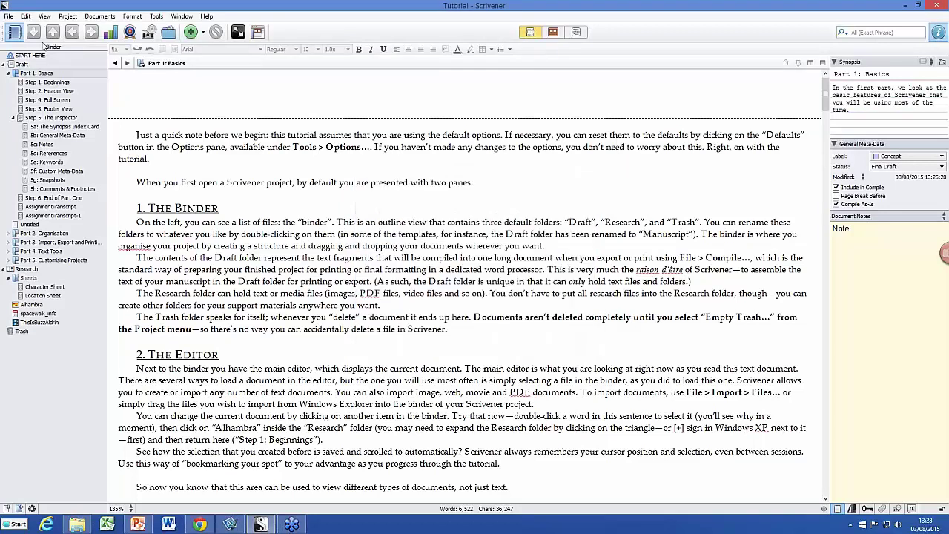
Step: Turn on the use of label colours in the document icons and examine the icons in the binder
click(8, 16)
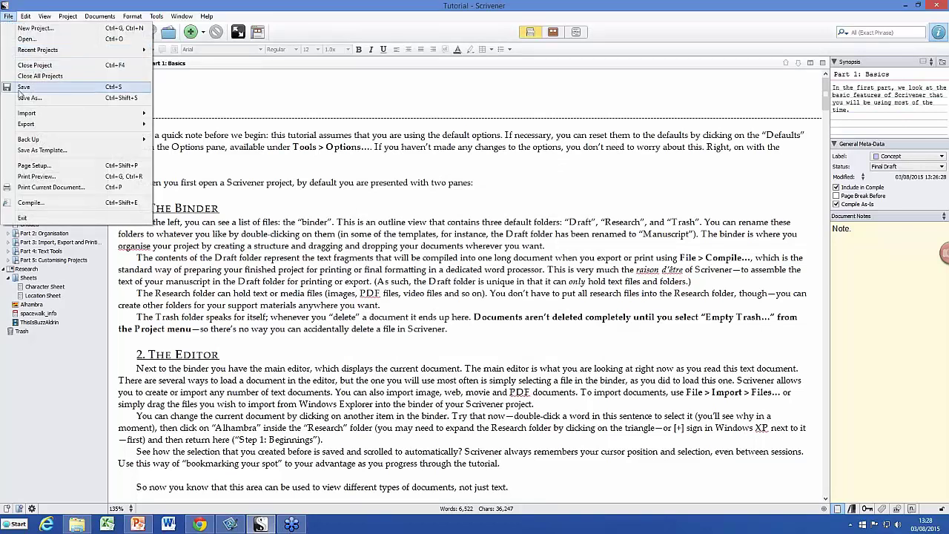
click(46, 16)
click(46, 16)
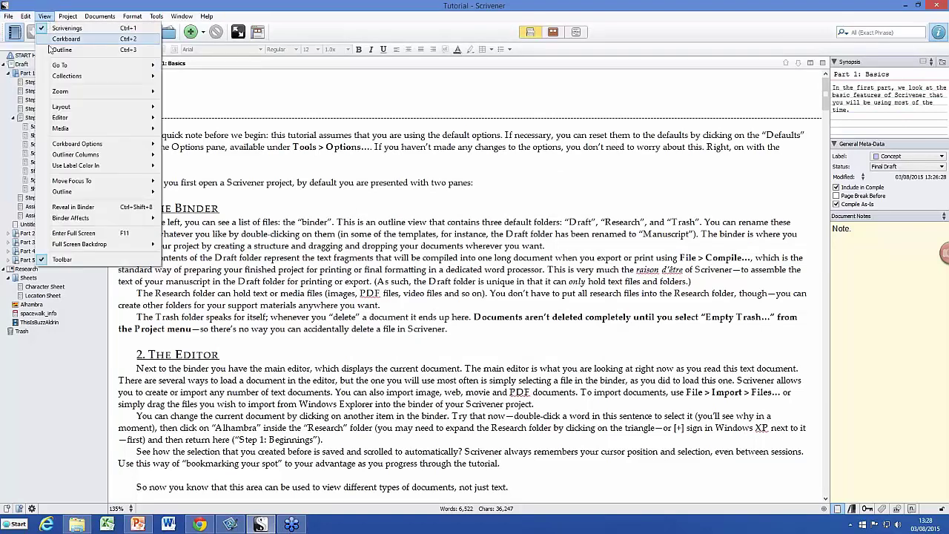
mouse_move(68, 179)
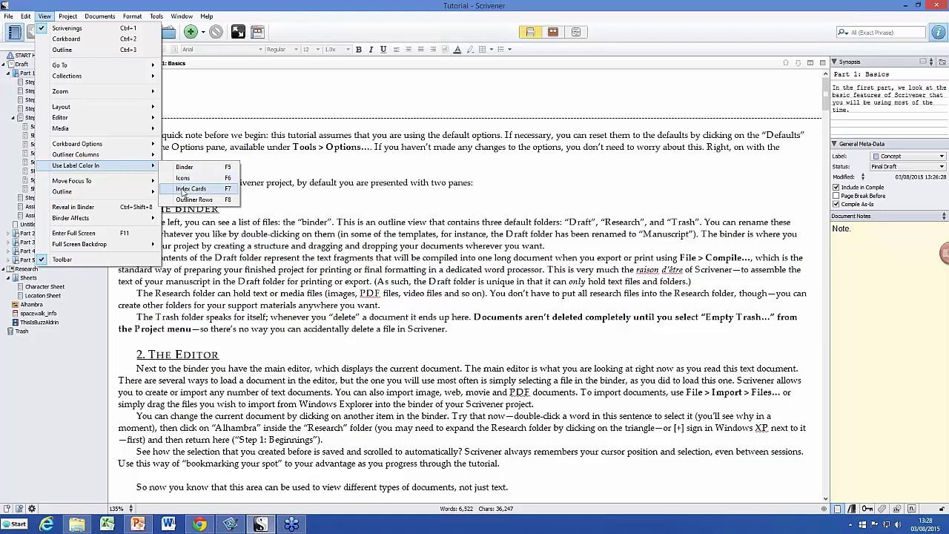
click(185, 179)
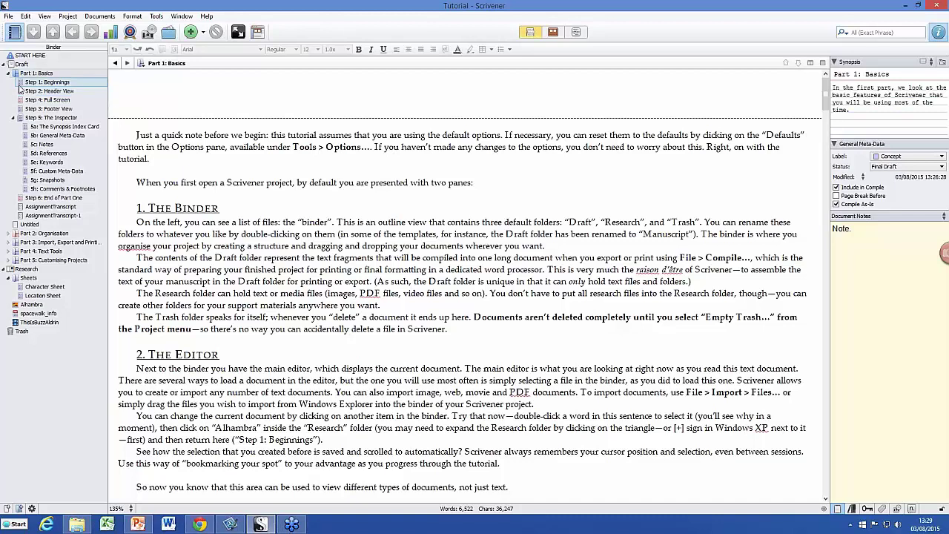
mouse_move(21, 89)
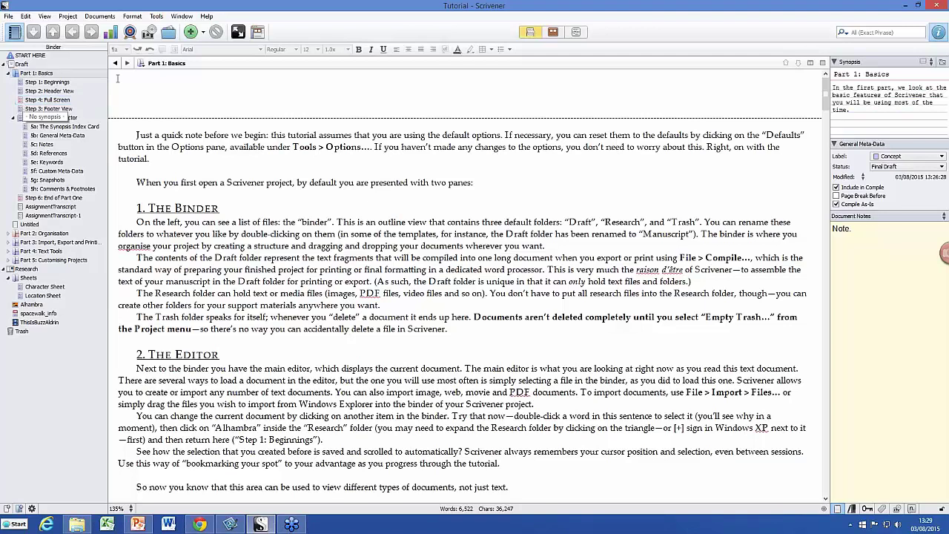
Step: Turn on the use of label colours in outliner rows and show Part 1: Basics as an outline
click(45, 17)
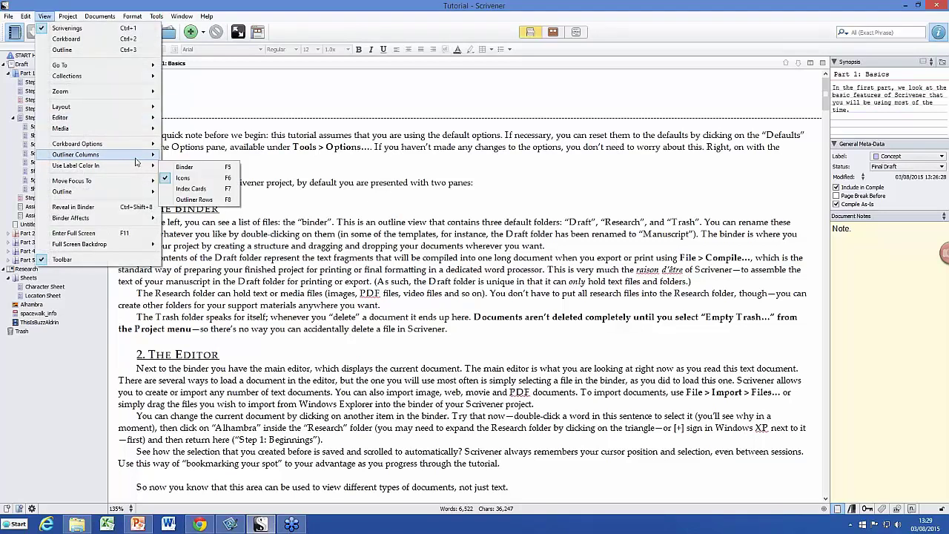
mouse_move(145, 169)
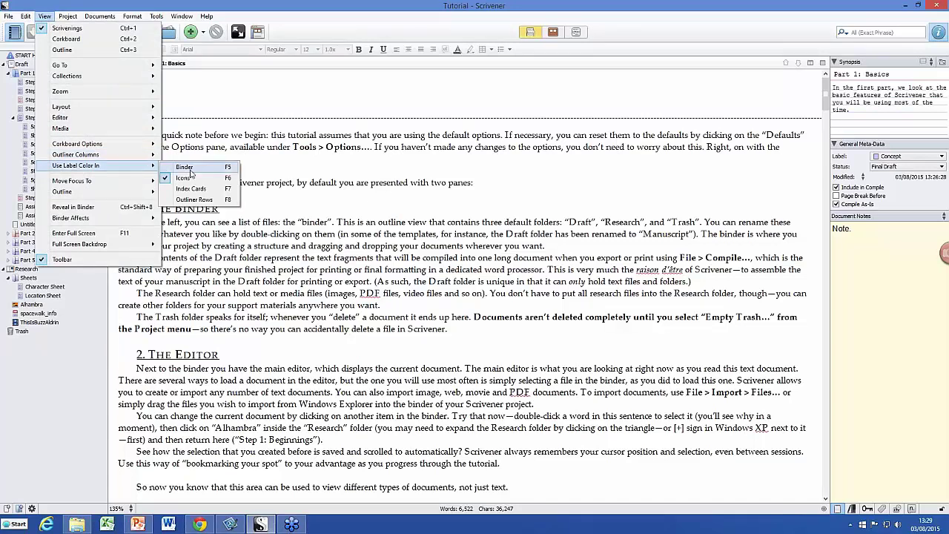
click(198, 200)
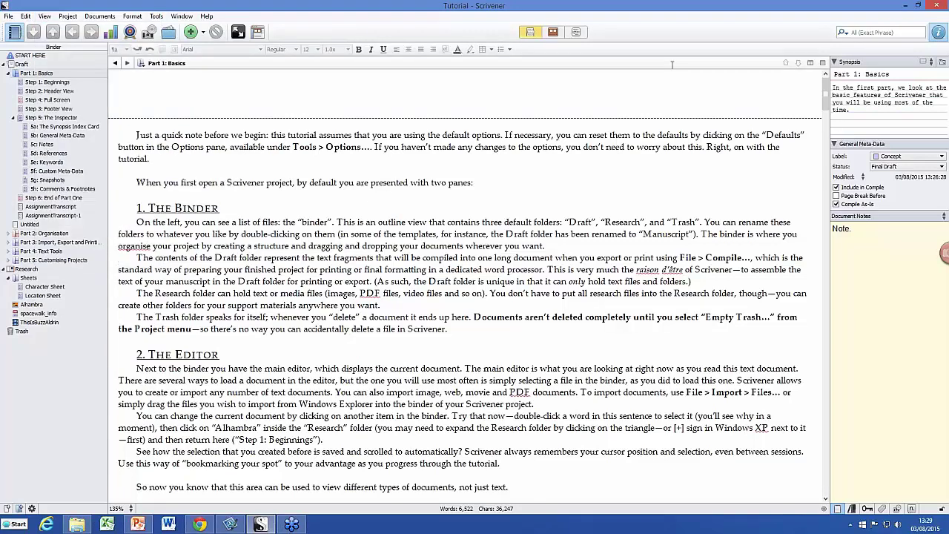
click(576, 32)
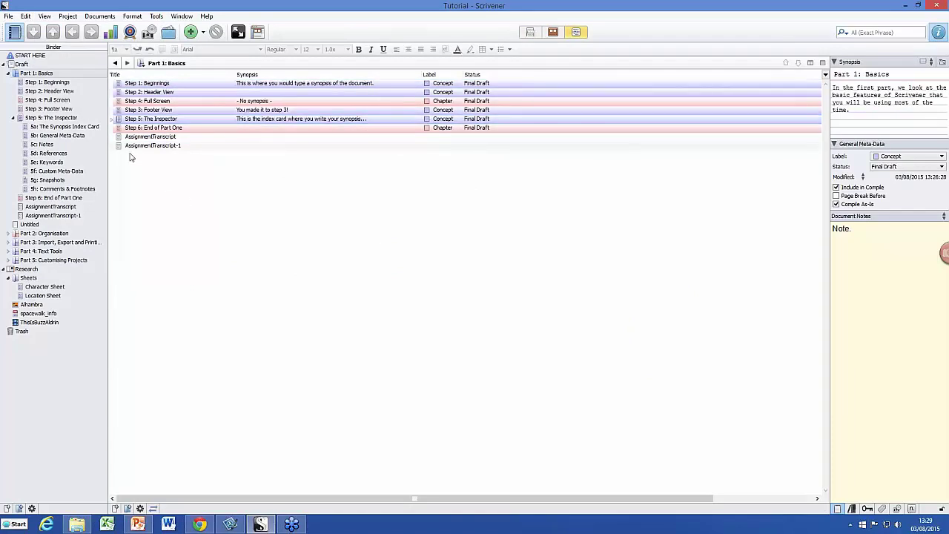
Step: Turn off the use of label colours in the document icons
click(43, 18)
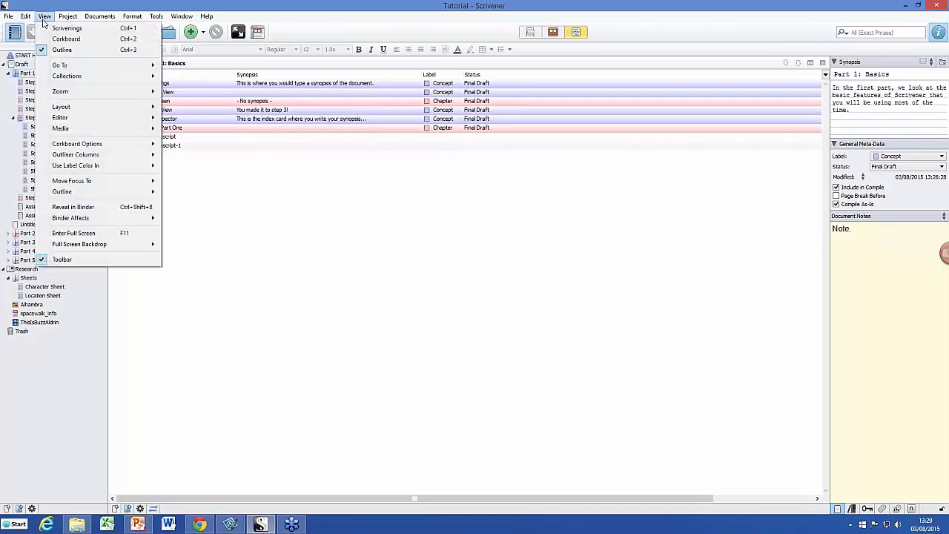
mouse_move(95, 165)
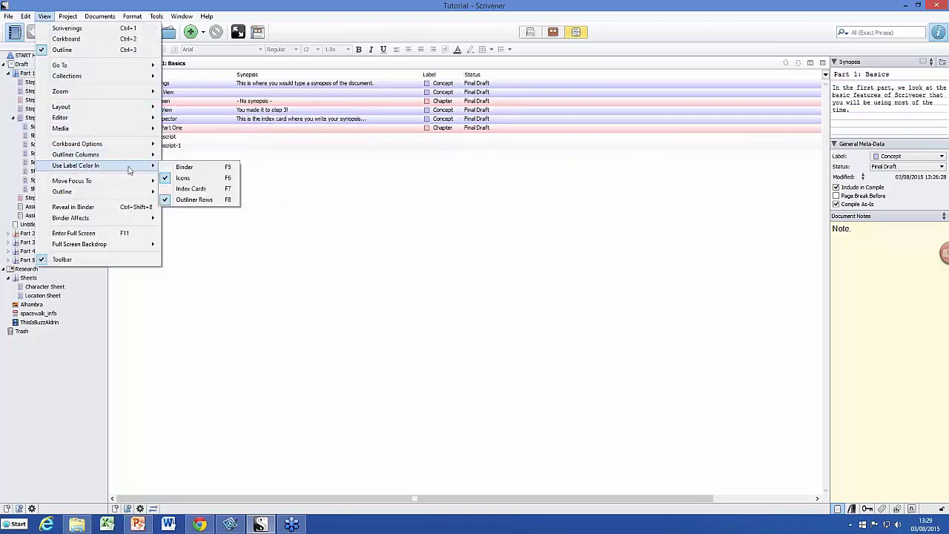
click(172, 177)
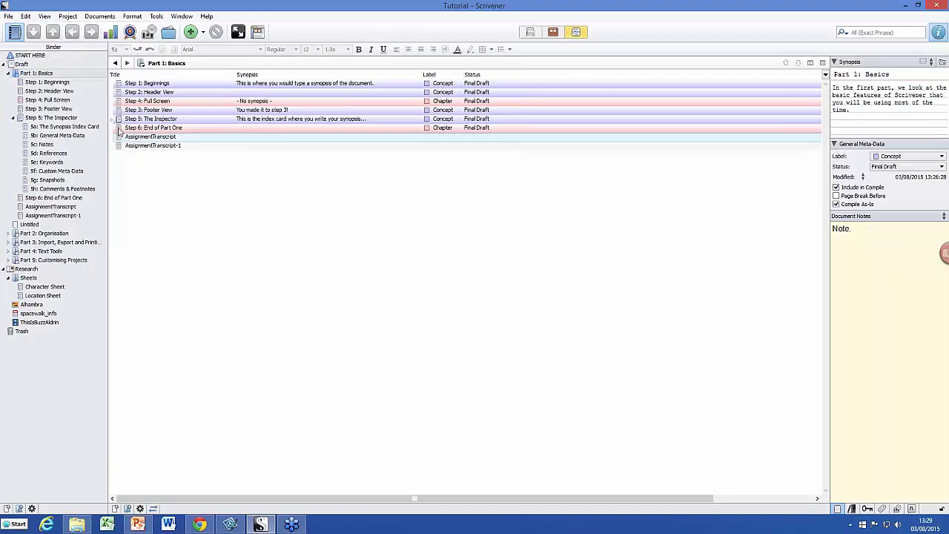
Step: Turn off the use of label colours in outliner rows
click(45, 17)
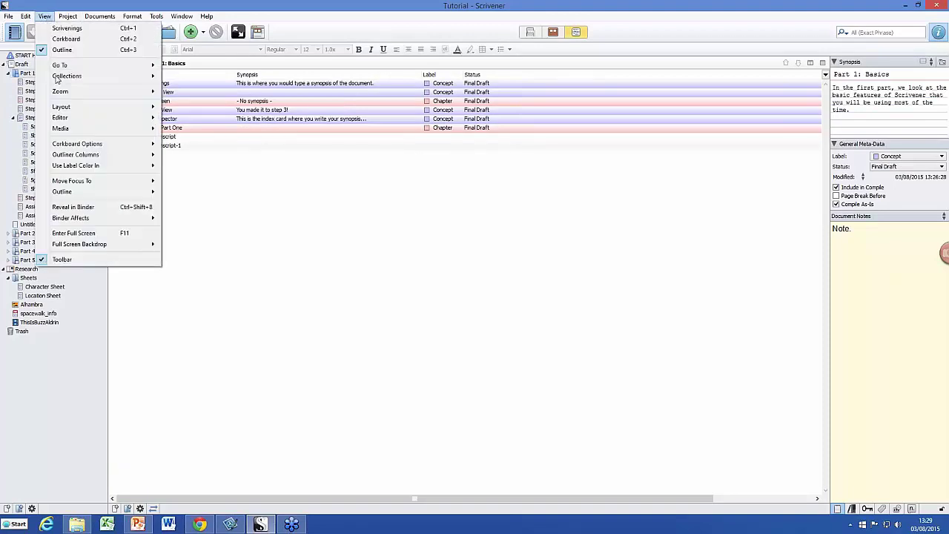
mouse_move(100, 168)
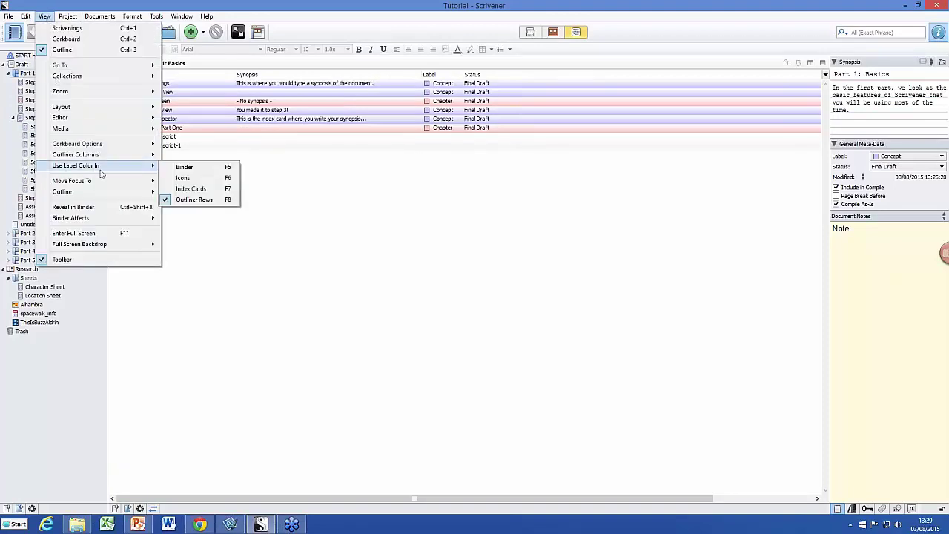
click(186, 200)
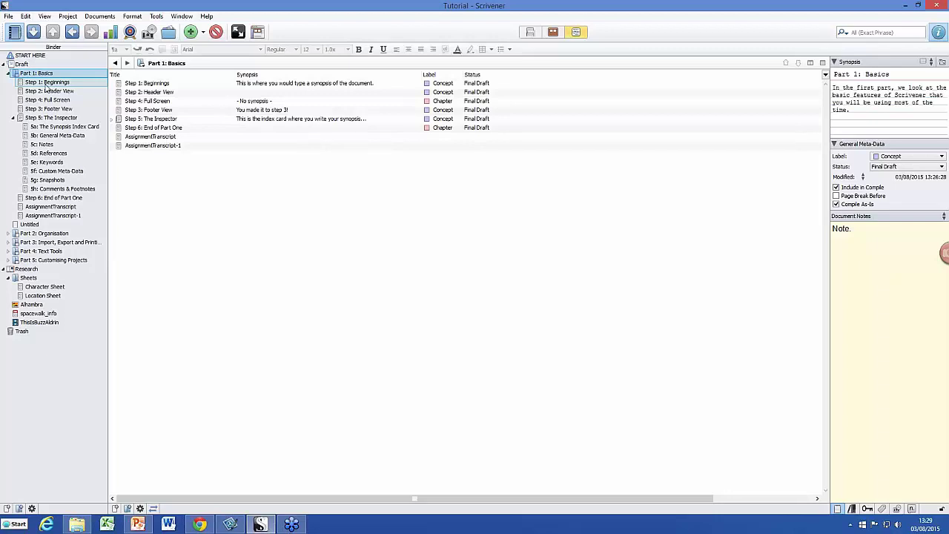
Step: Open Step 1: Beginnings with its snapshots list showing and take a snapshot of the document
click(46, 85)
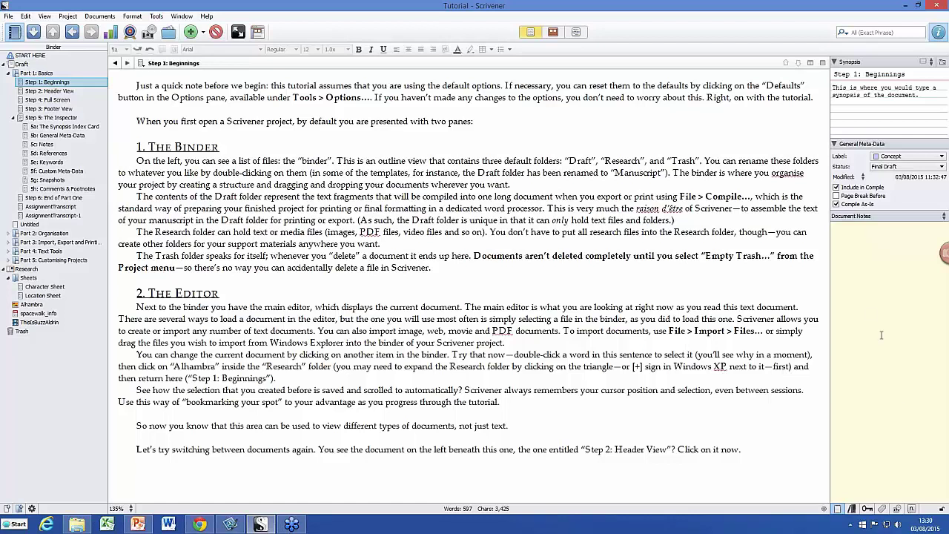
click(898, 508)
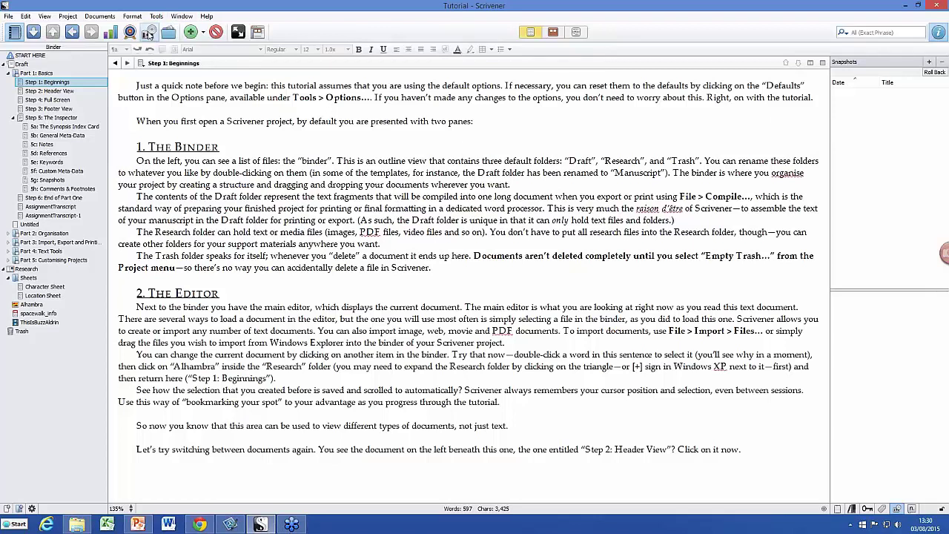
click(149, 34)
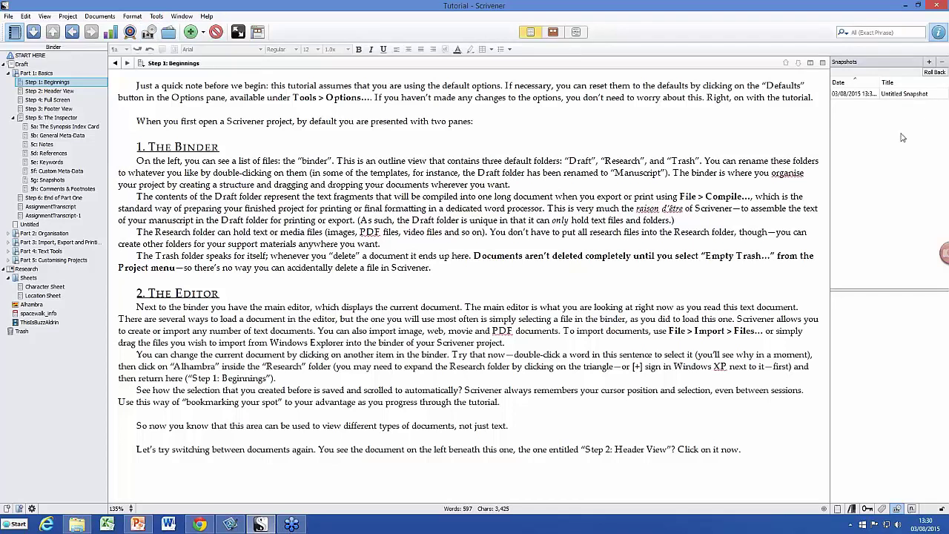
Step: Rename the new snapshot of Step 1: Beginnings as first draft
click(907, 94)
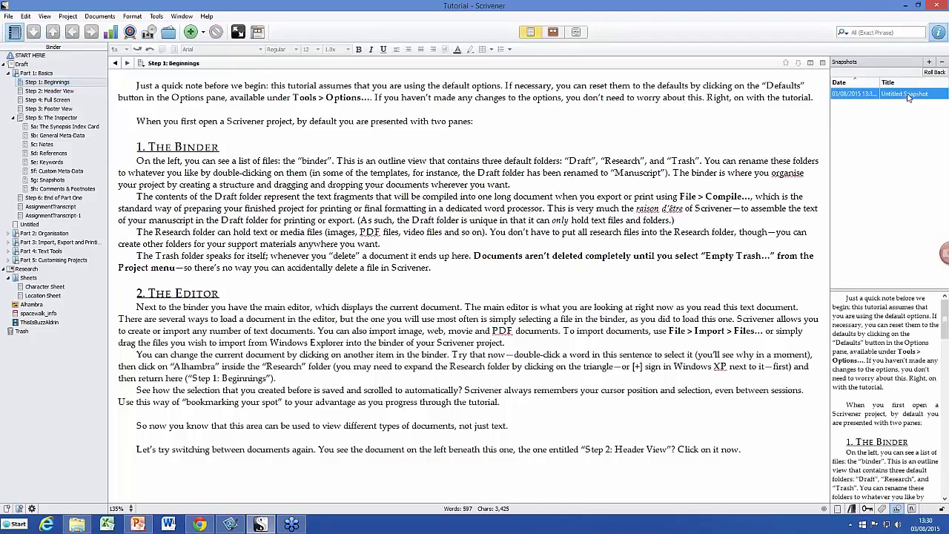
click(908, 94)
text(f)
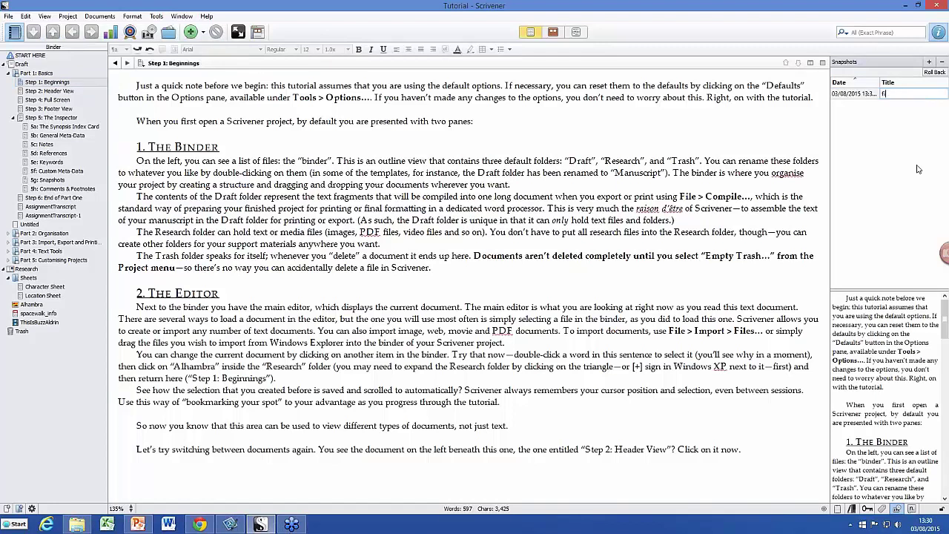
text(irst draft)
click(917, 169)
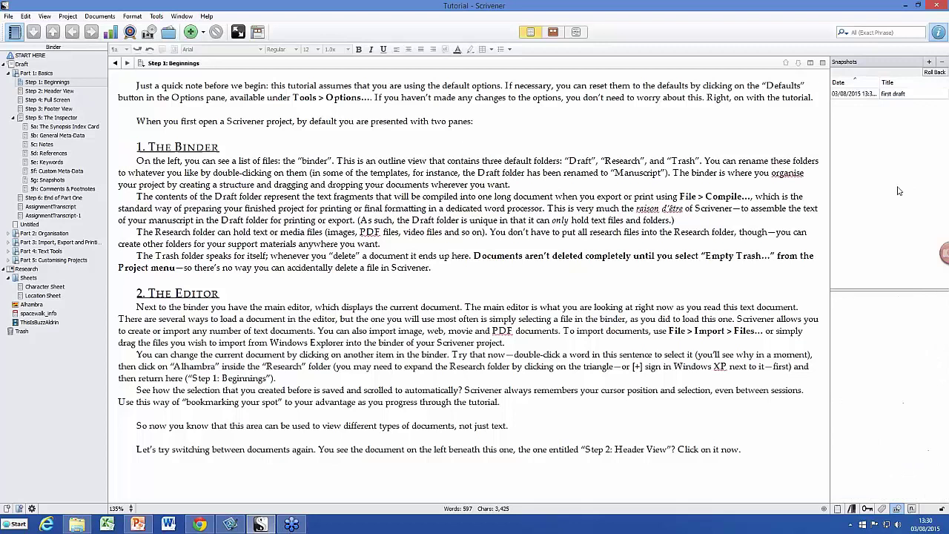
Step: Read through the saved text of the first draft snapshot
click(895, 95)
click(903, 368)
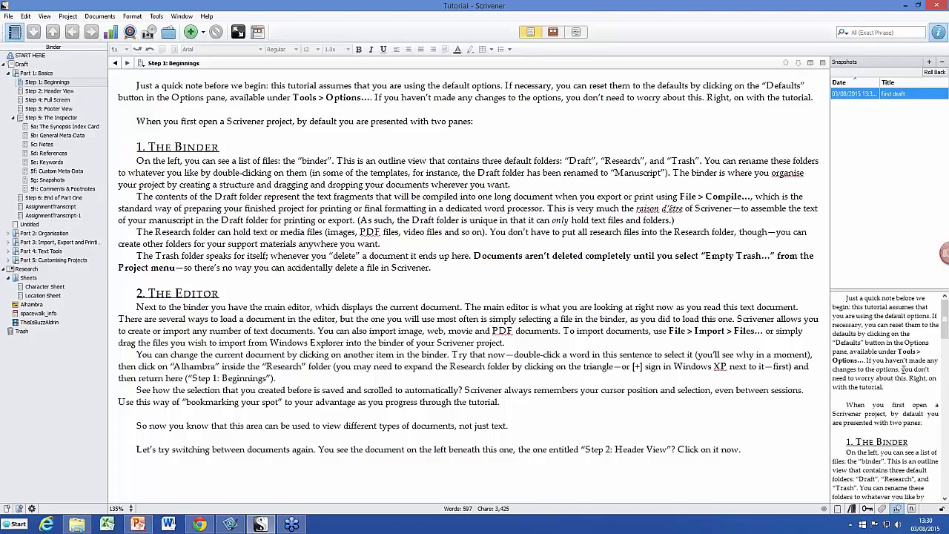
scroll(901, 375, down, 3)
scroll(902, 374, down, 1)
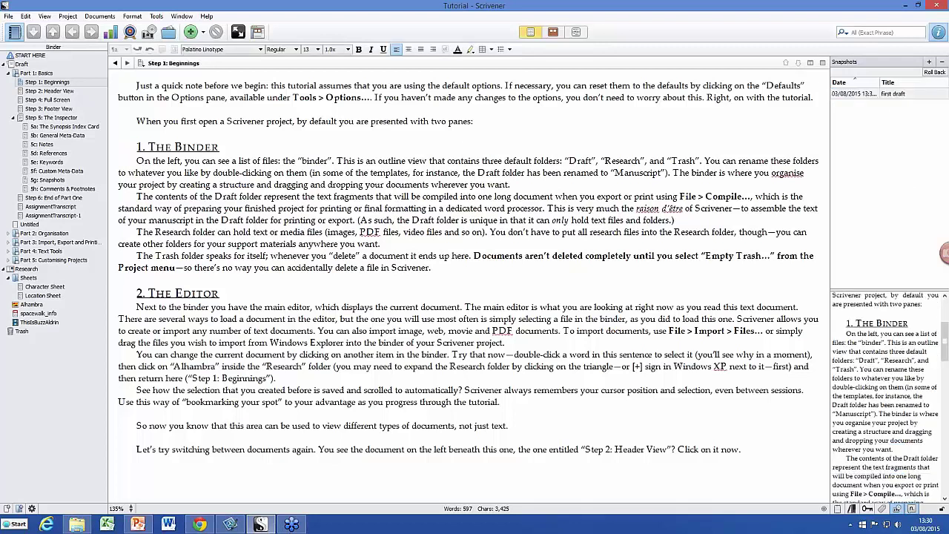
scroll(898, 374, down, 5)
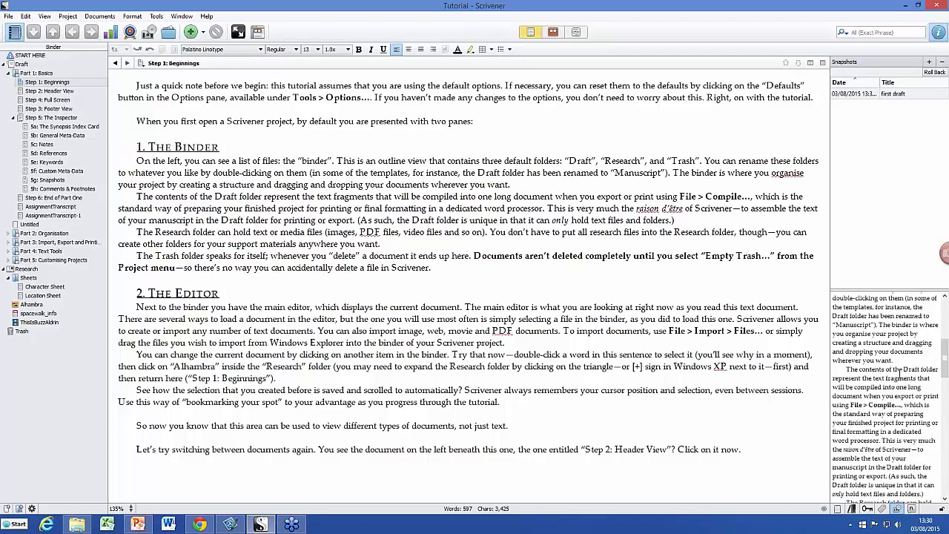
scroll(898, 375, up, 9)
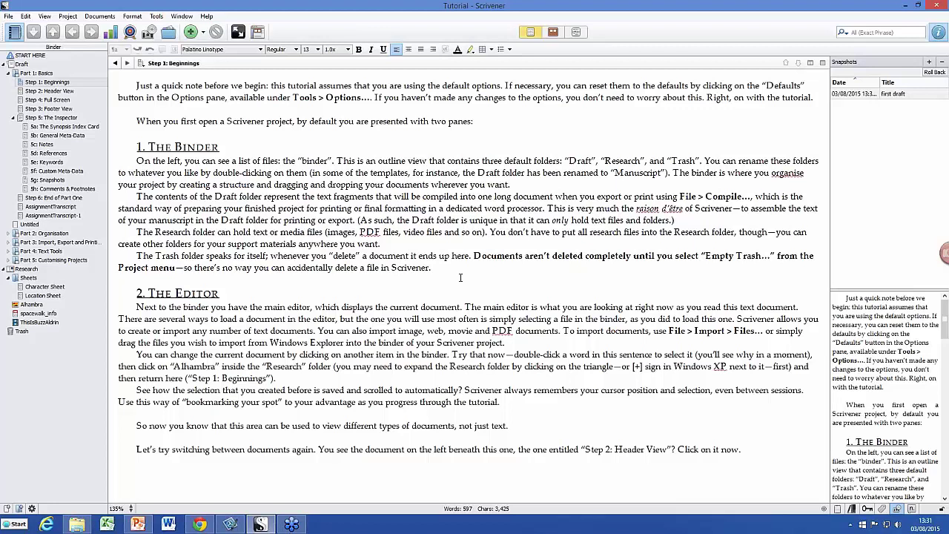
Step: Start rolling Step 1: Beginnings back to the first draft snapshot, cancel the rollback, and reselect the snapshot
click(928, 73)
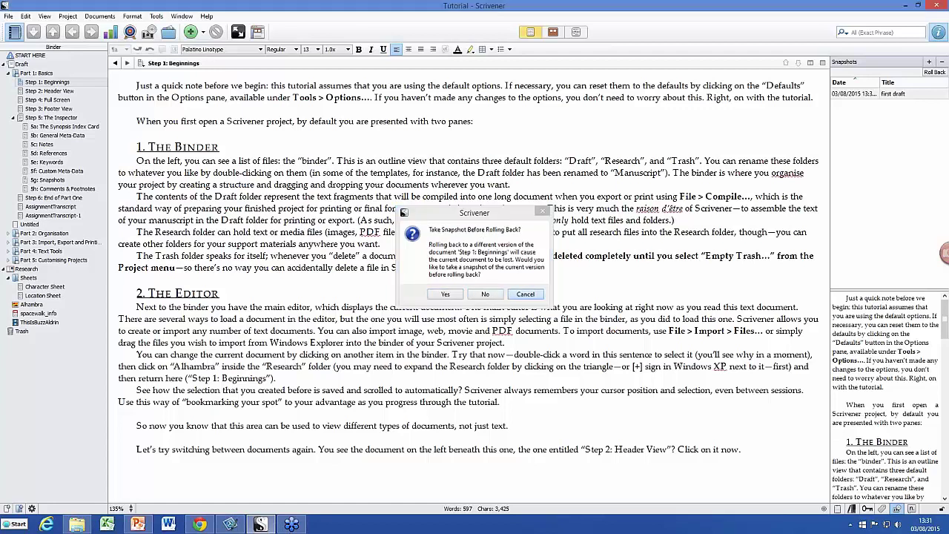
click(523, 295)
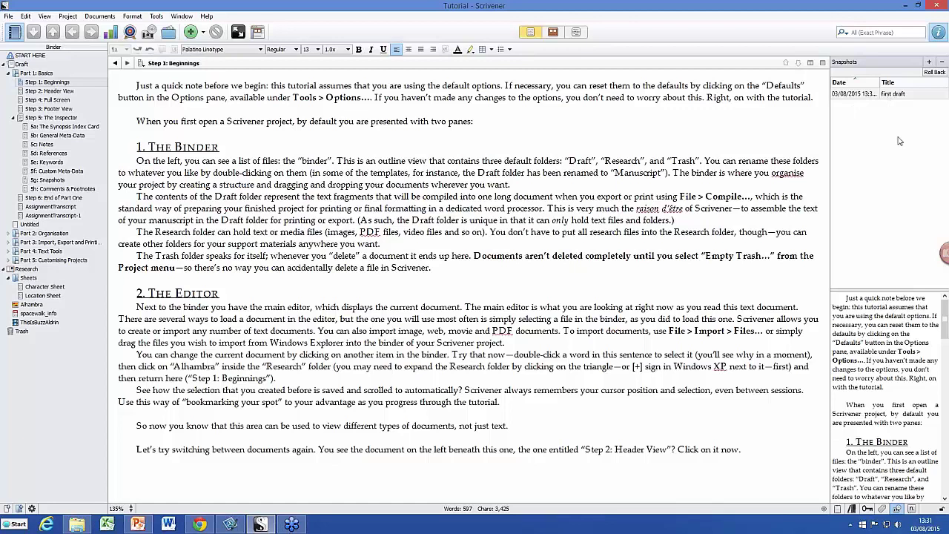
click(895, 95)
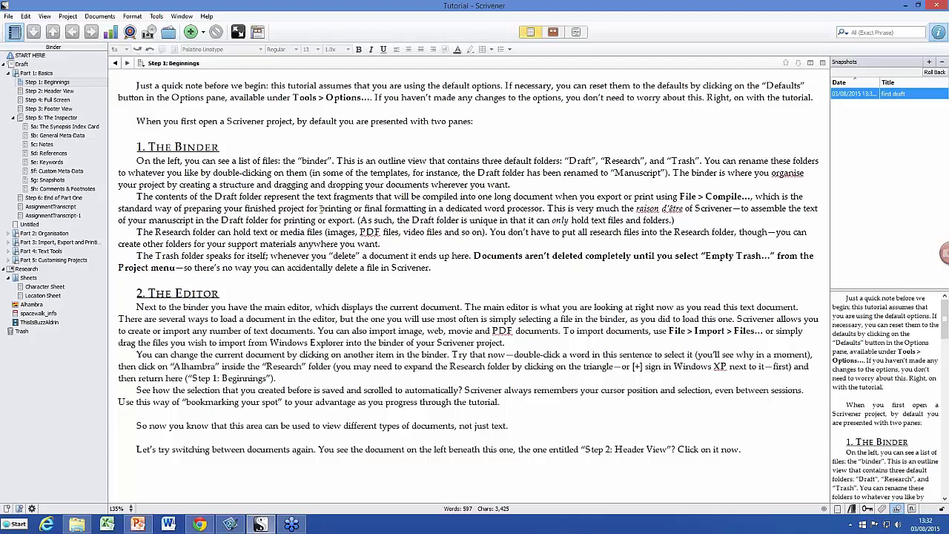
Step: Show the comments and footnotes, and add a footnote reading "footnote" to the words "outline view" under The Binder
click(913, 509)
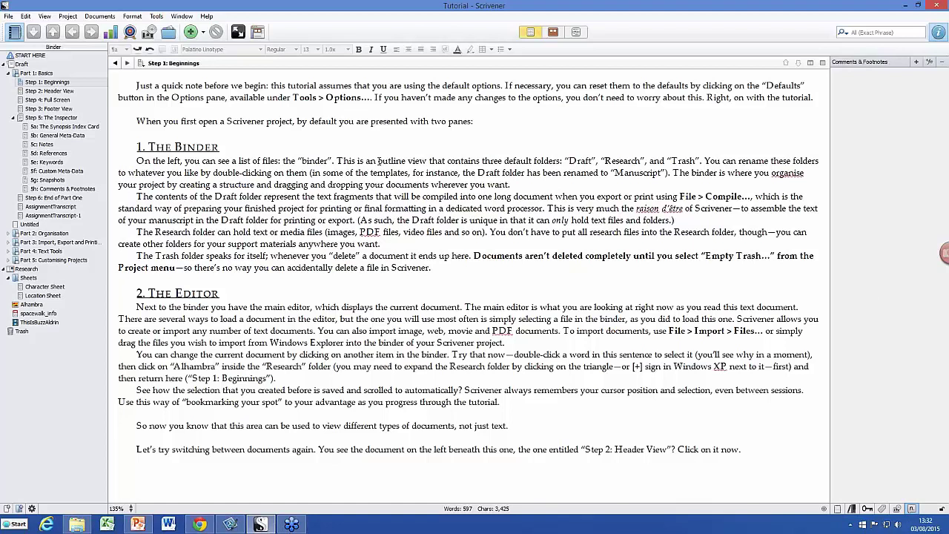
drag(378, 160, 428, 157)
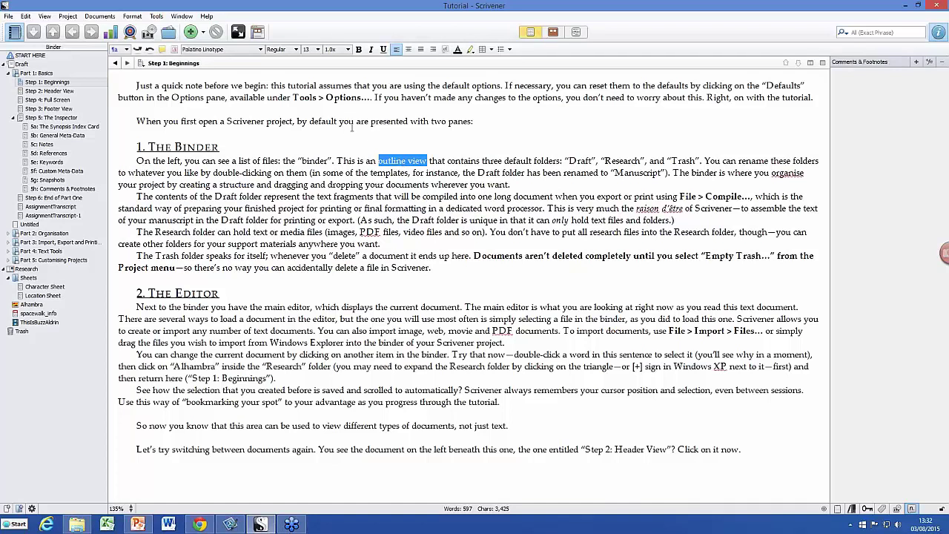
click(445, 50)
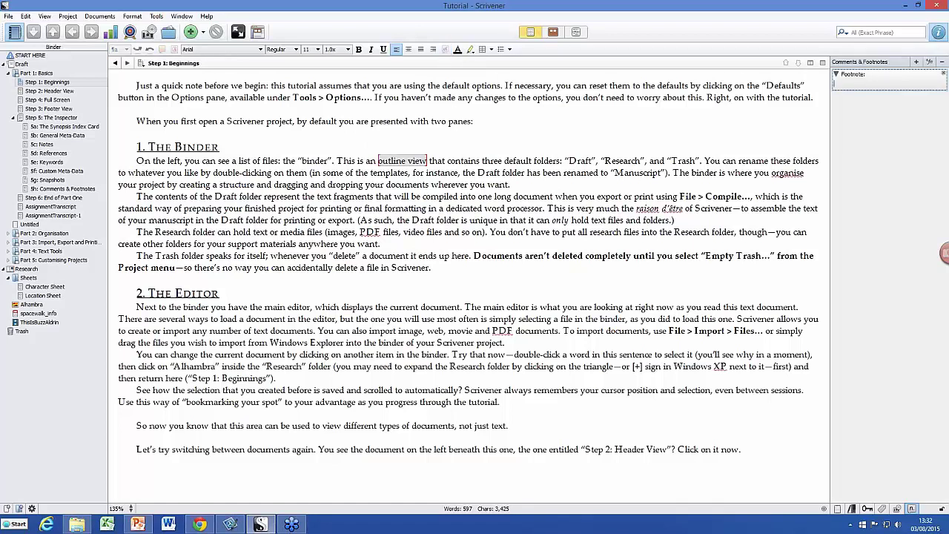
text(footnote)
click(860, 112)
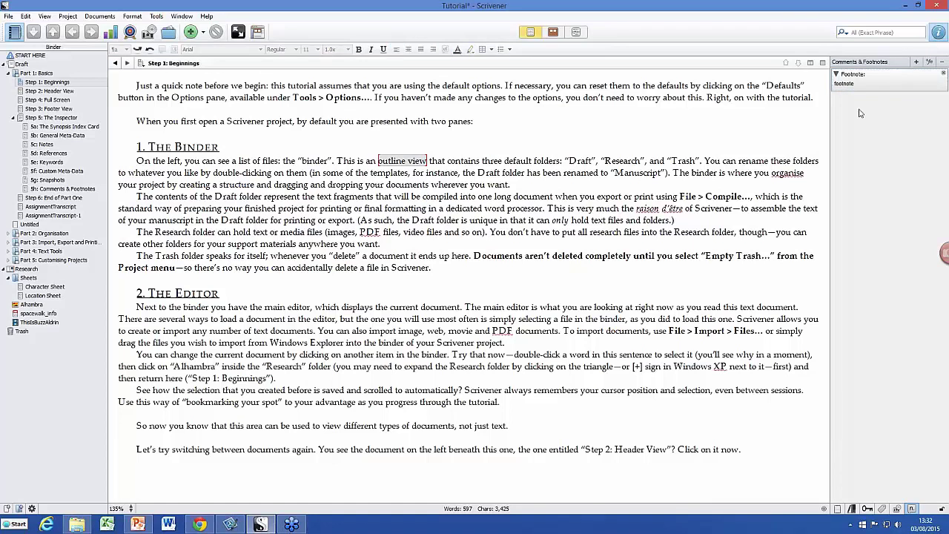
click(405, 166)
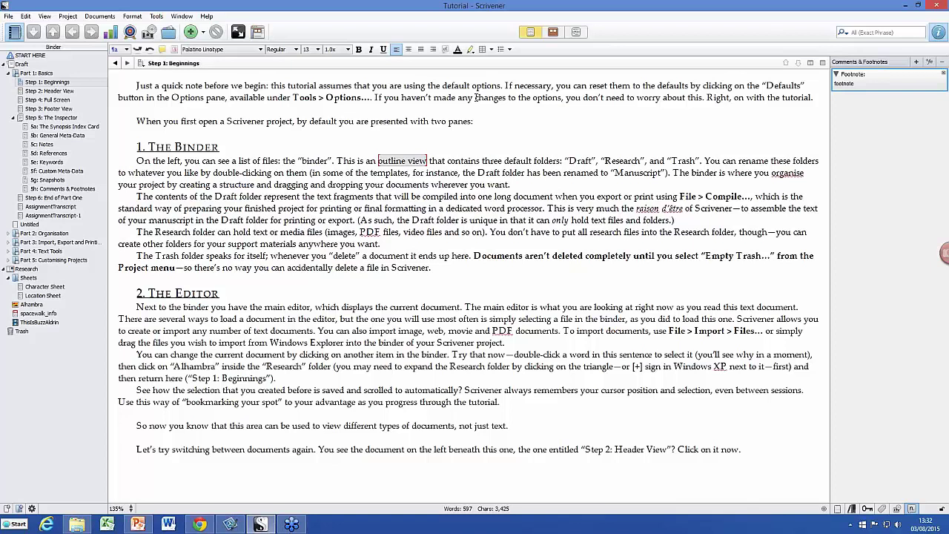
Step: Add a comment reading "comment" to the words "changes to the options" in the opening paragraph
drag(476, 97, 554, 104)
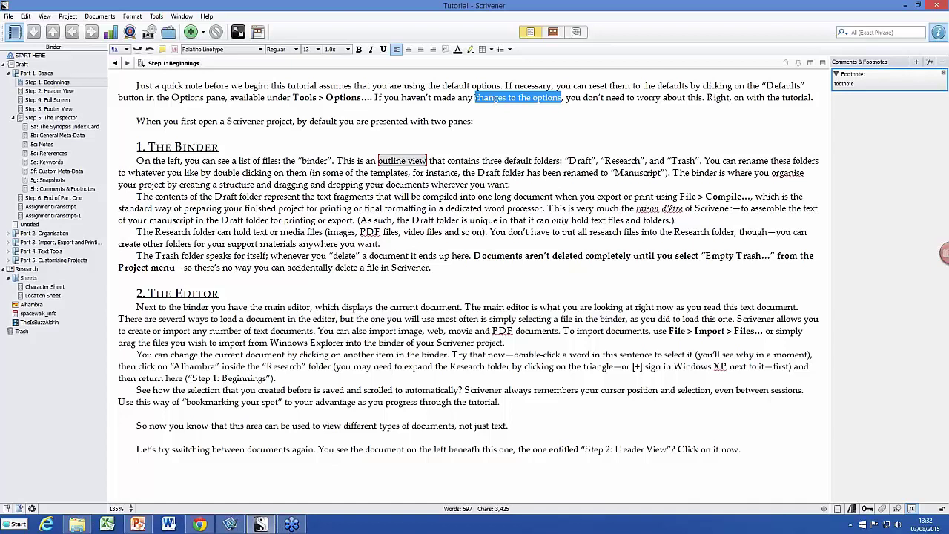
click(162, 49)
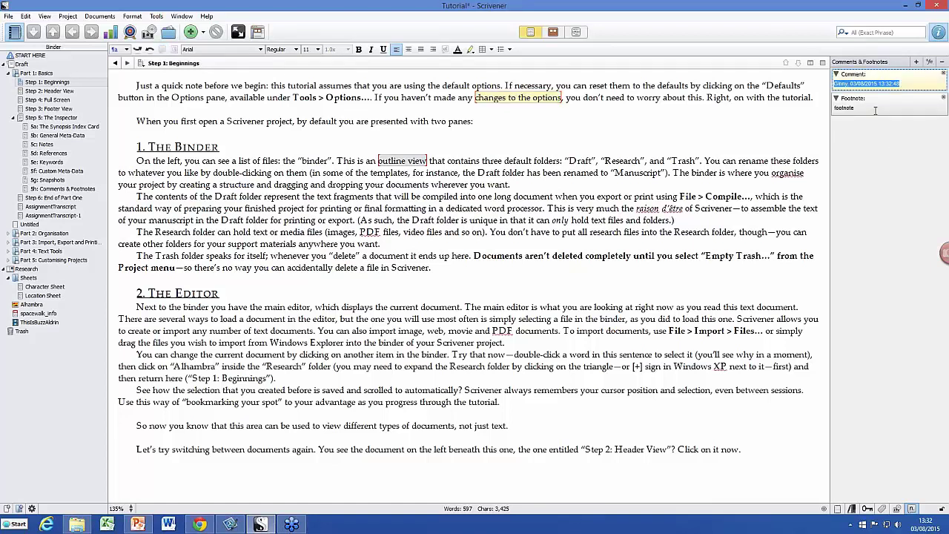
text(comment)
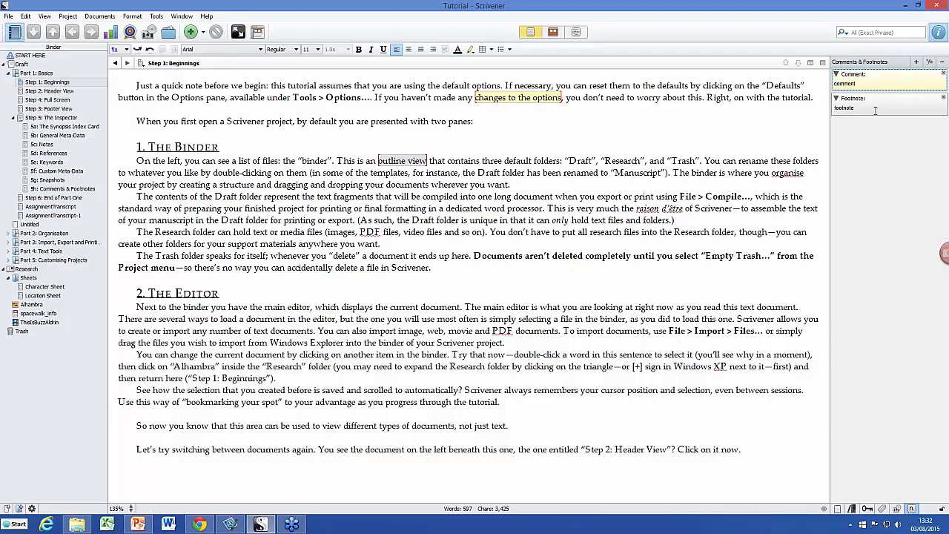
click(893, 152)
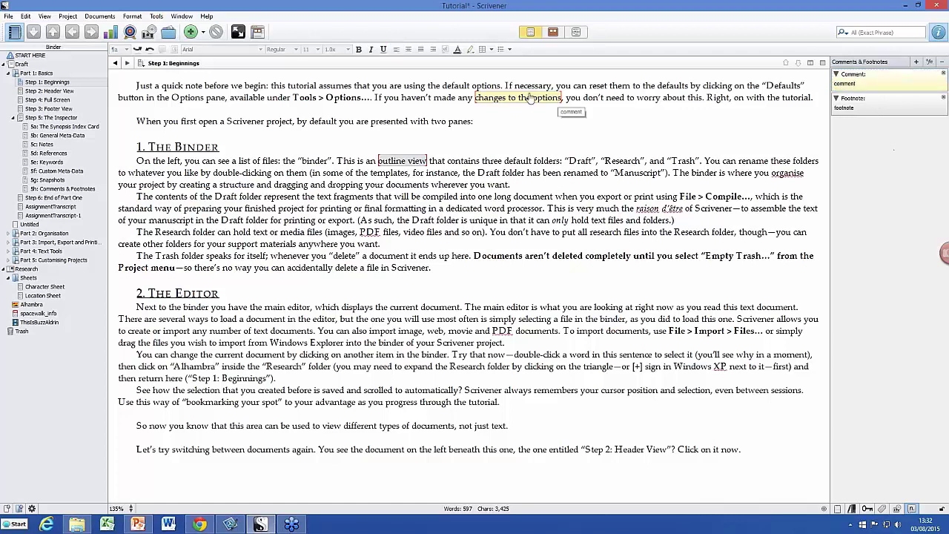
click(858, 84)
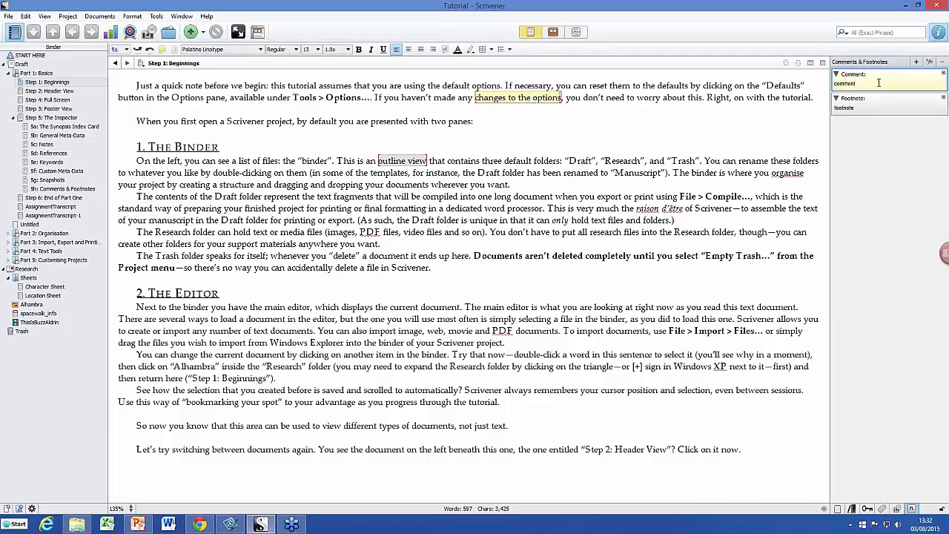
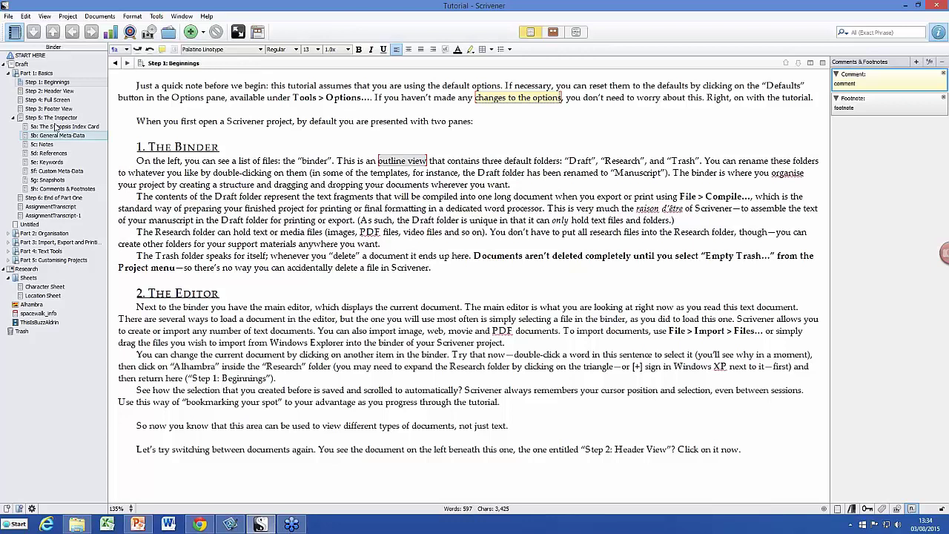
Step: View Step 2: Header View, then open Step 4: Full Screen and set its document target to 1000 words
click(47, 92)
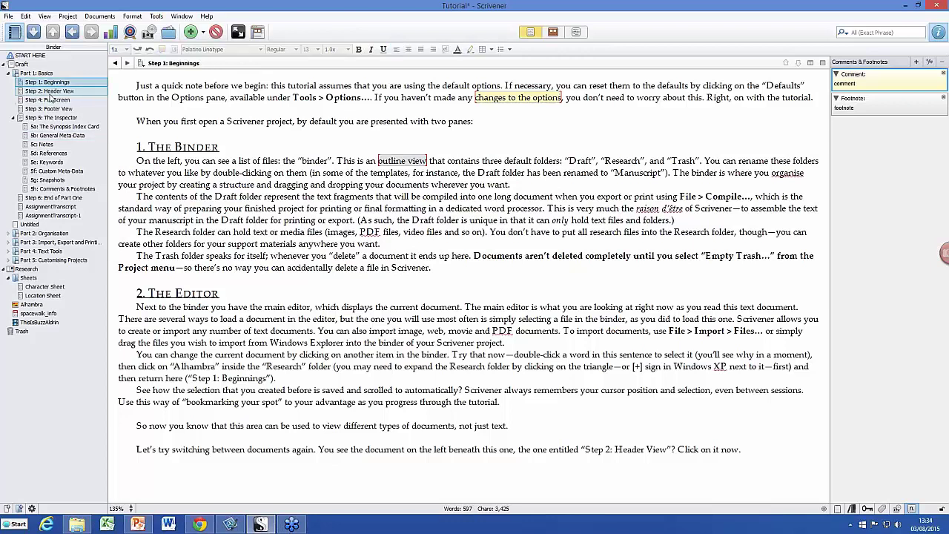
click(48, 92)
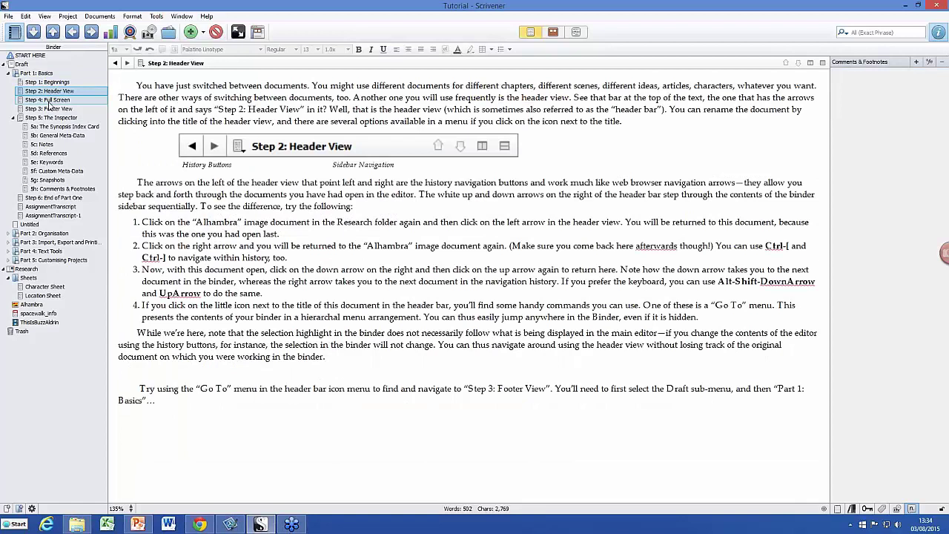
click(47, 101)
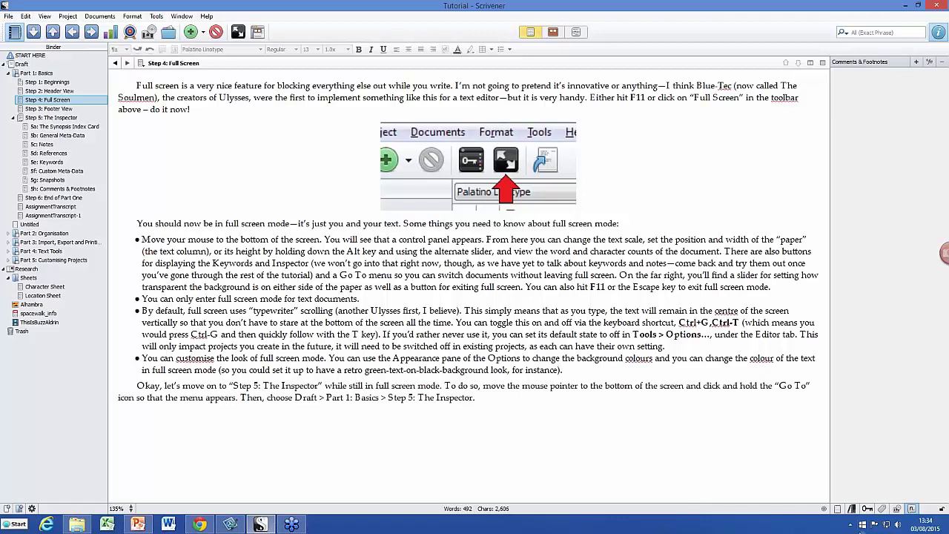
click(823, 509)
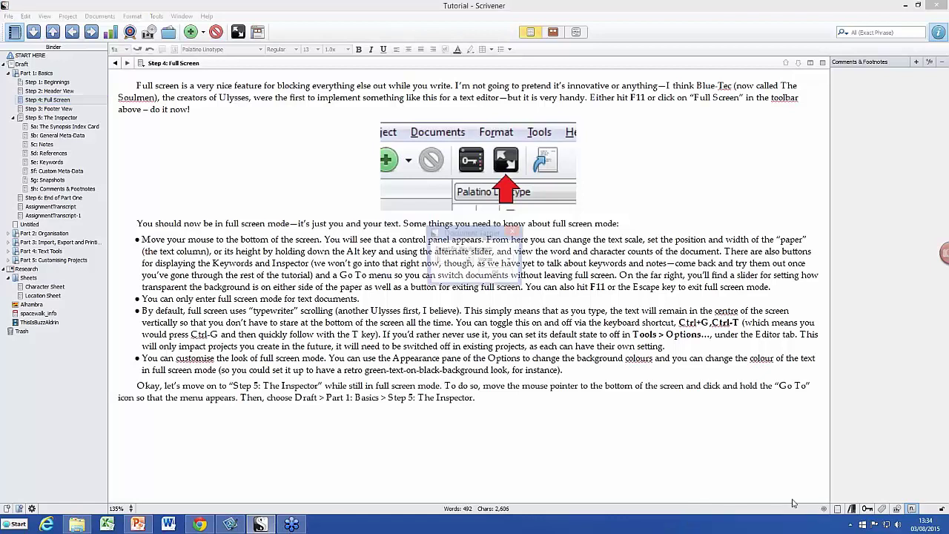
double_click(437, 260)
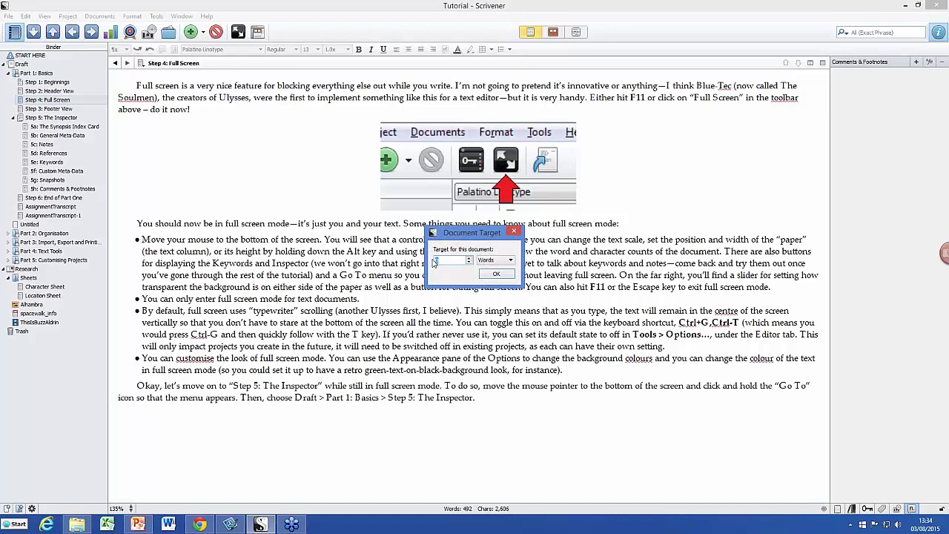
text(1000)
click(495, 274)
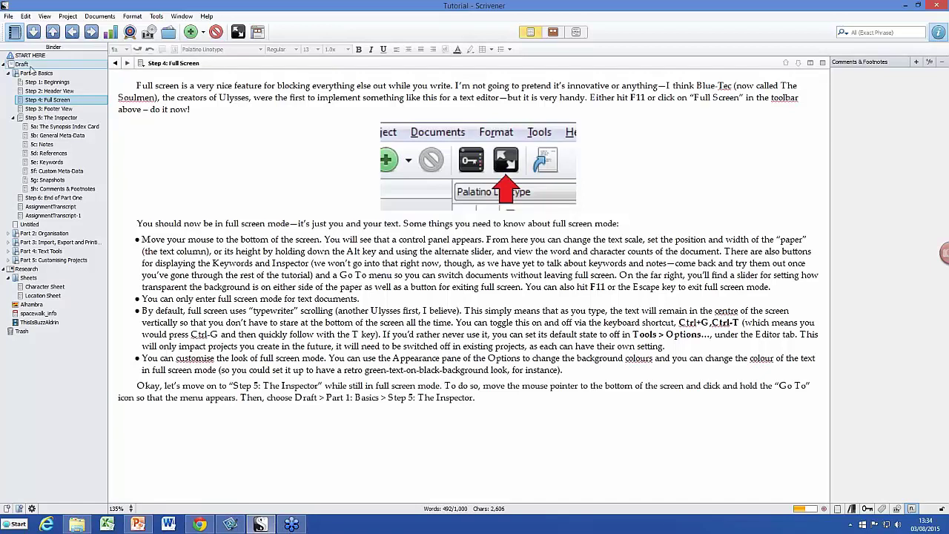
Step: Show the outline of the Draft folder, followed by the outline of Part 1: Basics
click(30, 66)
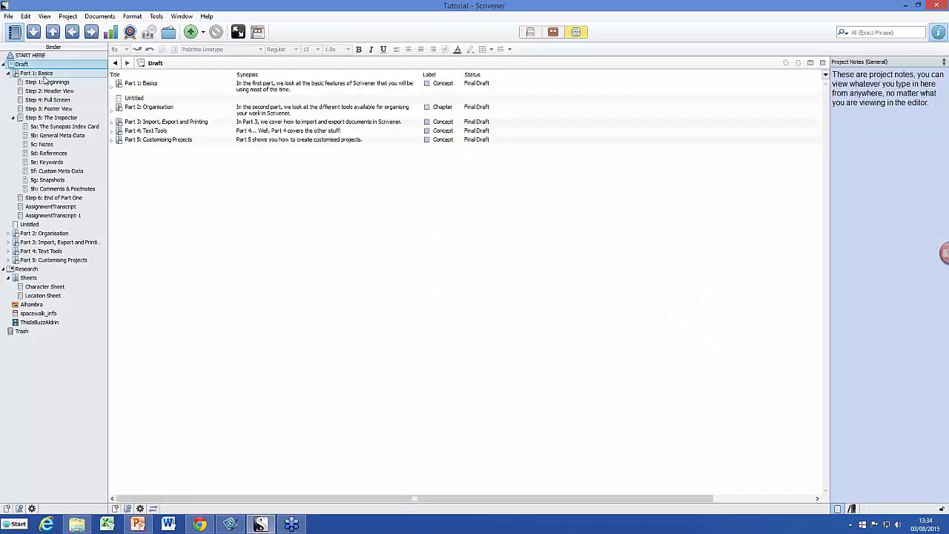
click(43, 75)
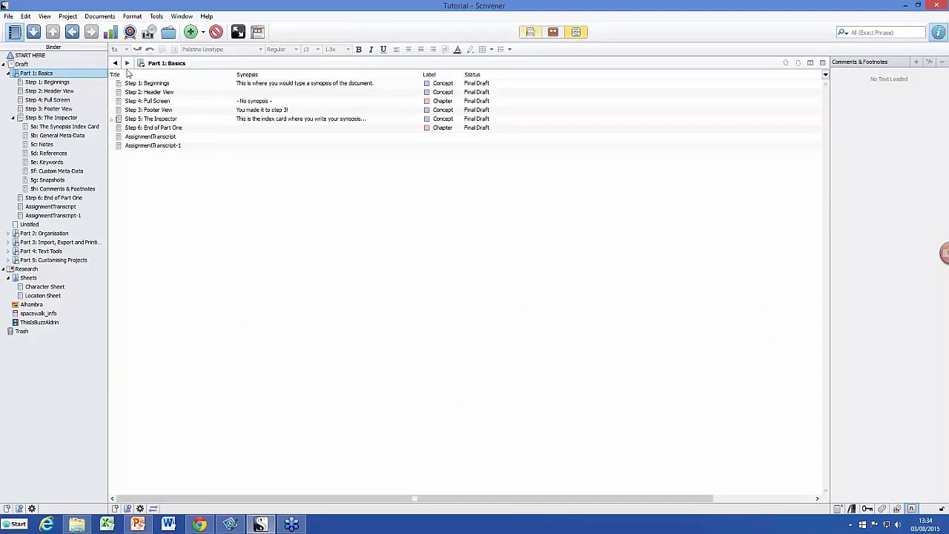
Step: Show the documents of Part 1: Basics as one continuous text and check the folder's document target without setting one
key(ctrl+1)
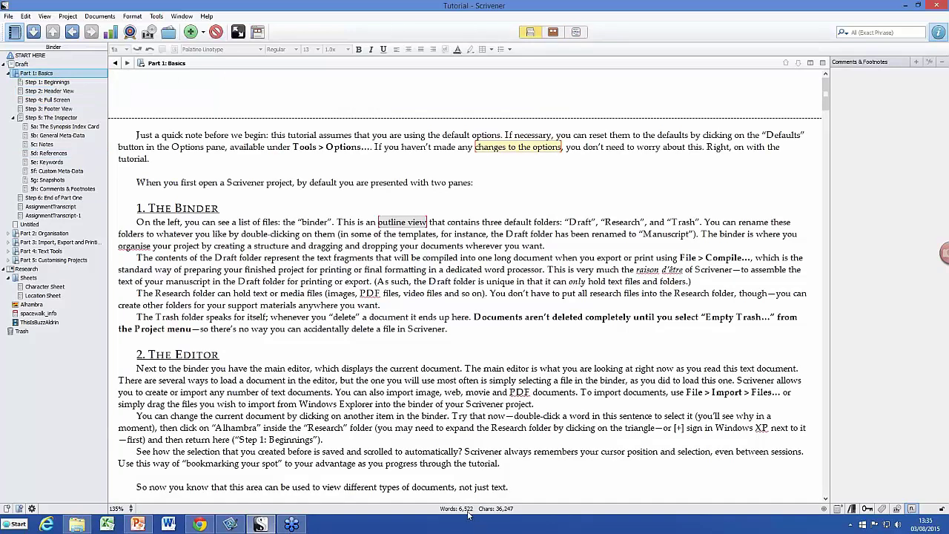
click(824, 510)
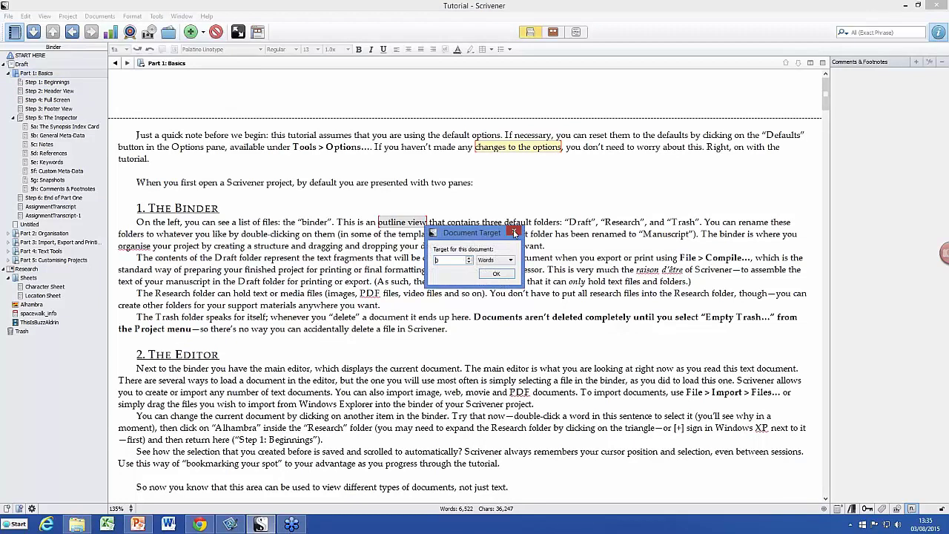
click(516, 234)
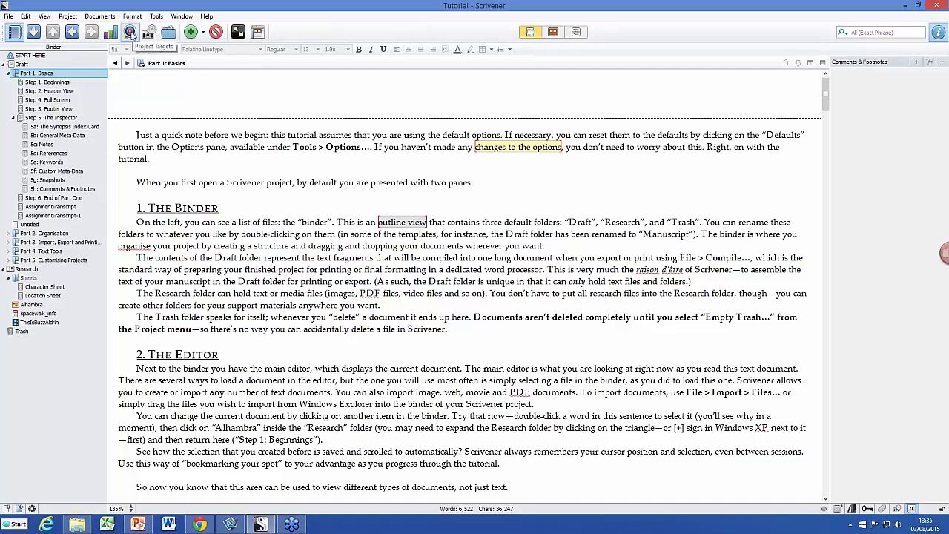
Step: Review the project's draft and session targets, and examine the project statistics together with their counting options
click(131, 33)
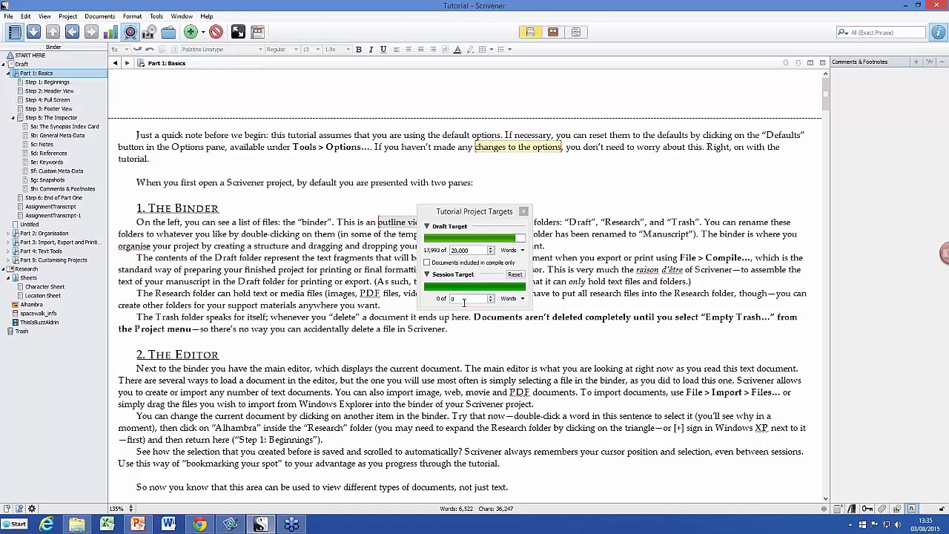
click(523, 213)
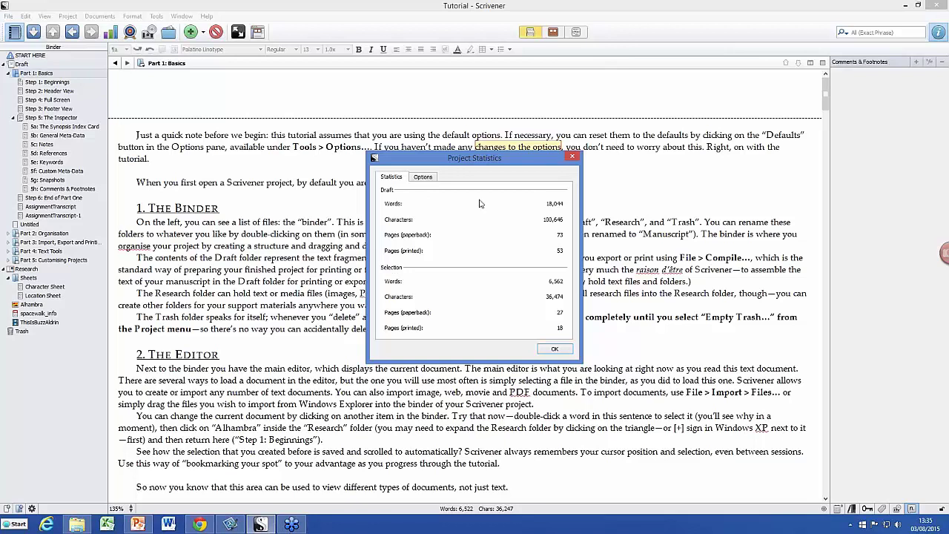
click(422, 178)
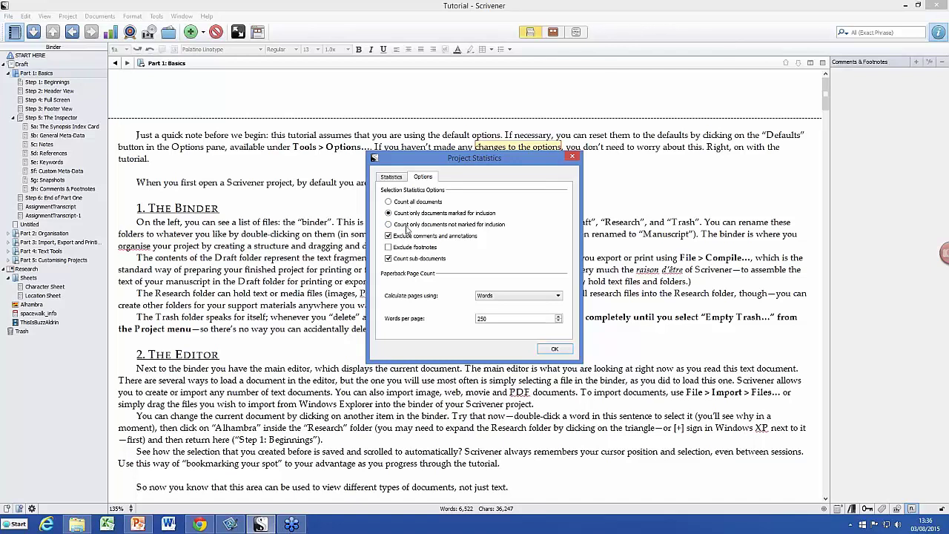
click(391, 177)
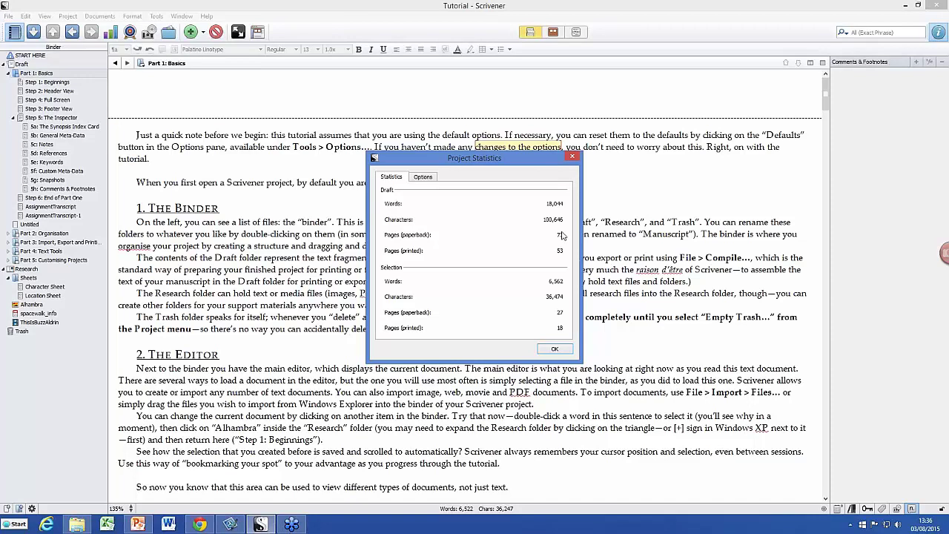
click(573, 158)
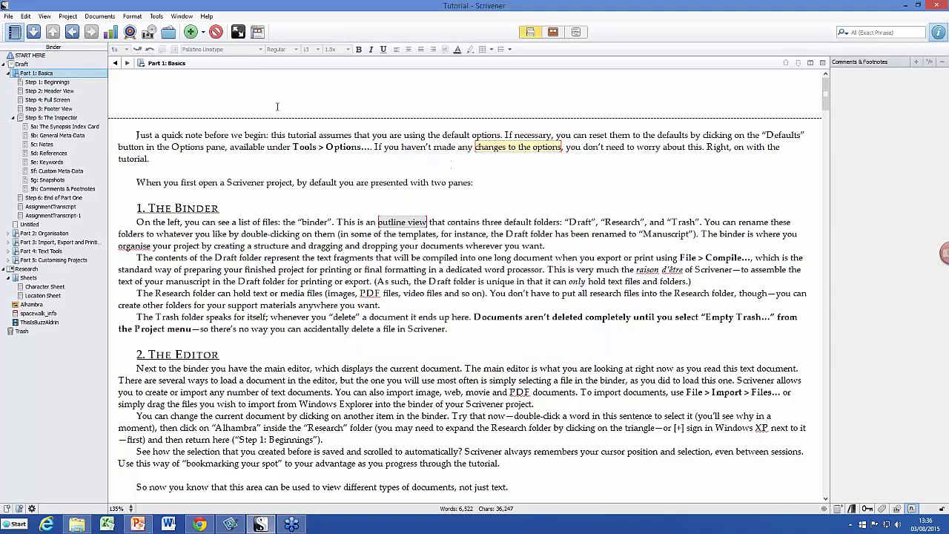
Step: Check the text statistics for Part 1: Basics, including the word frequency list
click(65, 18)
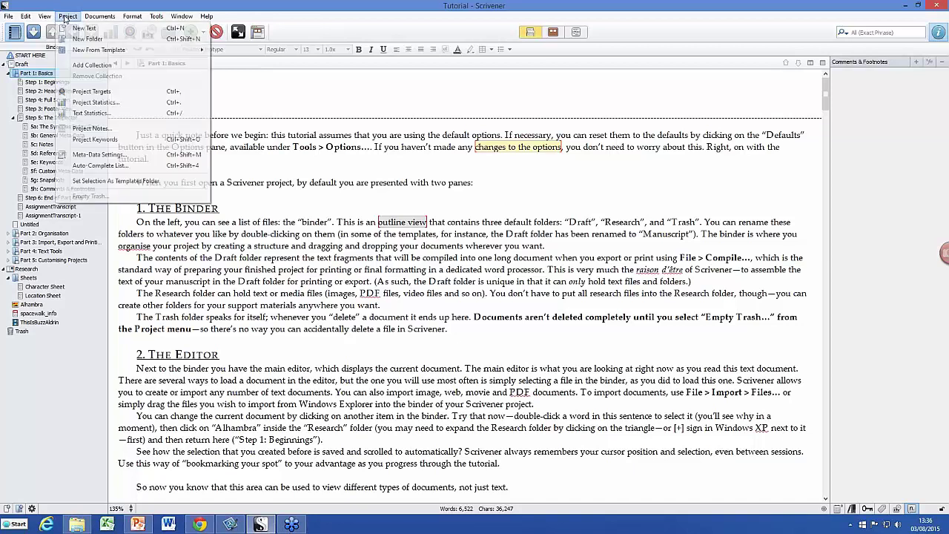
click(91, 112)
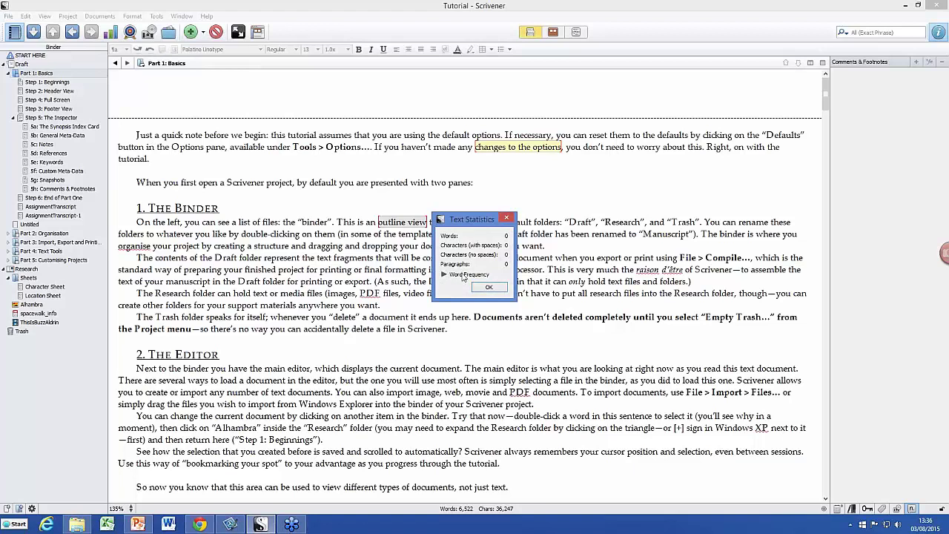
click(462, 276)
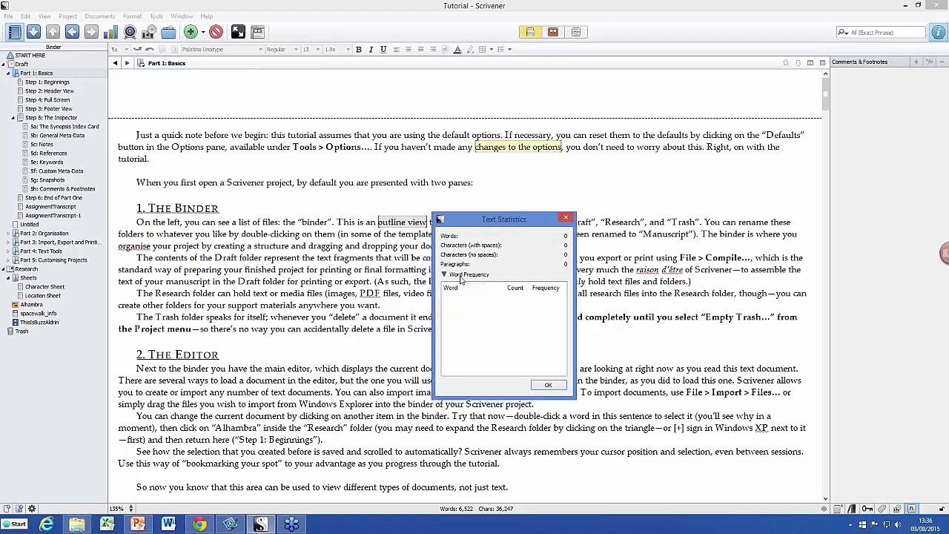
click(548, 386)
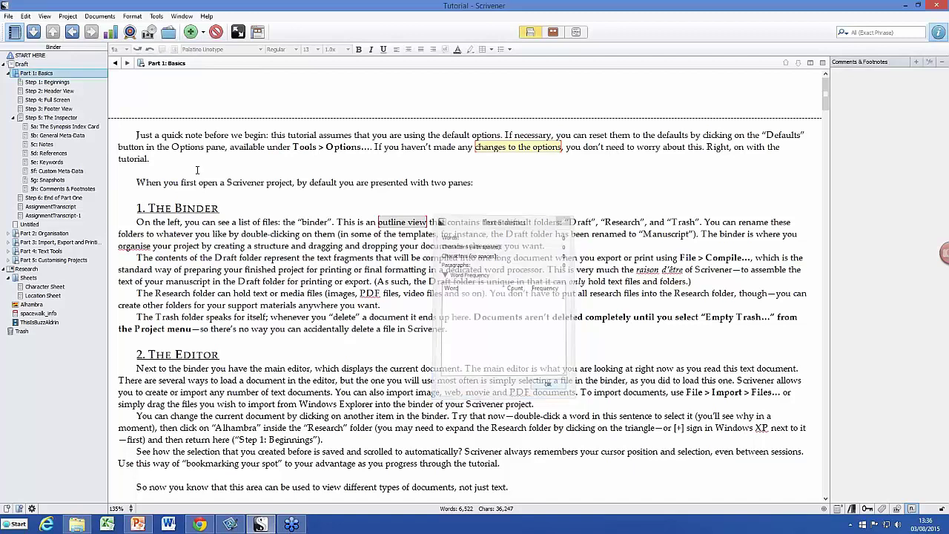
Step: Open Step 1: Beginnings and examine its text statistics, sorting the word frequency list by ascending count
click(67, 15)
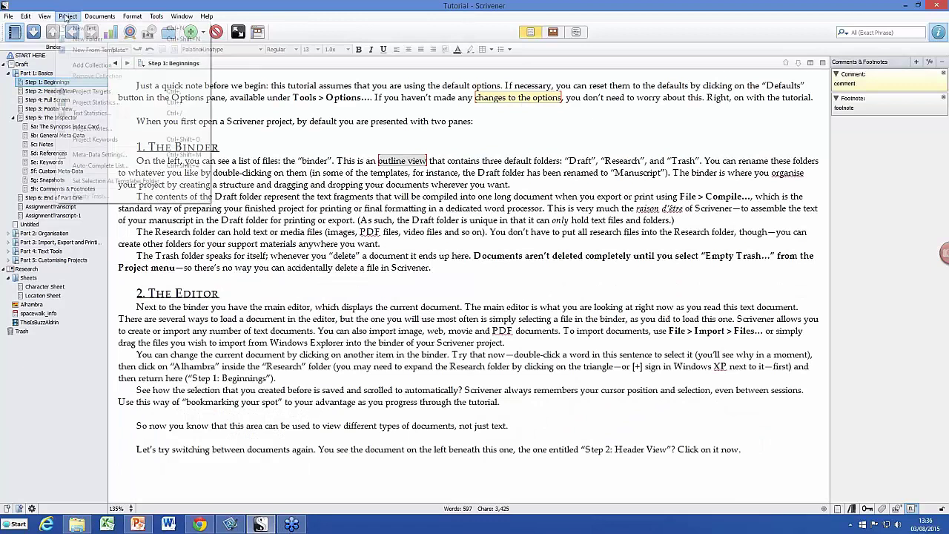
click(92, 113)
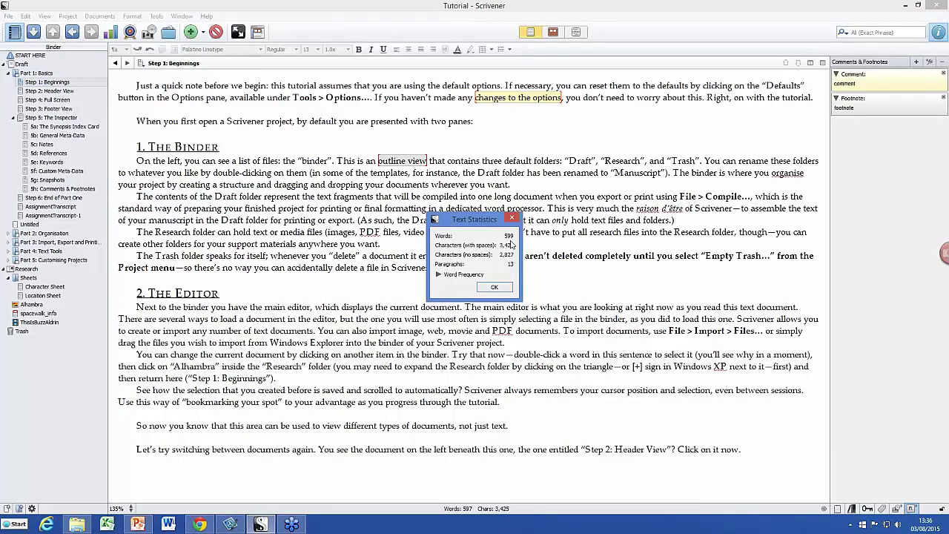
click(460, 276)
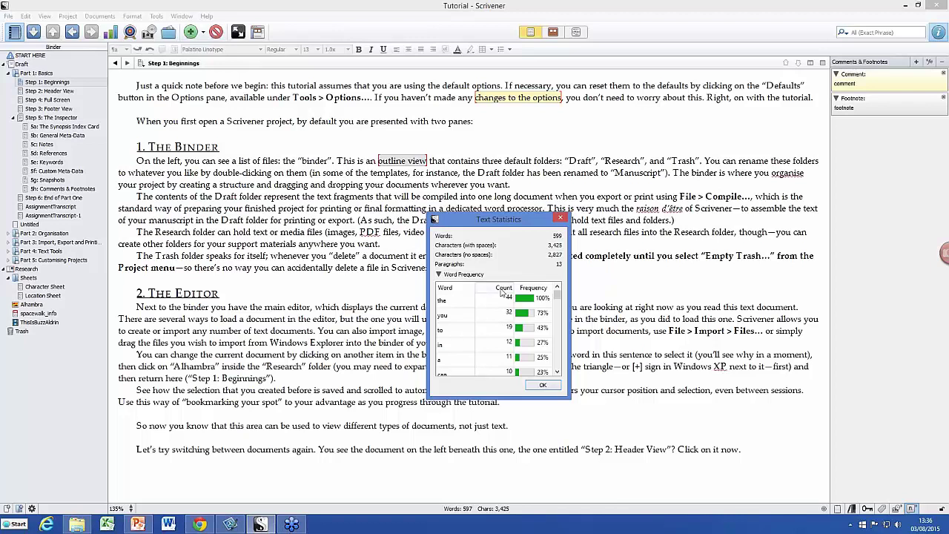
click(502, 289)
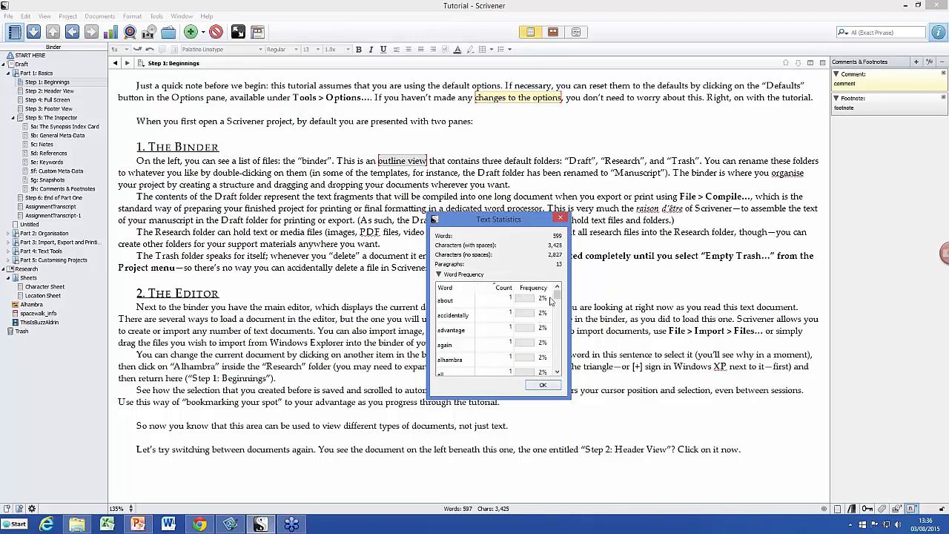
drag(557, 297, 563, 356)
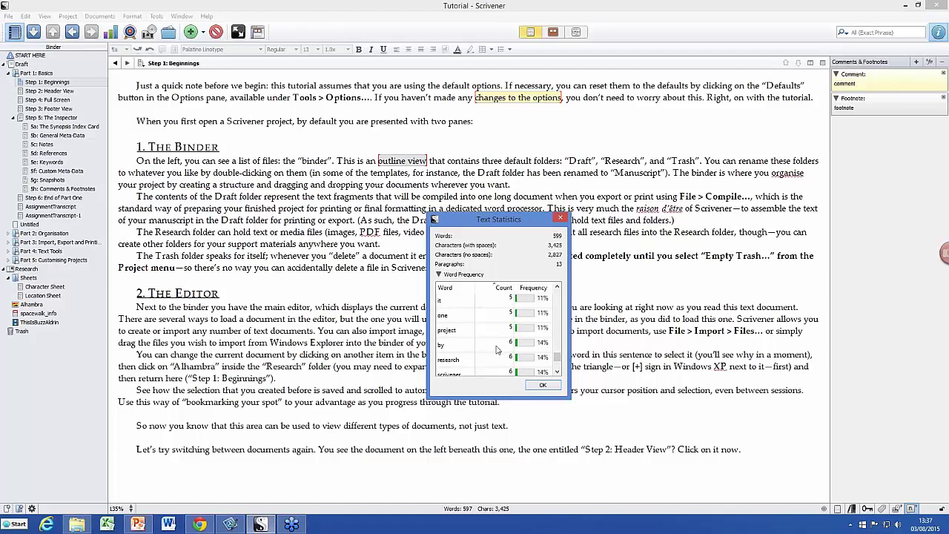
scroll(496, 343, down, 3)
scroll(496, 340, down, 2)
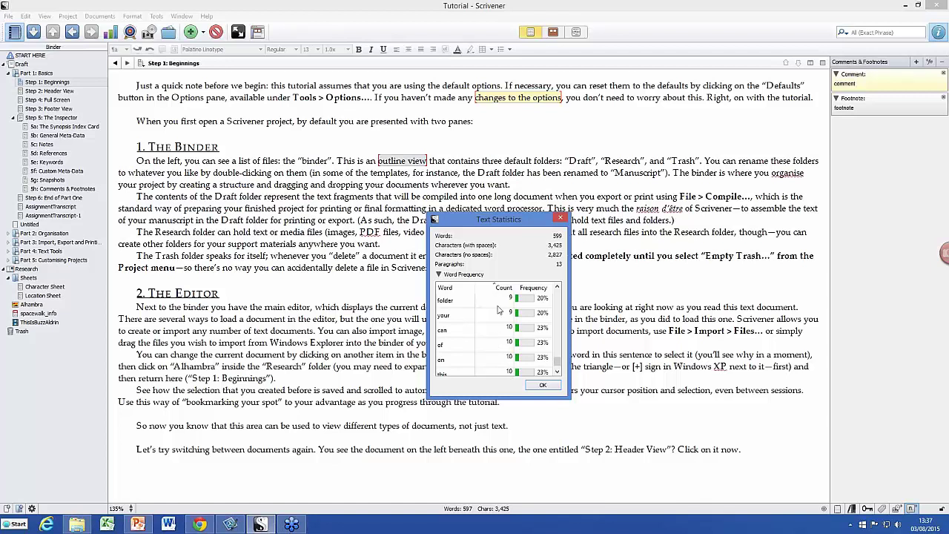
scroll(498, 311, down, 1)
scroll(495, 318, down, 1)
scroll(496, 322, up, 1)
scroll(495, 320, up, 2)
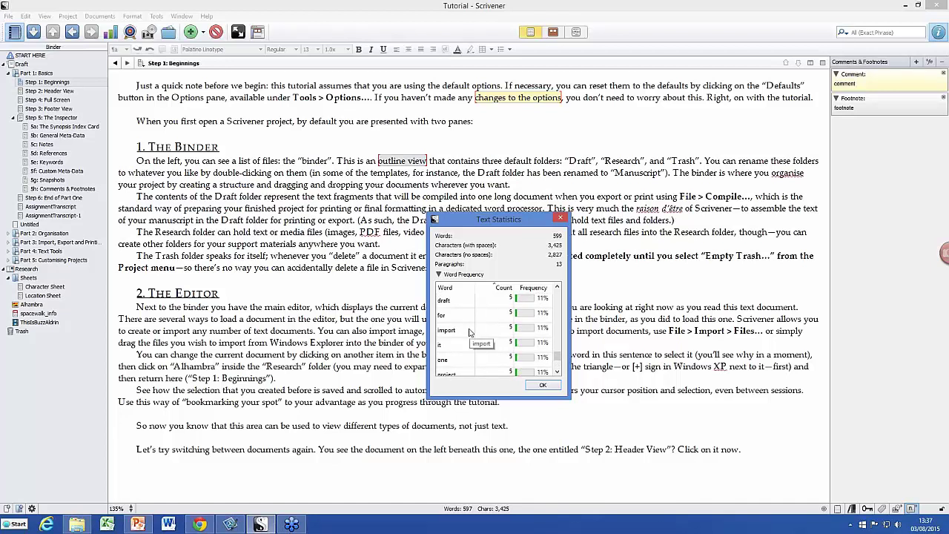
click(560, 220)
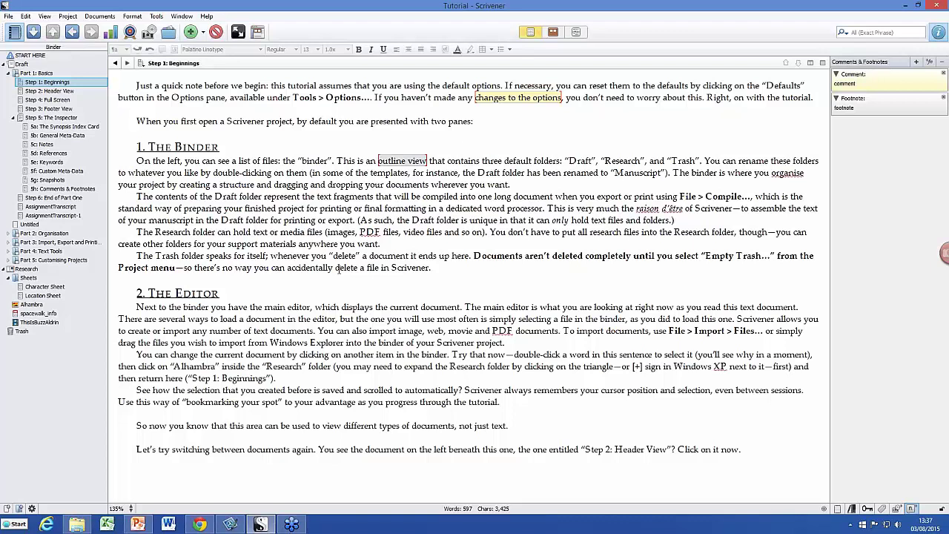
Step: Look at the compile settings and cancel them, and view the available export options
click(9, 16)
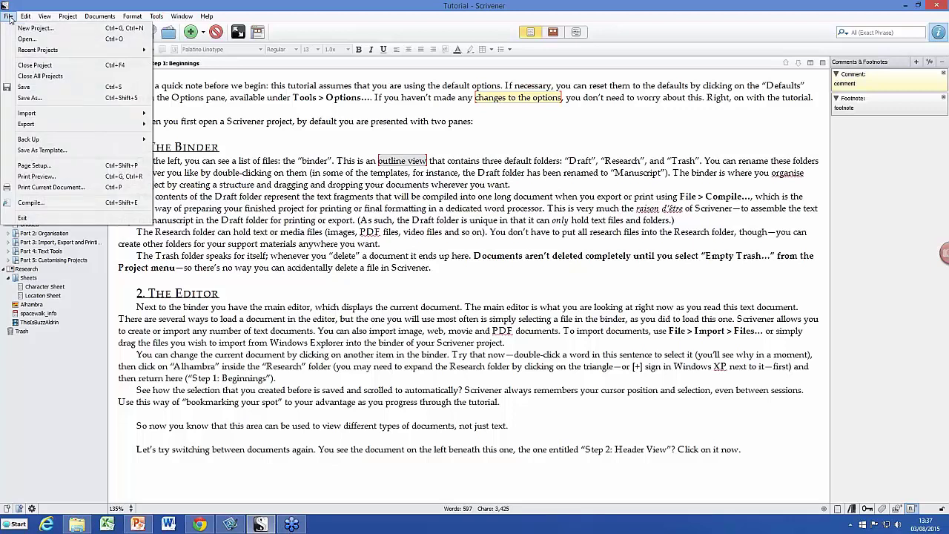
click(30, 204)
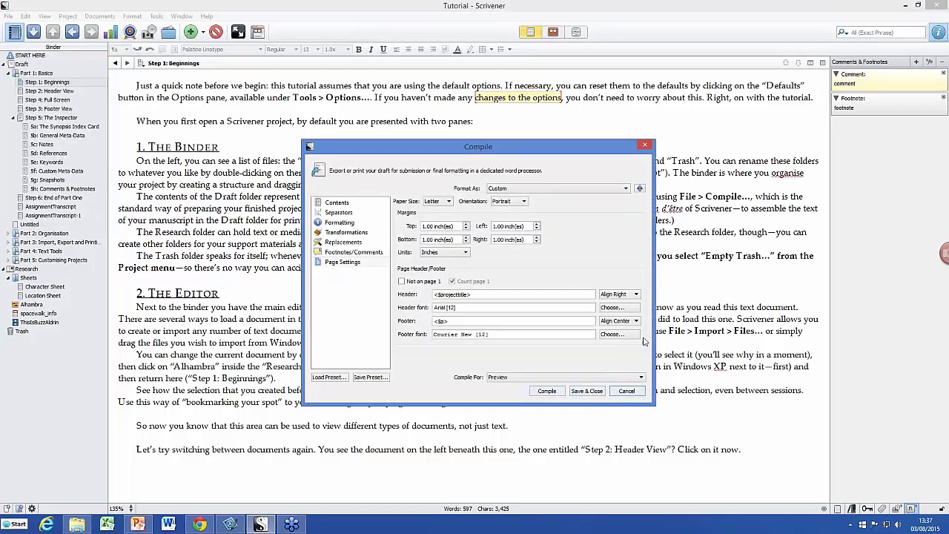
click(631, 393)
click(8, 16)
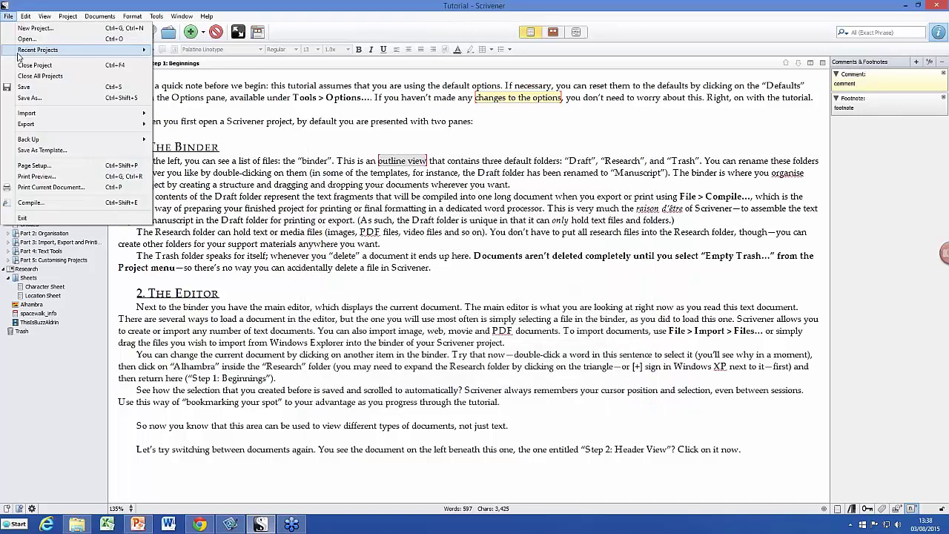
mouse_move(83, 125)
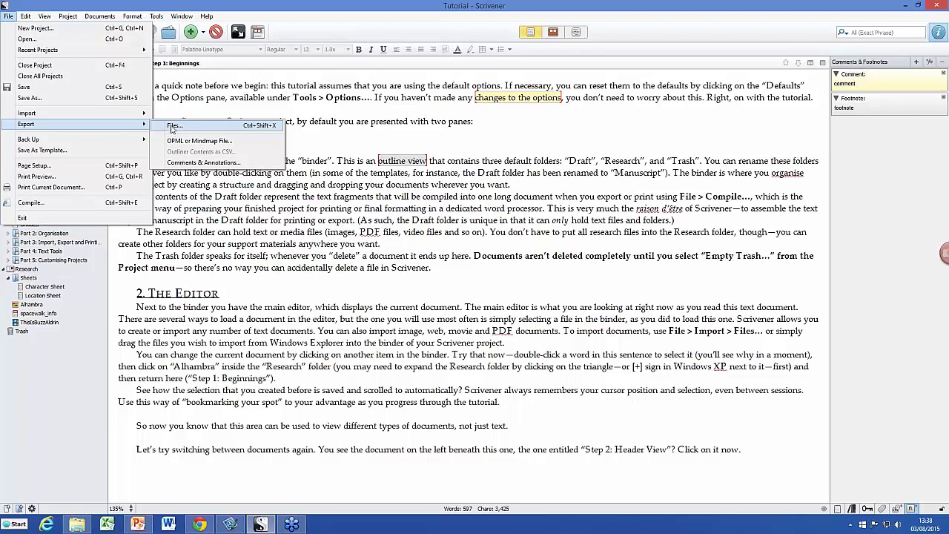
click(82, 295)
Step: View the Location Sheet and Part 2: Organisation, expanding and collapsing that folder's contents in the binder
click(82, 296)
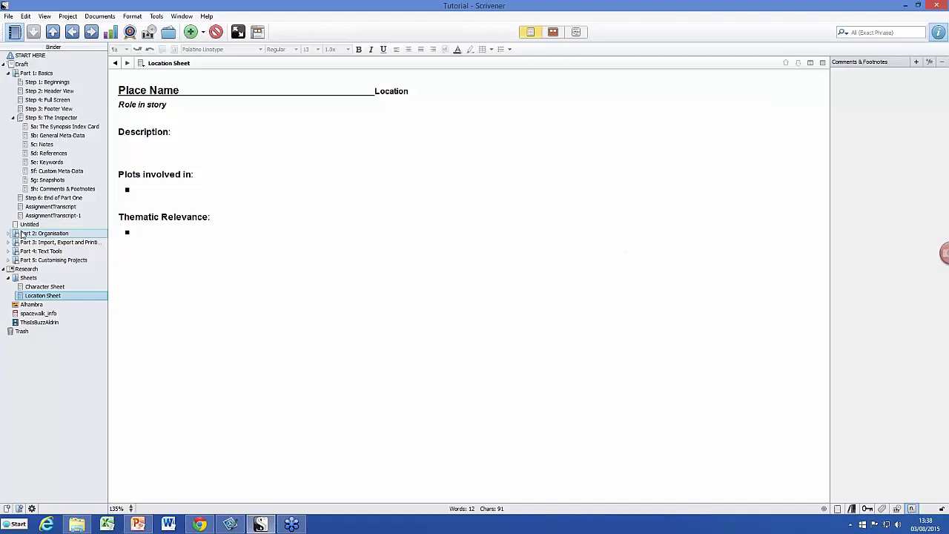
click(22, 234)
click(9, 234)
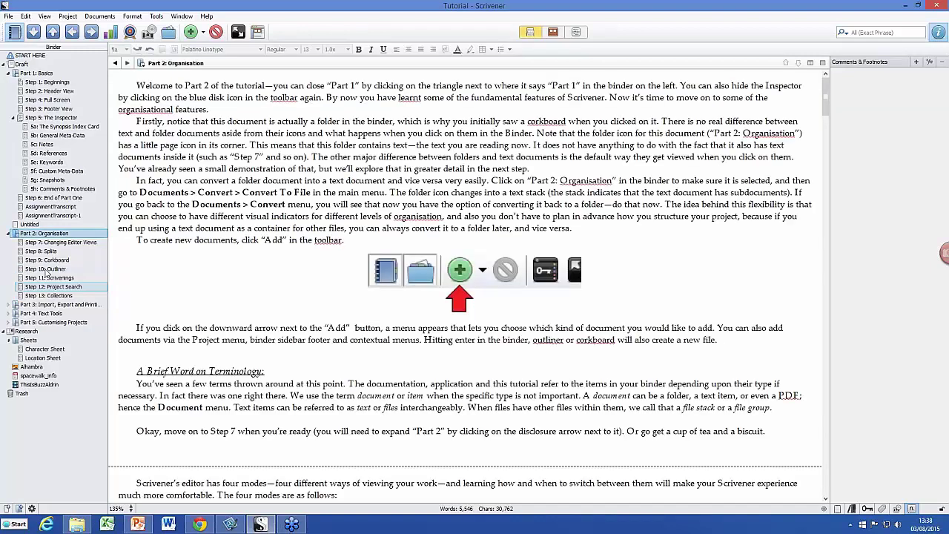
click(8, 234)
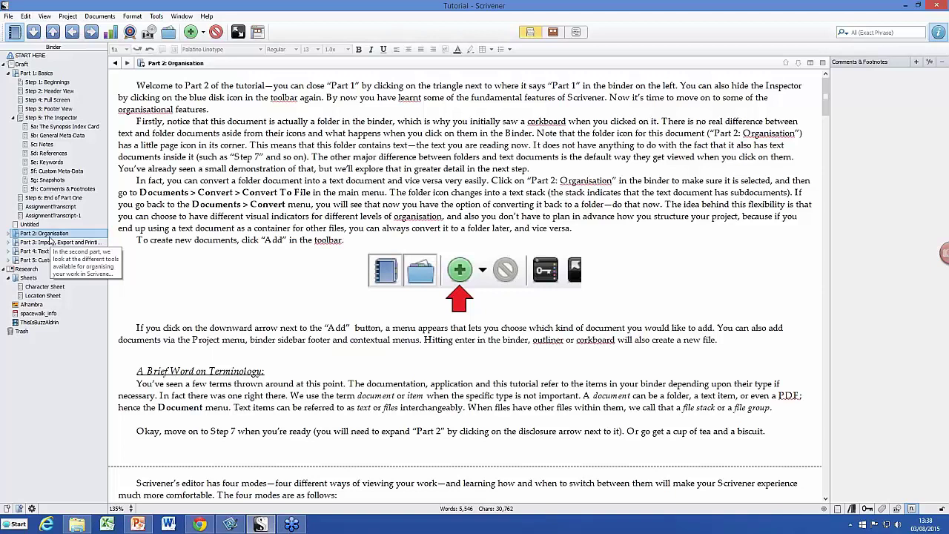
Step: Show the list of Draft contents in the compile settings and look through the format presets, keeping Custom
click(9, 16)
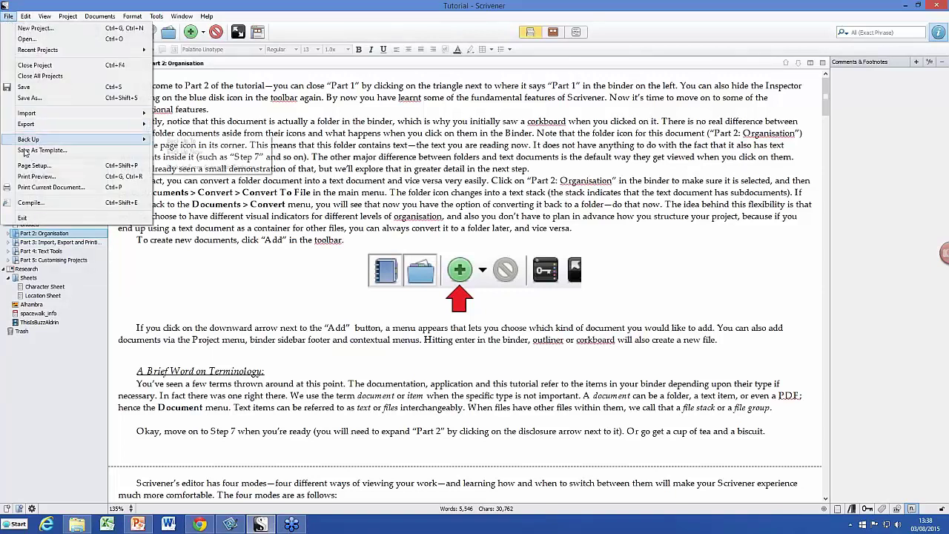
click(32, 203)
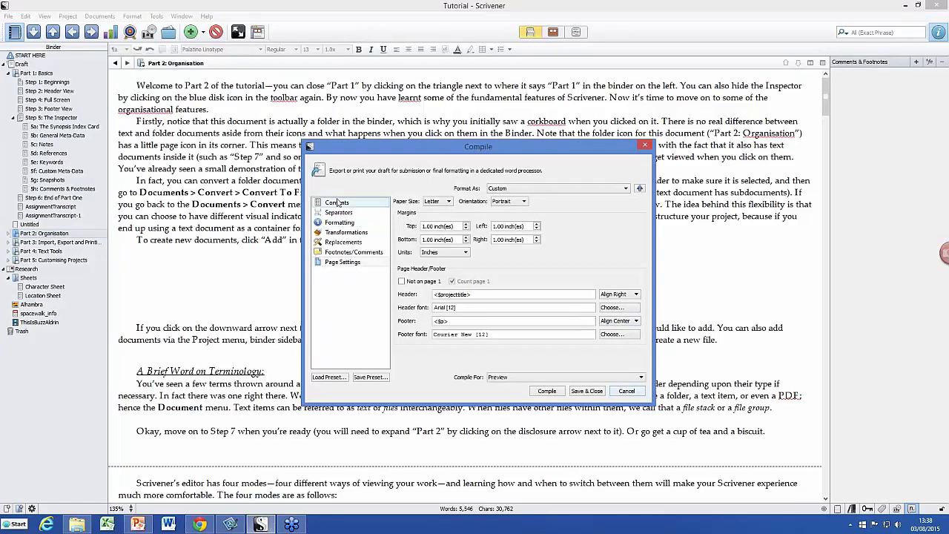
click(337, 203)
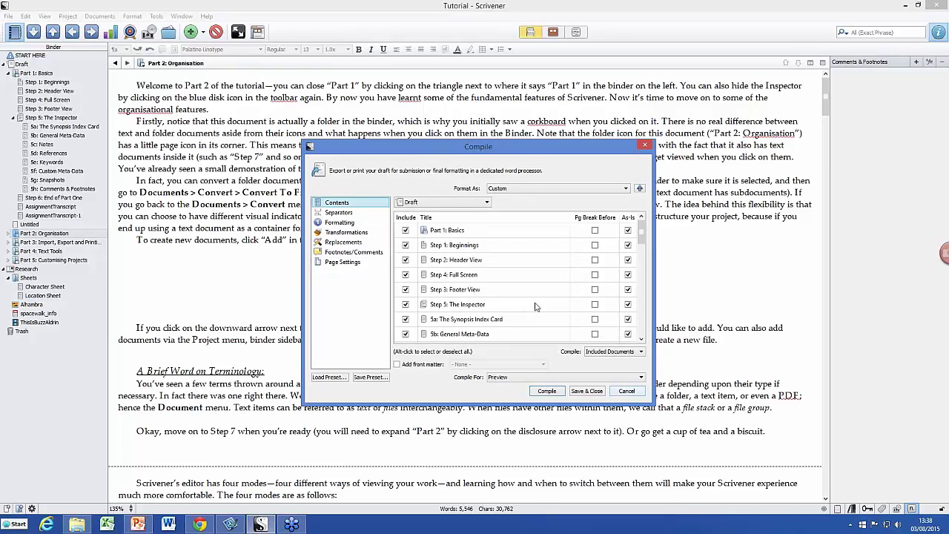
click(506, 190)
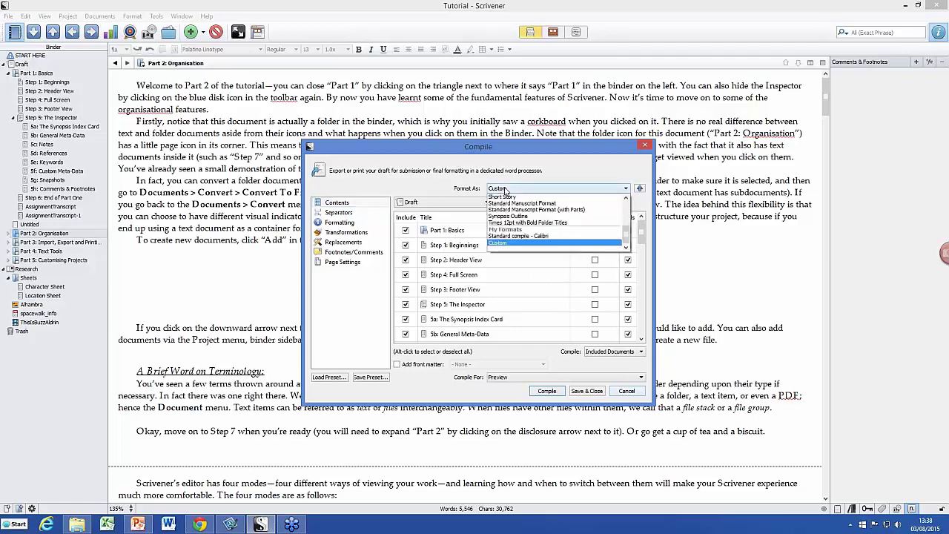
click(501, 247)
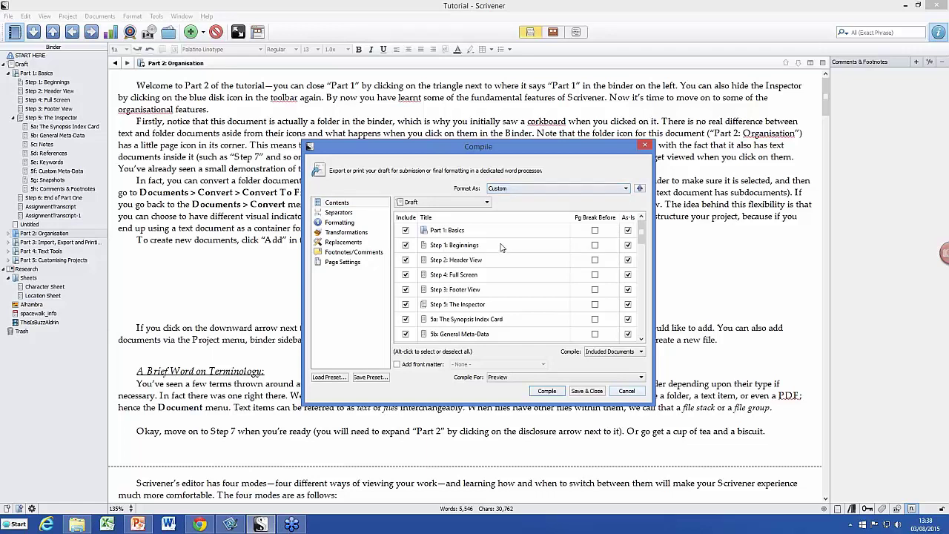
Step: Look through the output file types available for compiling, keeping Preview
click(526, 379)
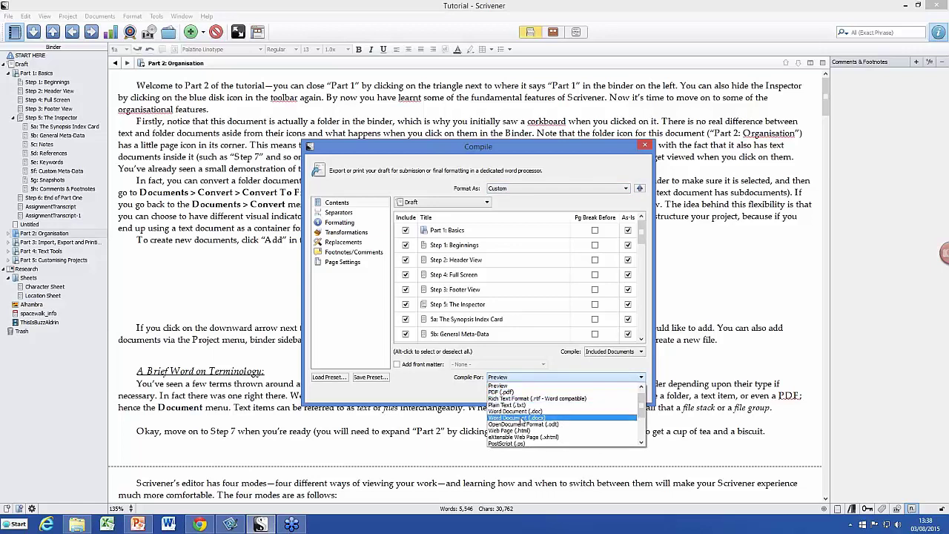
scroll(521, 420, down, 2)
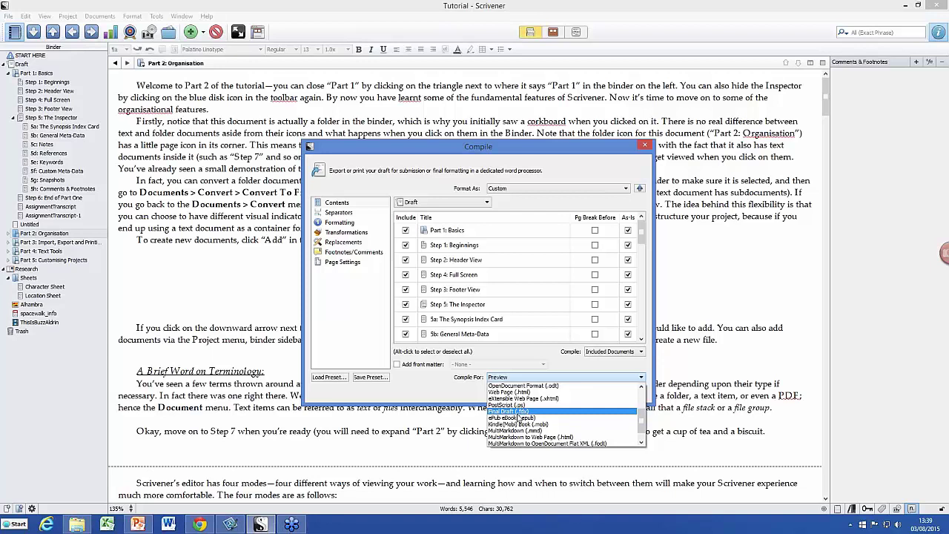
click(427, 385)
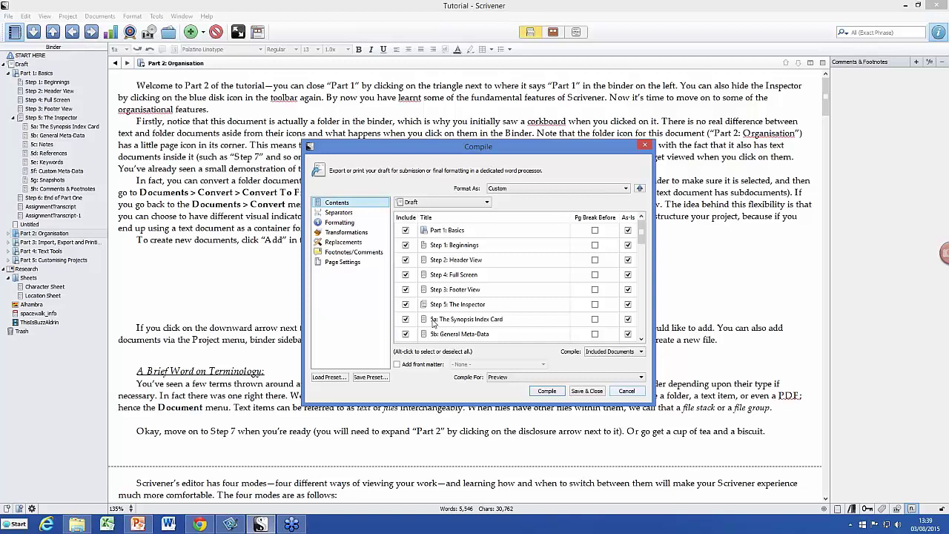
Step: Look through the compile contents list and the Separators, Formatting, Footnotes/Comments and Page Settings options
scroll(434, 323, down, 1)
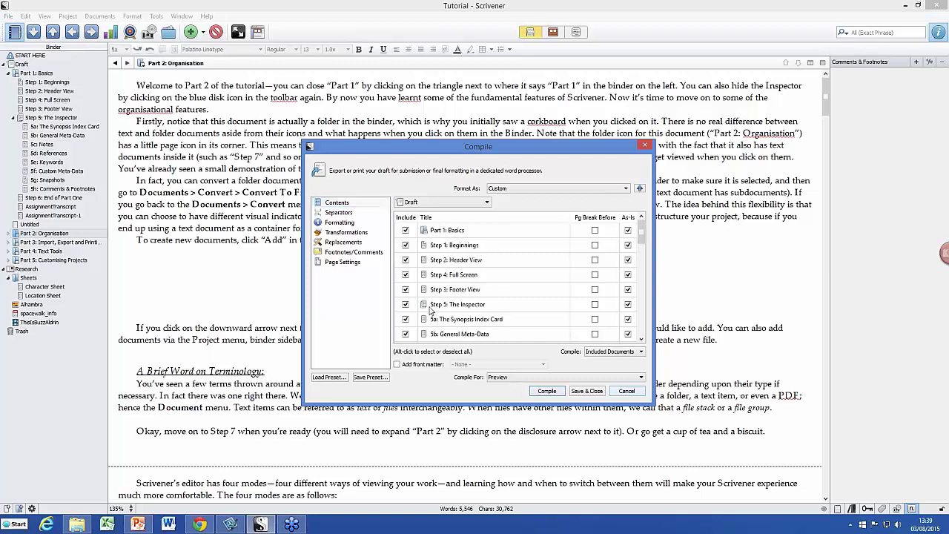
scroll(420, 296, down, 1)
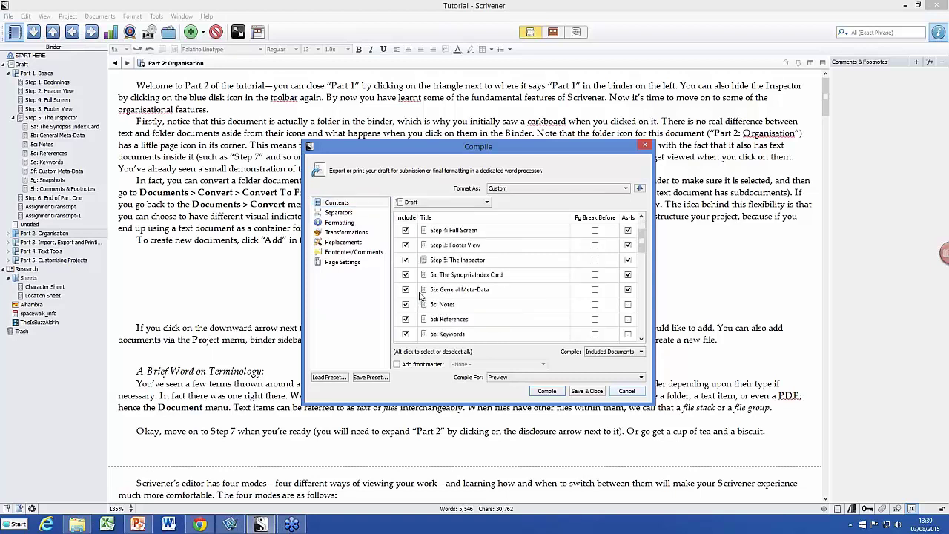
scroll(410, 305, up, 1)
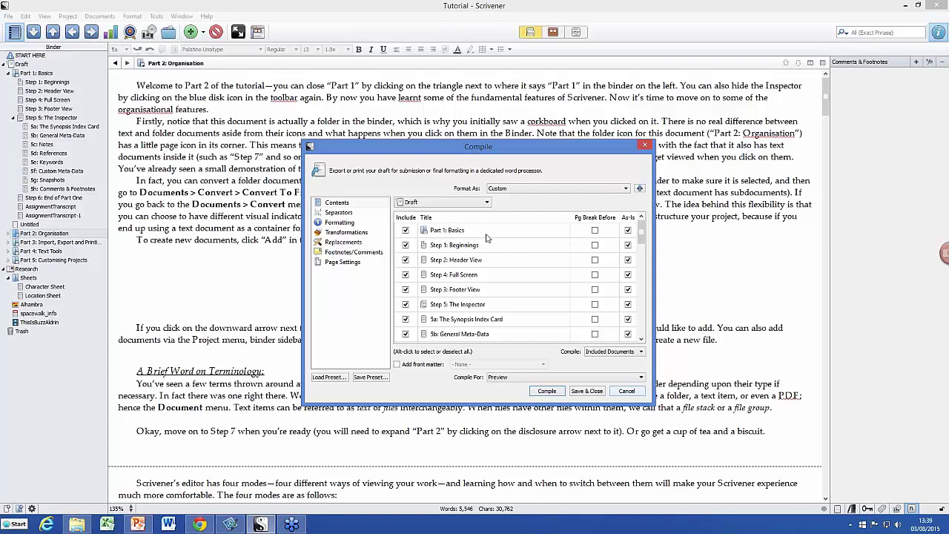
click(345, 213)
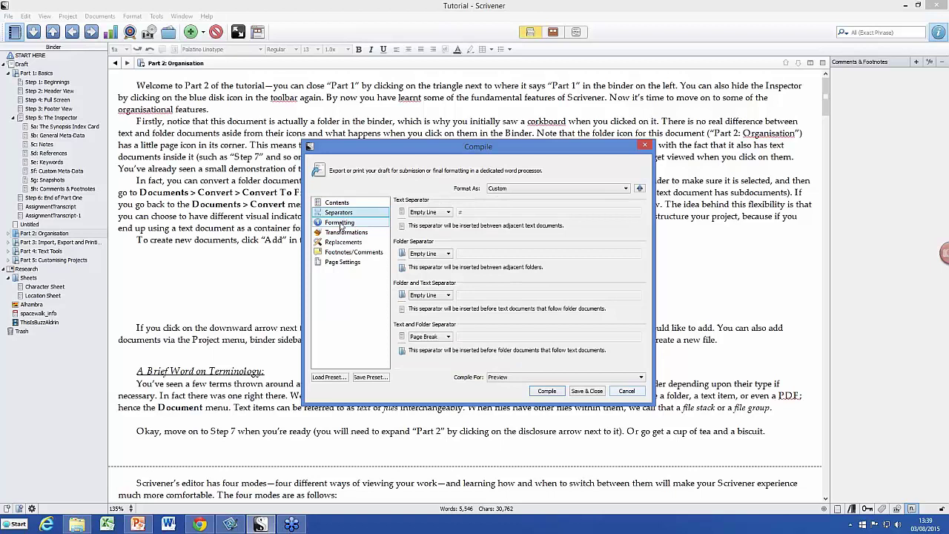
click(341, 224)
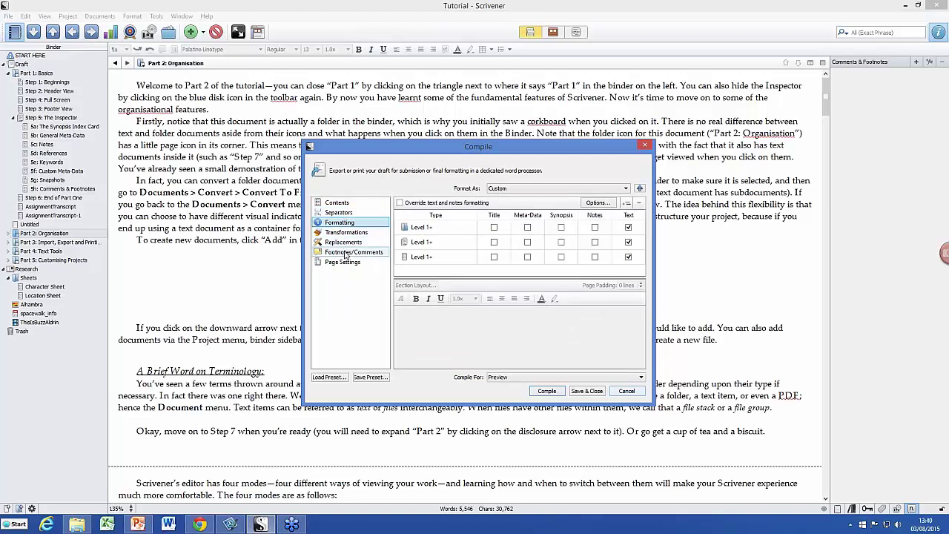
click(346, 253)
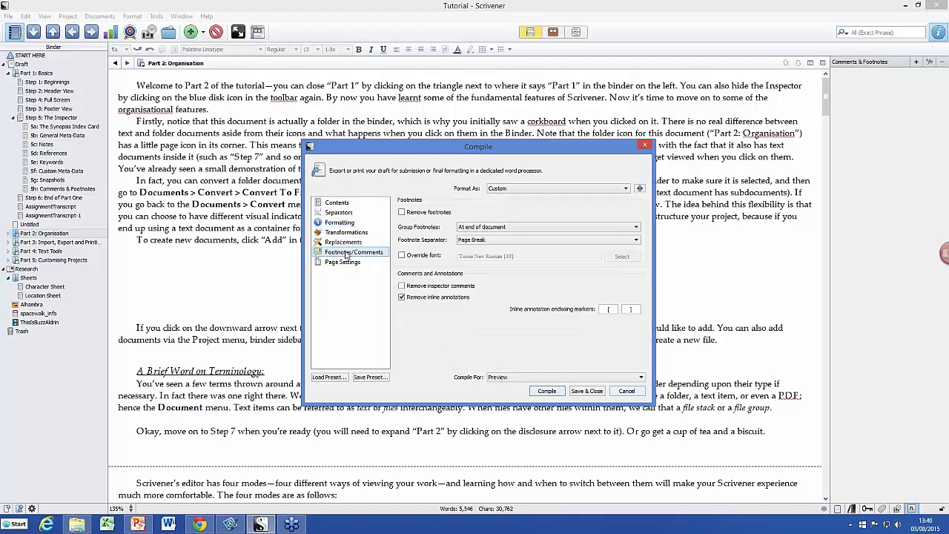
click(341, 264)
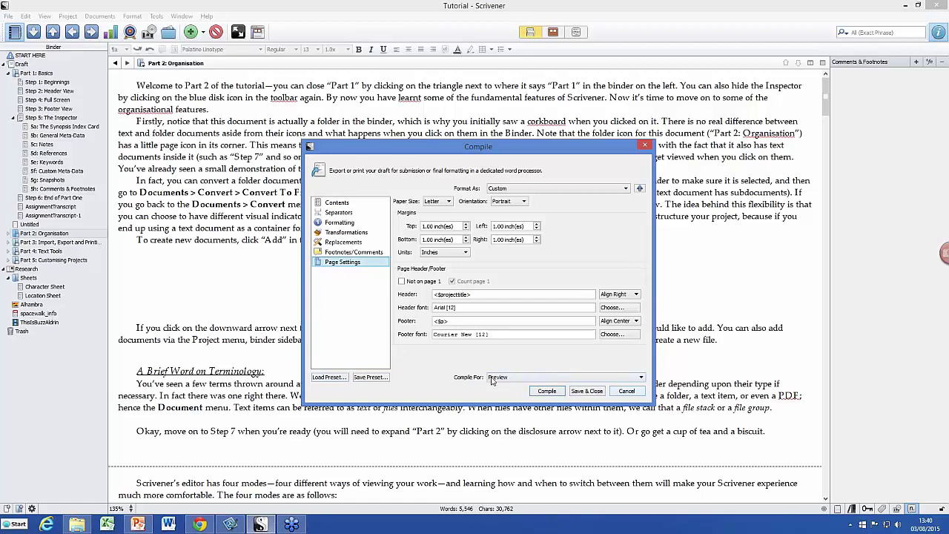
Step: Compile the draft as a Preview, read through the compiled text and close the preview
click(547, 393)
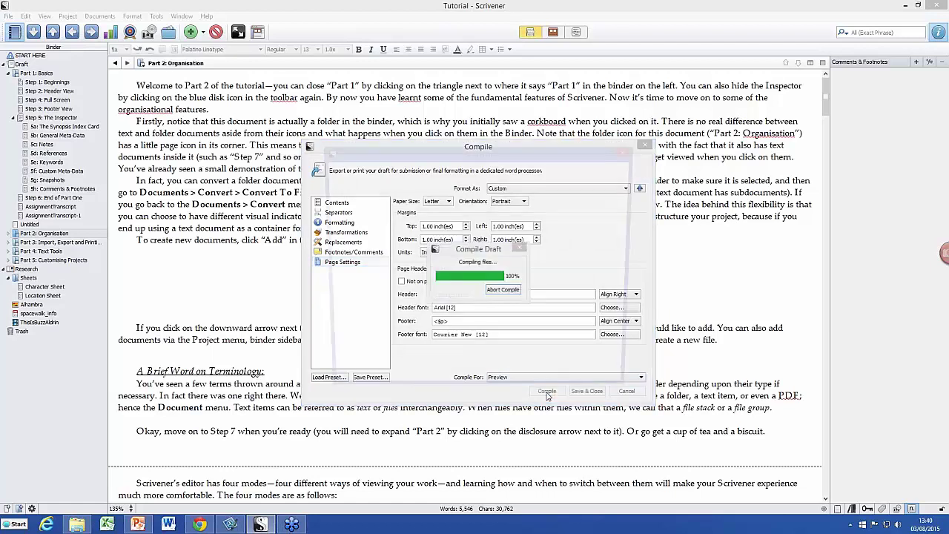
scroll(524, 263, down, 2)
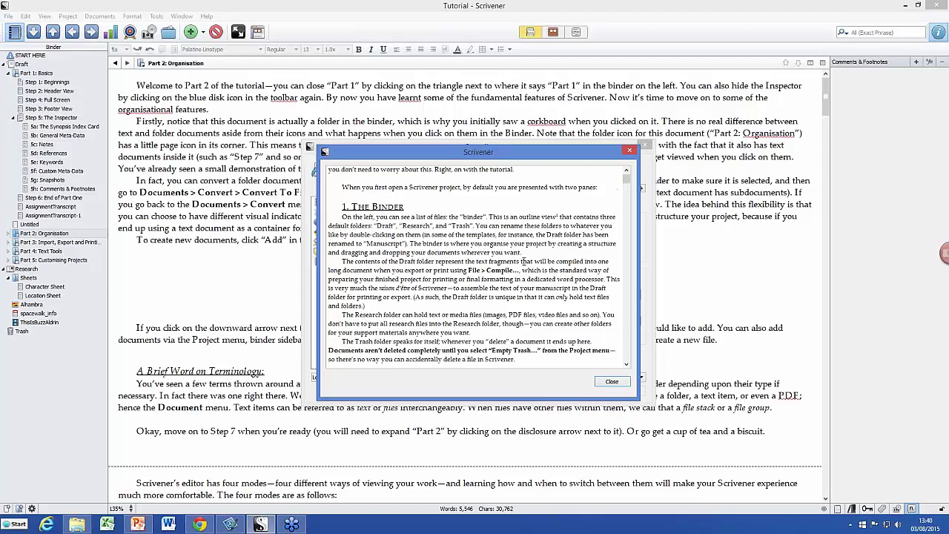
scroll(523, 259, down, 5)
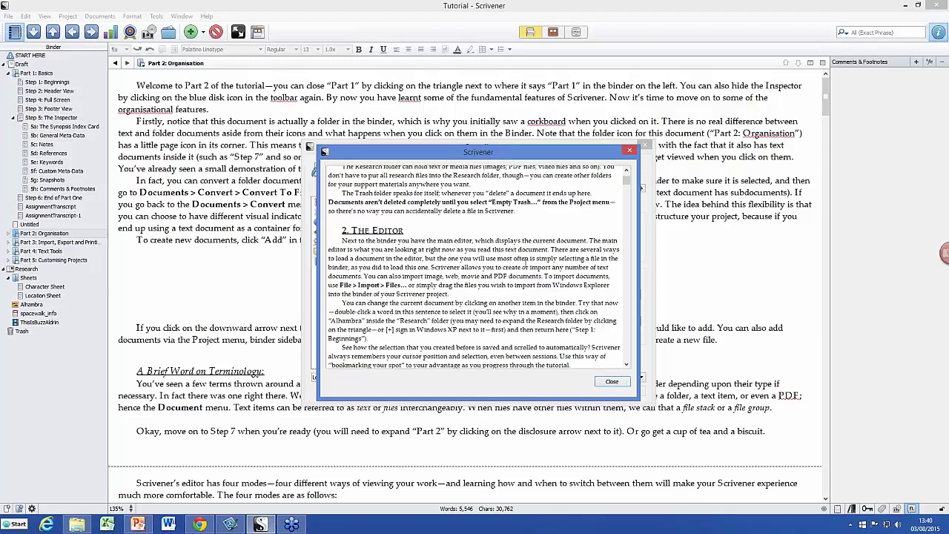
scroll(526, 266, down, 5)
scroll(528, 274, down, 5)
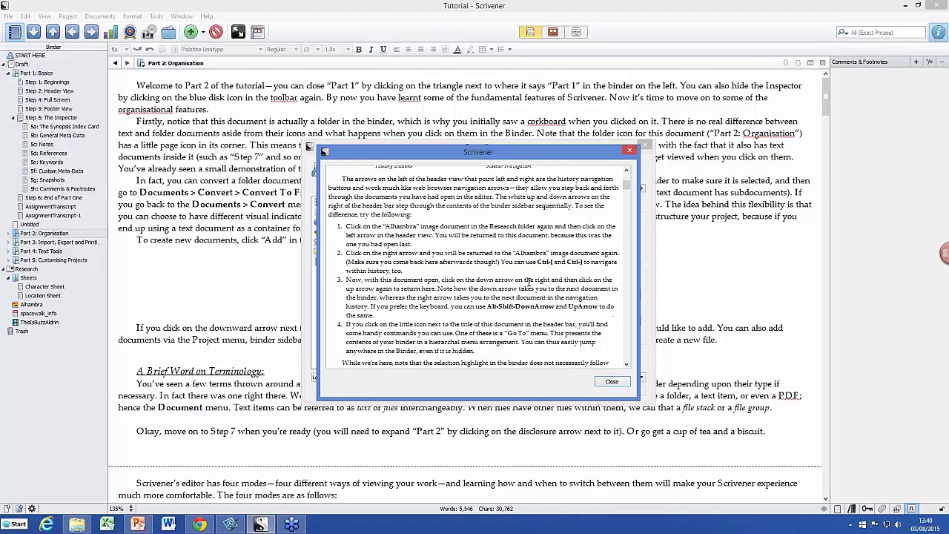
scroll(528, 285, down, 4)
scroll(528, 285, down, 3)
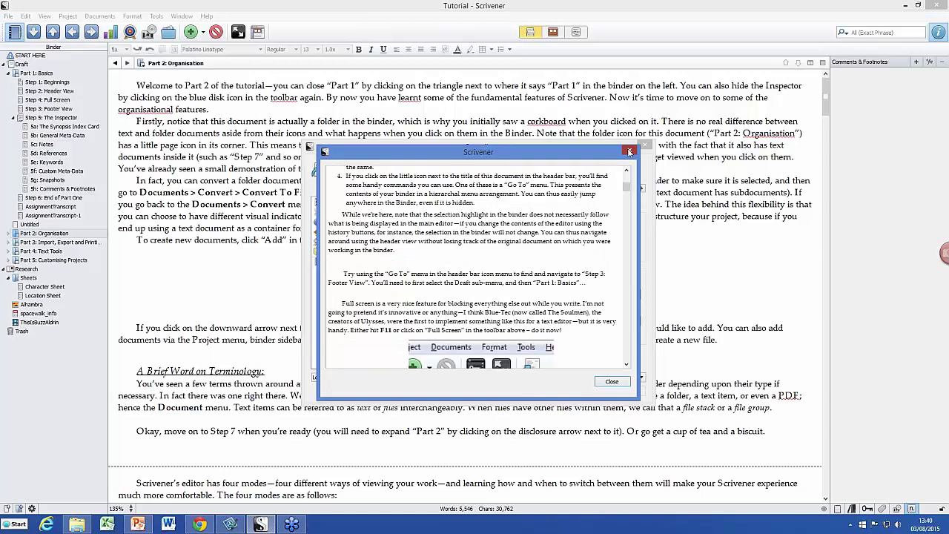
click(629, 152)
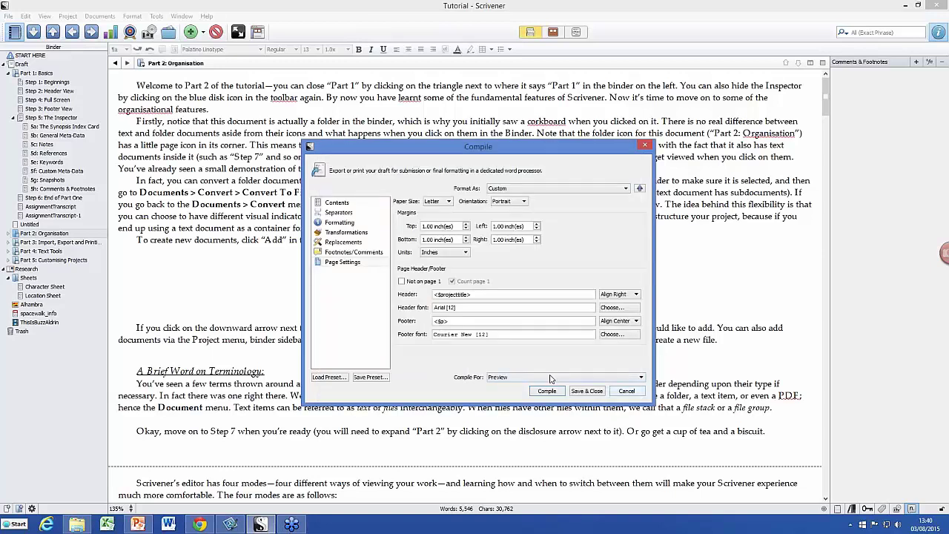
Step: Look through the output file types available for compiling again, keeping Preview, and cancel the compile settings
click(550, 378)
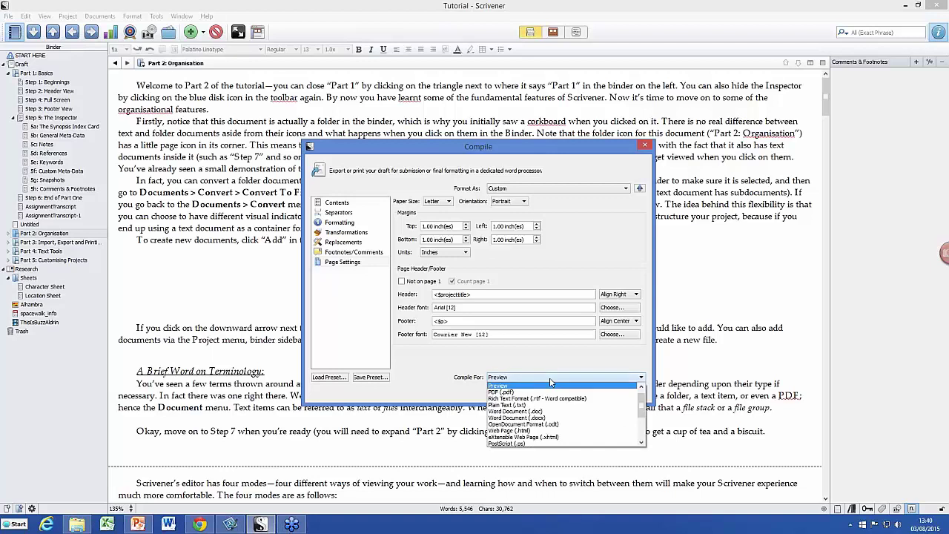
scroll(552, 415, down, 2)
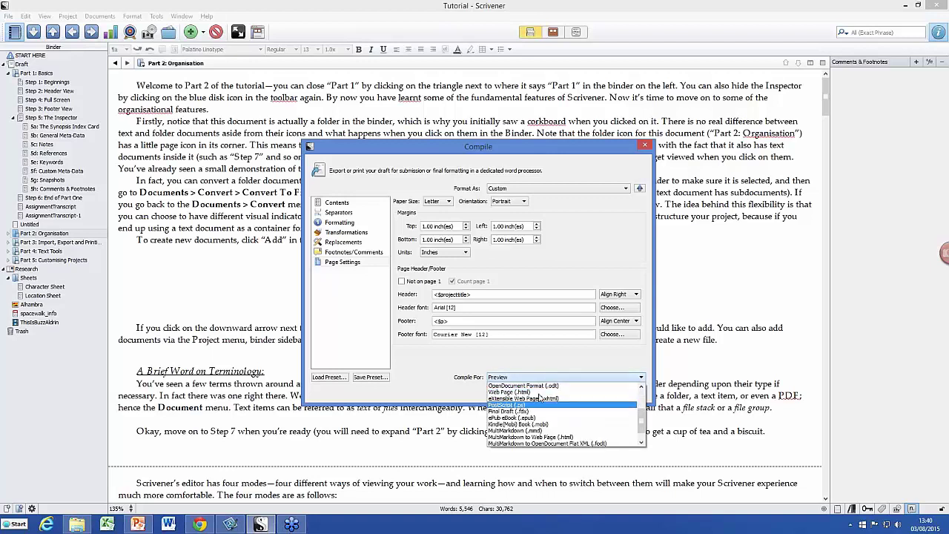
click(525, 360)
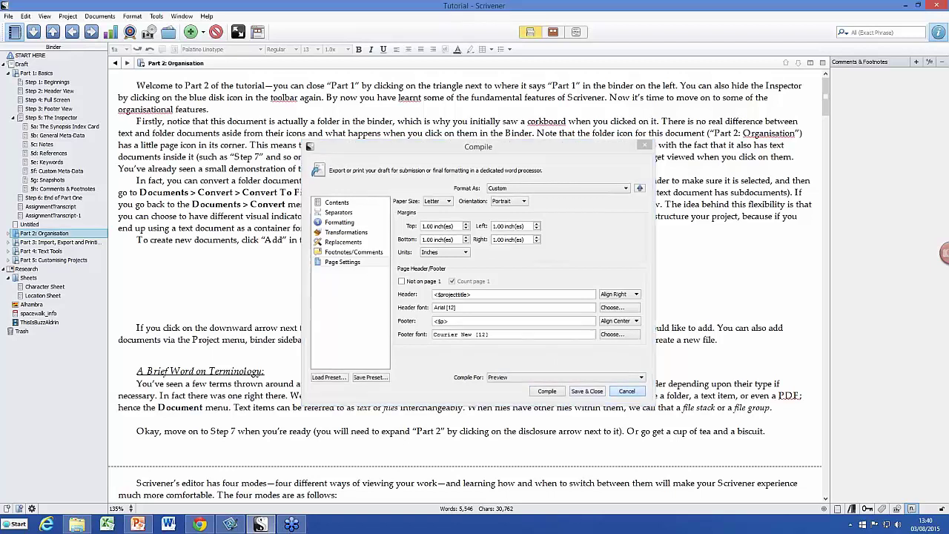
click(627, 391)
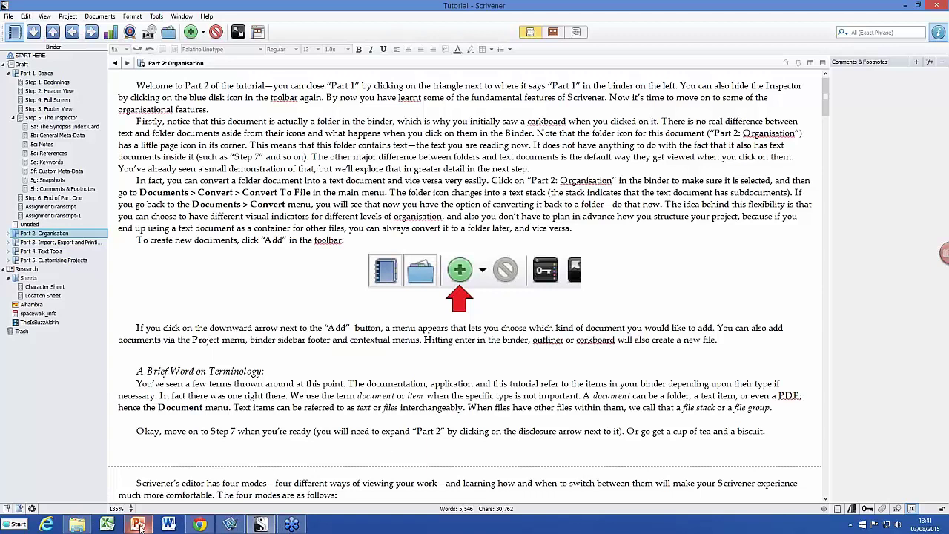
Step: Switch to the PowerPoint presentation "Scrivener webinar intro and conc.pptx" and show its Thanks slide
mouse_move(139, 527)
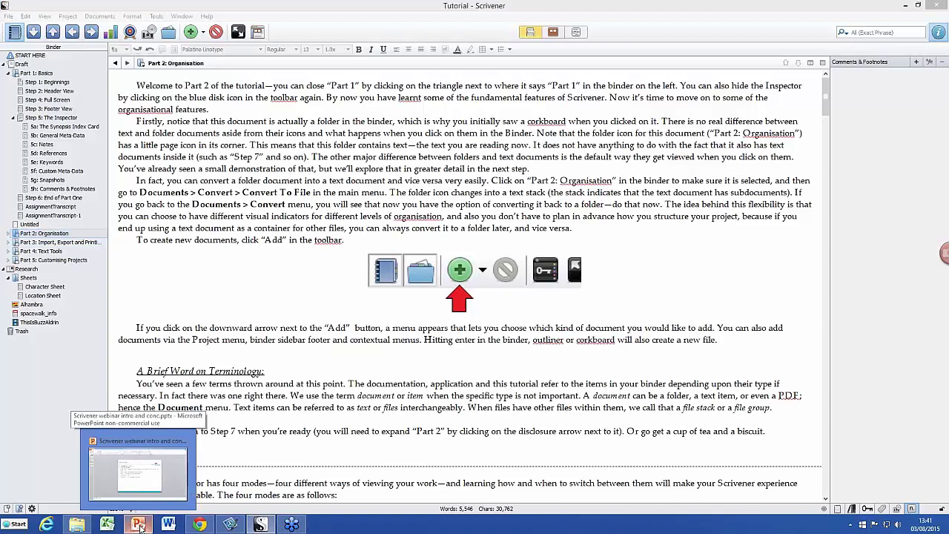
click(139, 527)
key(Page_Down)
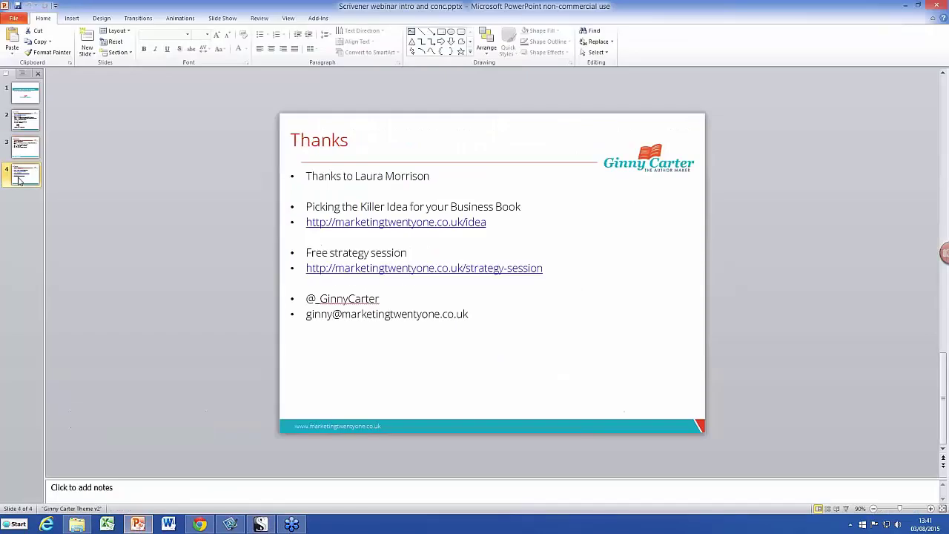